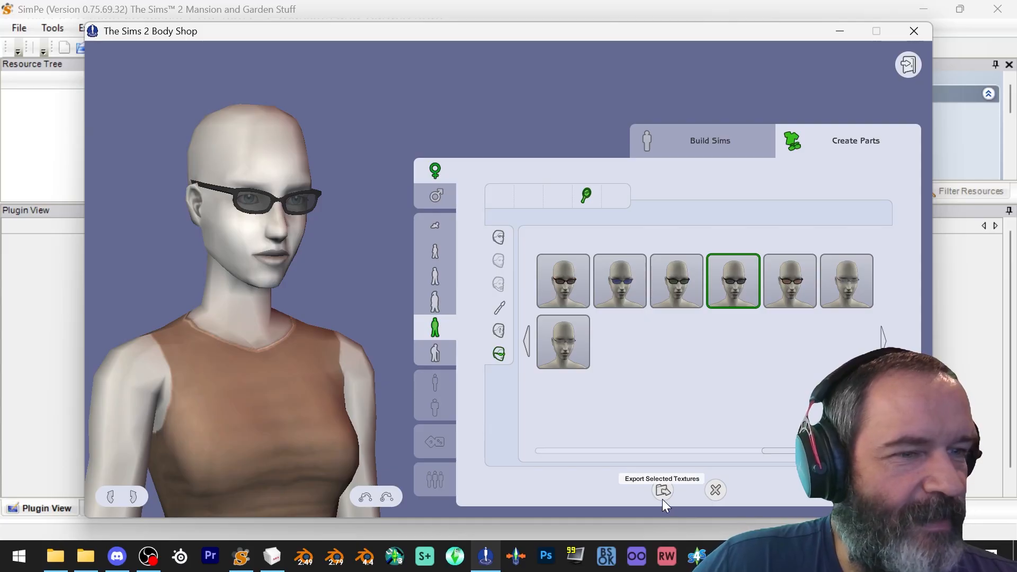
Export the selected glasses accessory's textures as a project named WorkshopBuckethe
click(662, 333)
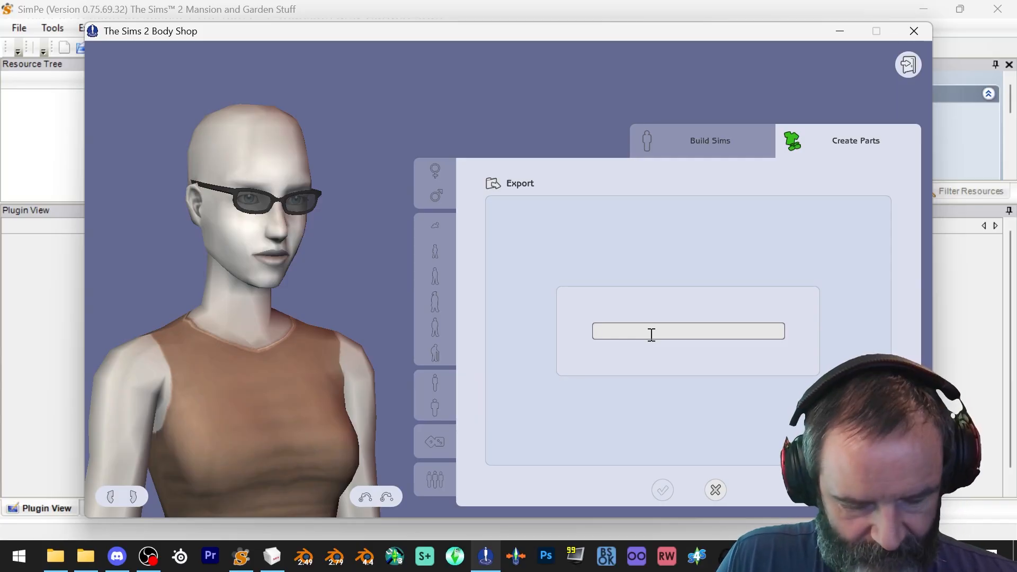
text(Bucke)
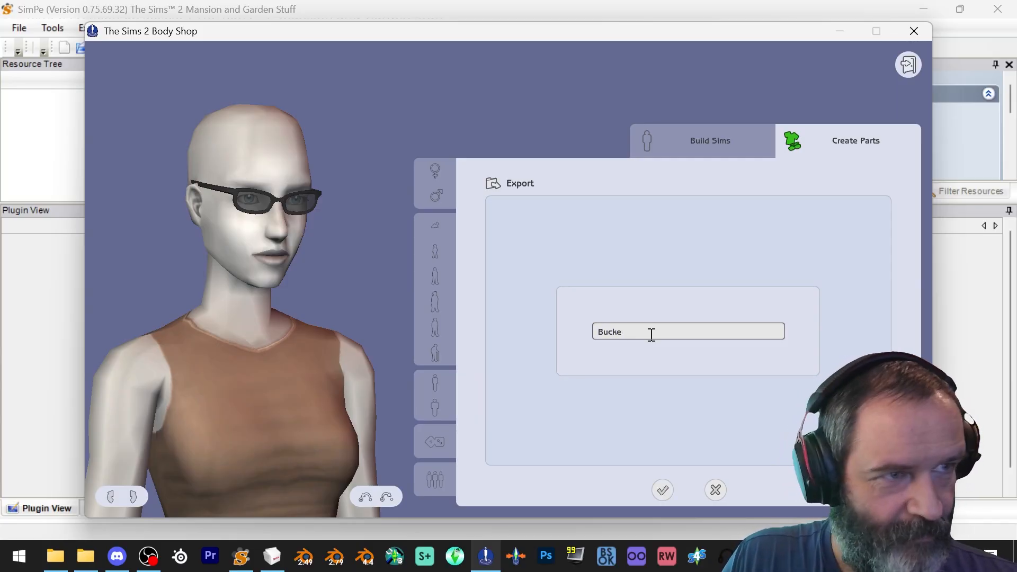
key(BackSpace)
key(BackSpace)
key(BackSpace)
text(Worl)
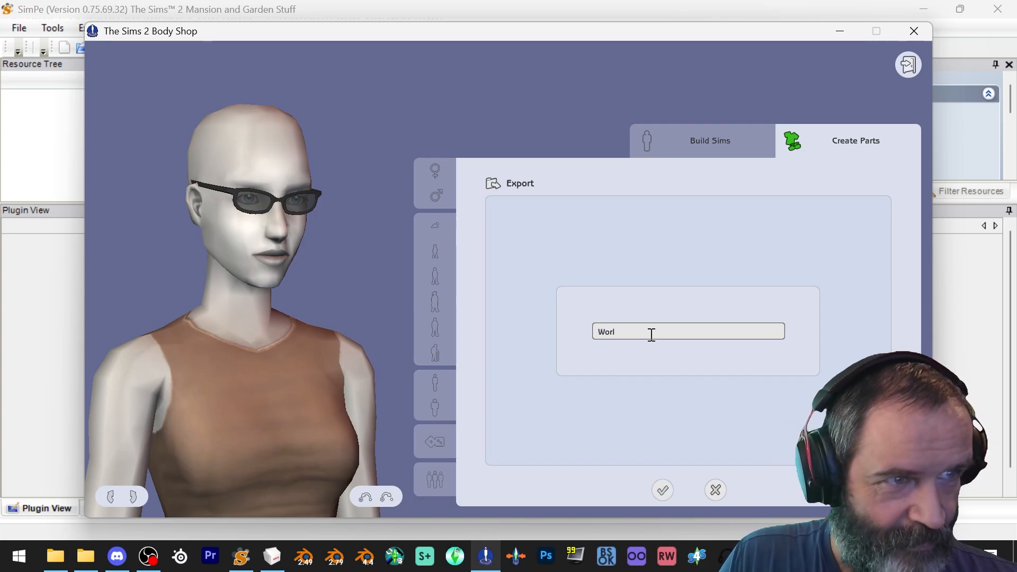
key(BackSpace)
text(kshopBuc)
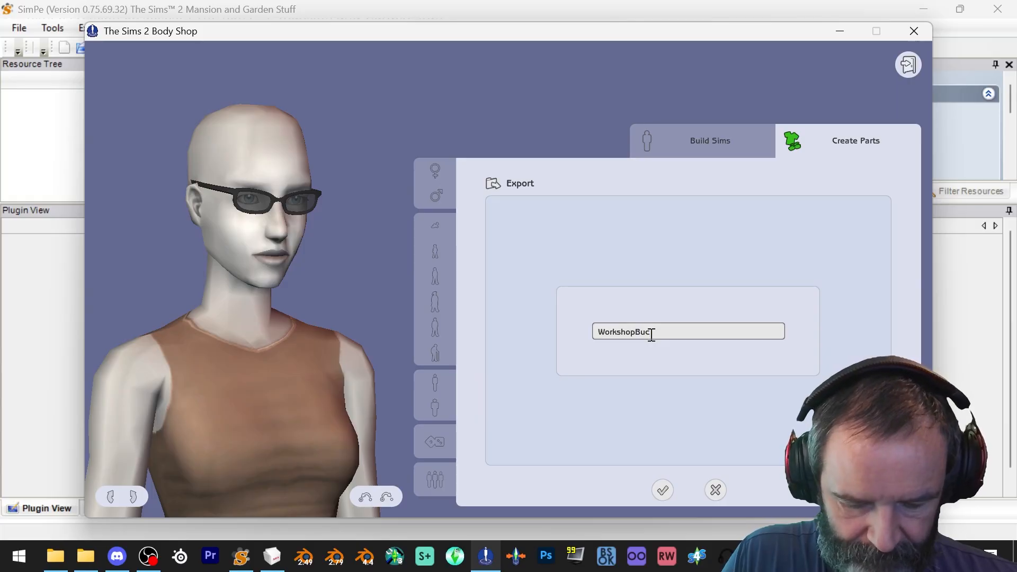
text(kethe)
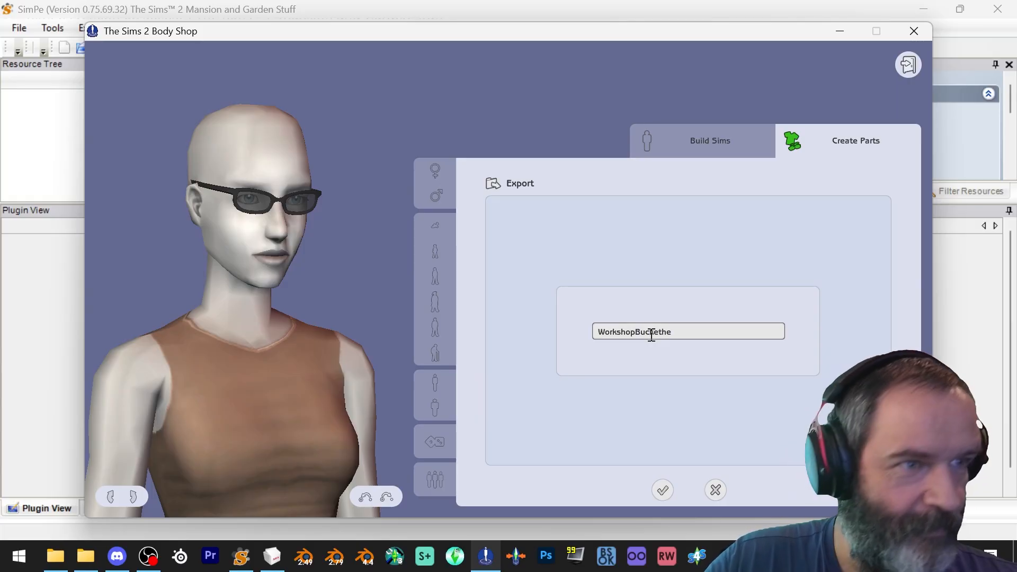
click(663, 490)
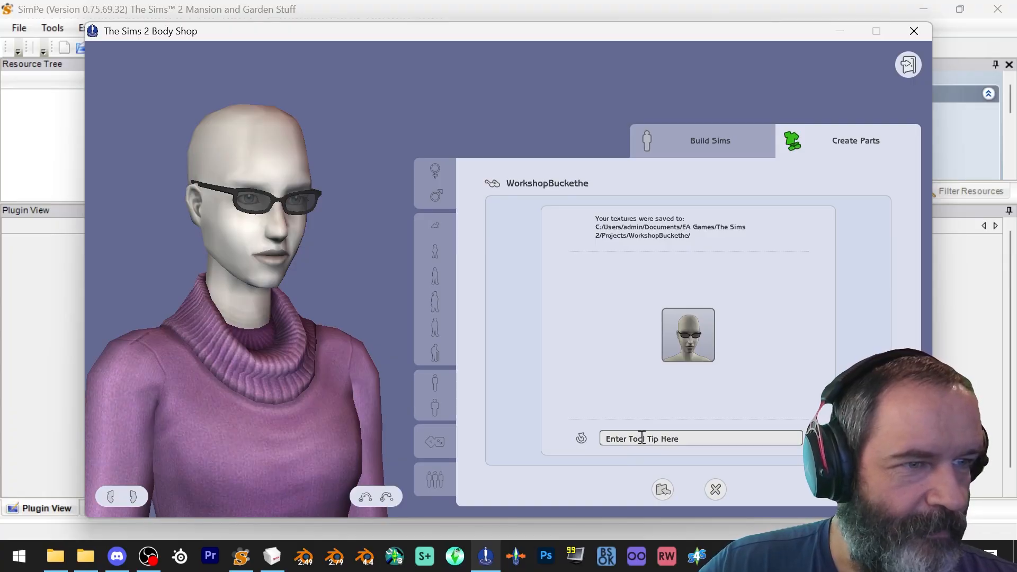
Enter the tooltip "Workshop bueckethead" and import the WorkshopBuckethe part into the game
click(642, 439)
text(Workshop bueckethea)
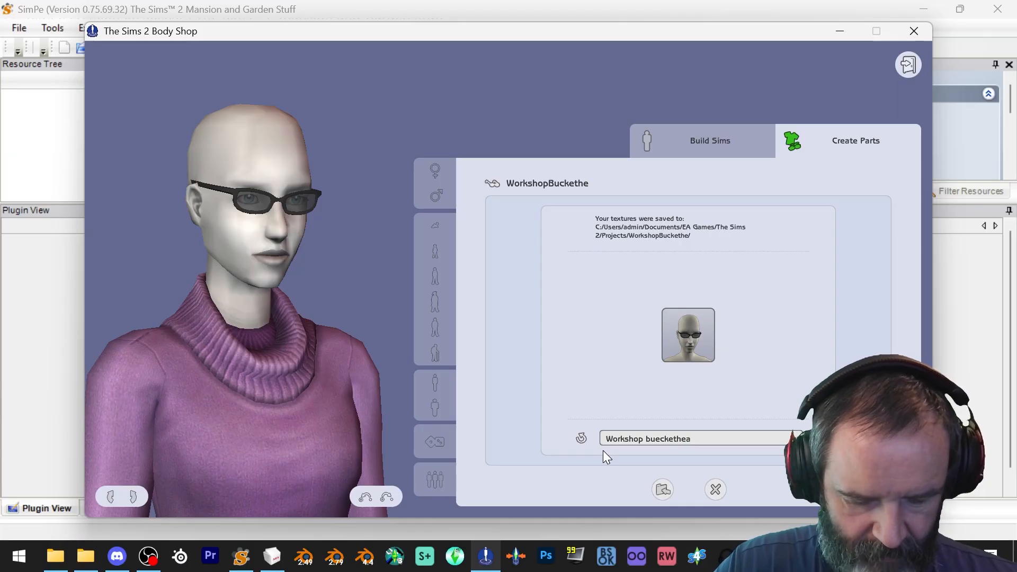
text(d)
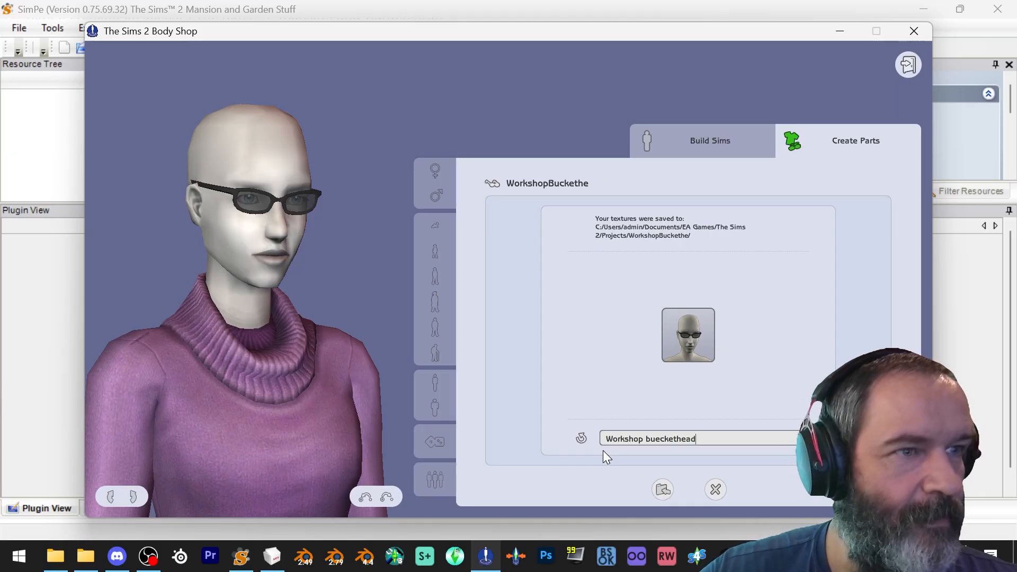
click(662, 491)
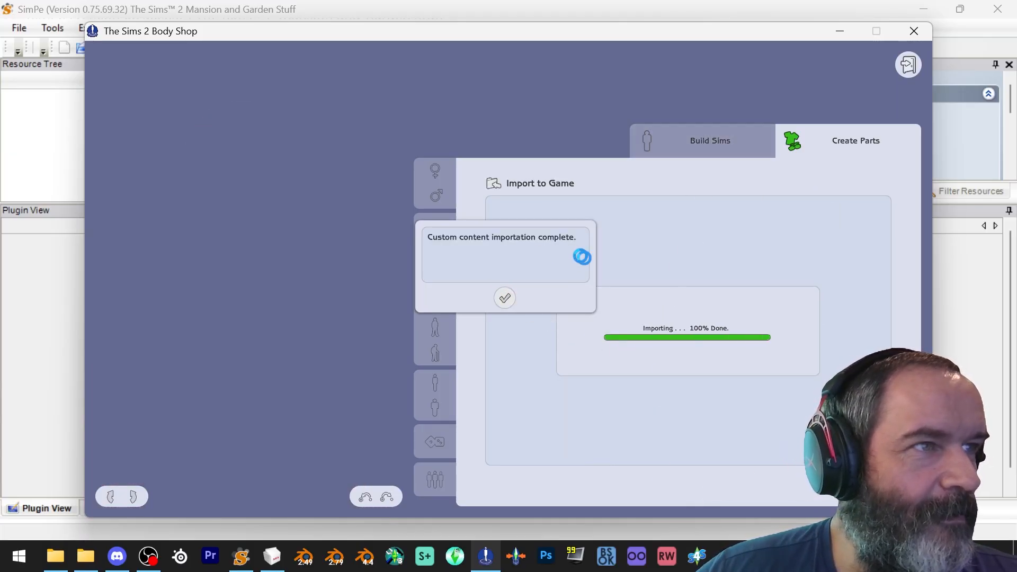
click(551, 282)
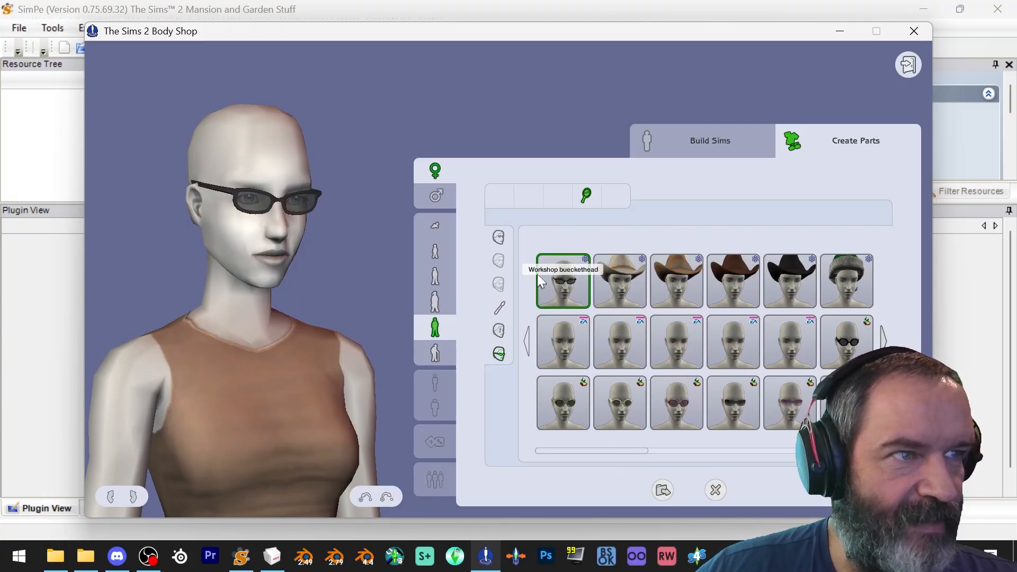
Export the selected accessory's textures as a second project named WorkshopPlunger
click(667, 495)
click(629, 329)
text(WorkshopPlunger)
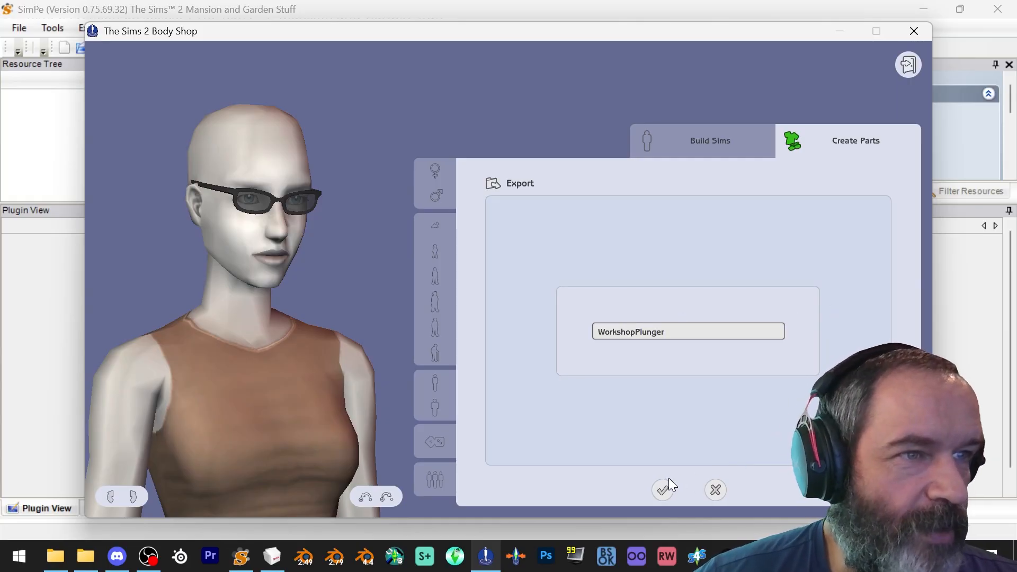
click(665, 489)
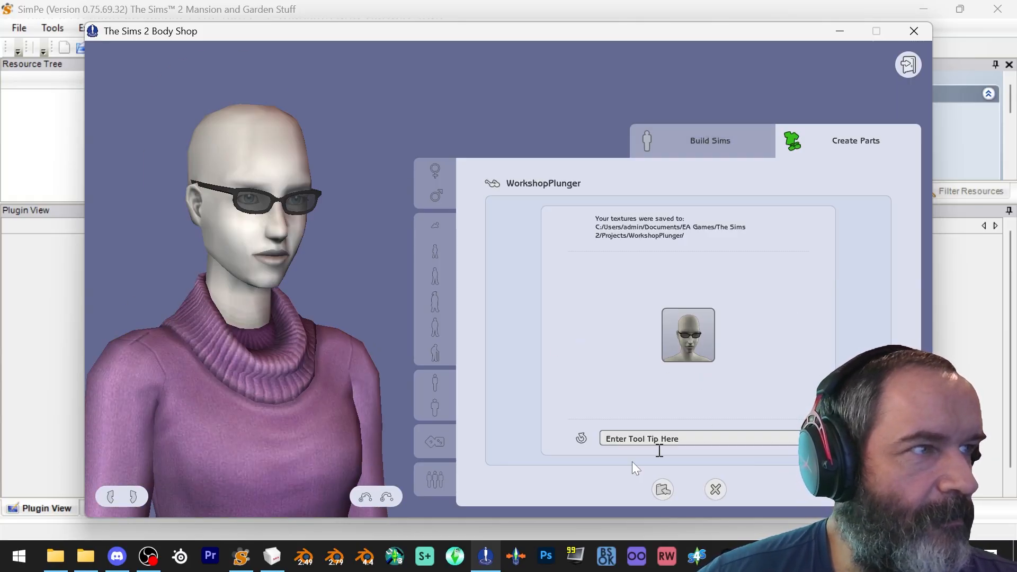
Enter the tooltip "WorkshopPlunger" and import the WorkshopPlunger part into the game
click(648, 435)
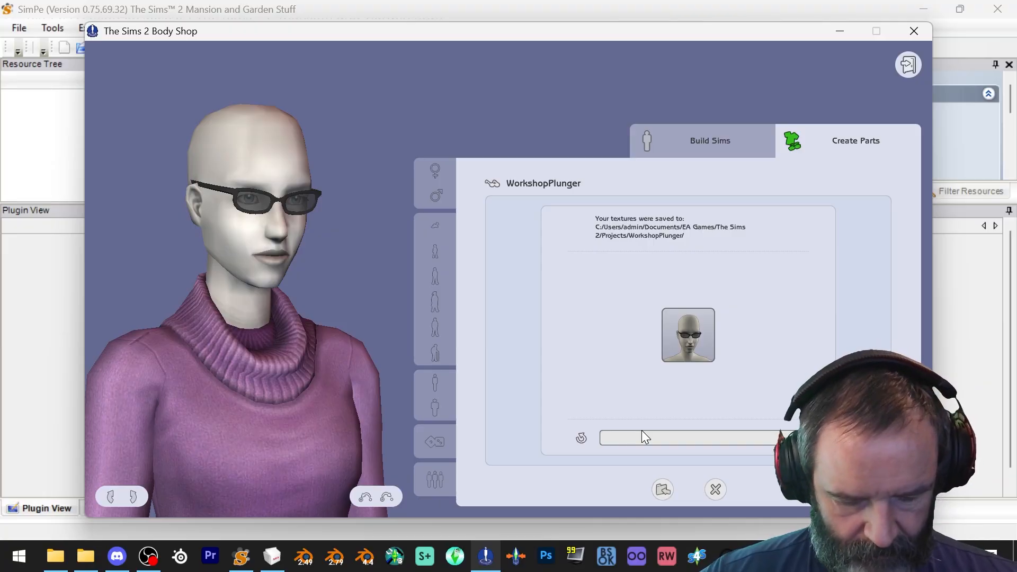
text(WorkshopPlunger)
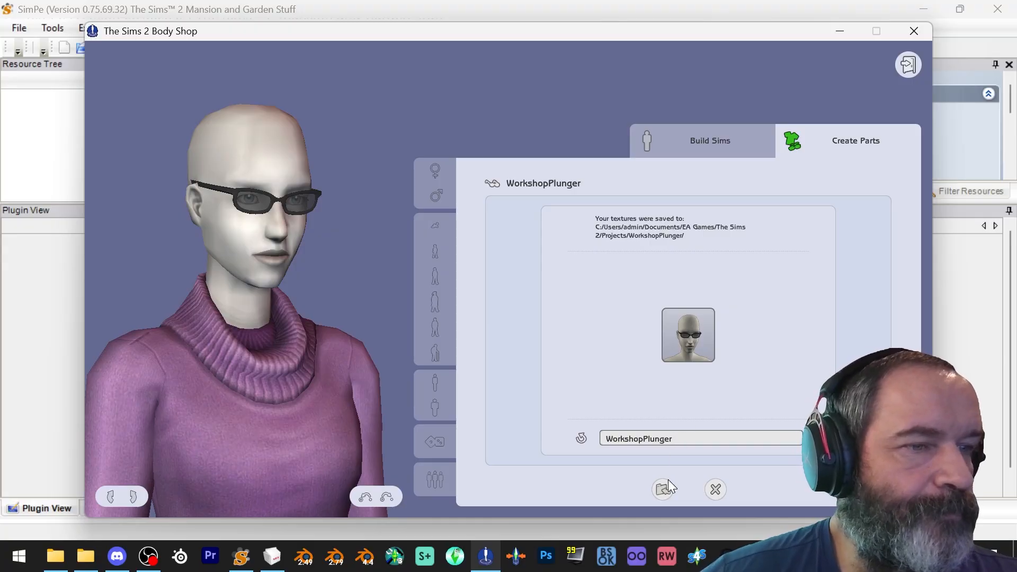
click(663, 490)
click(504, 298)
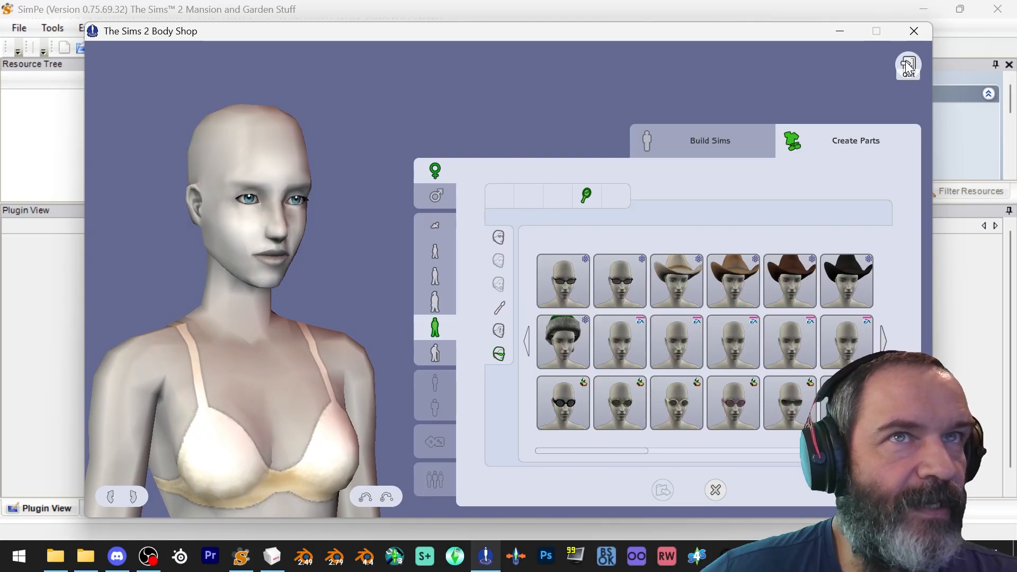
Exit Body Shop and start a new empty package in SimPe
click(909, 66)
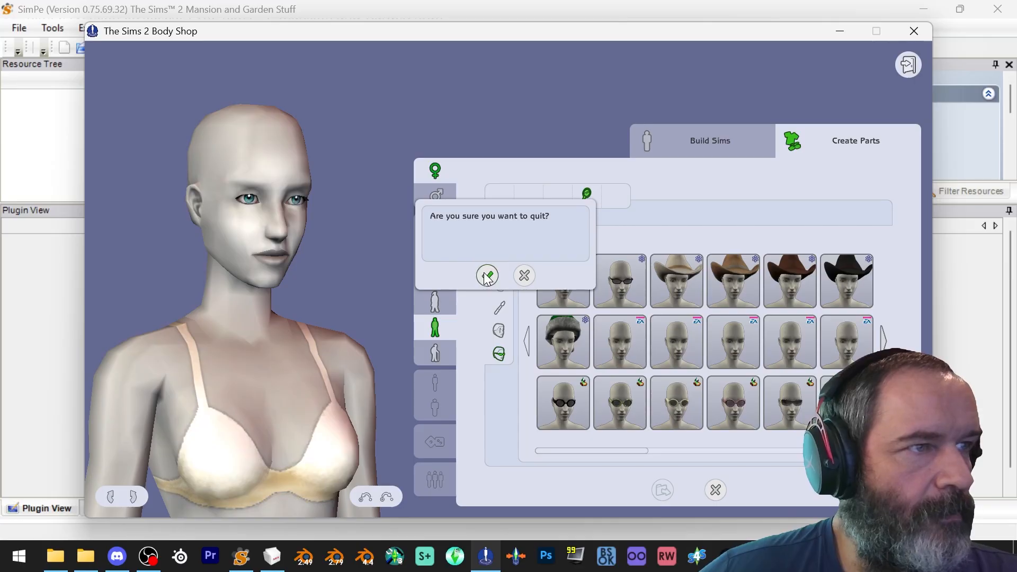
click(485, 274)
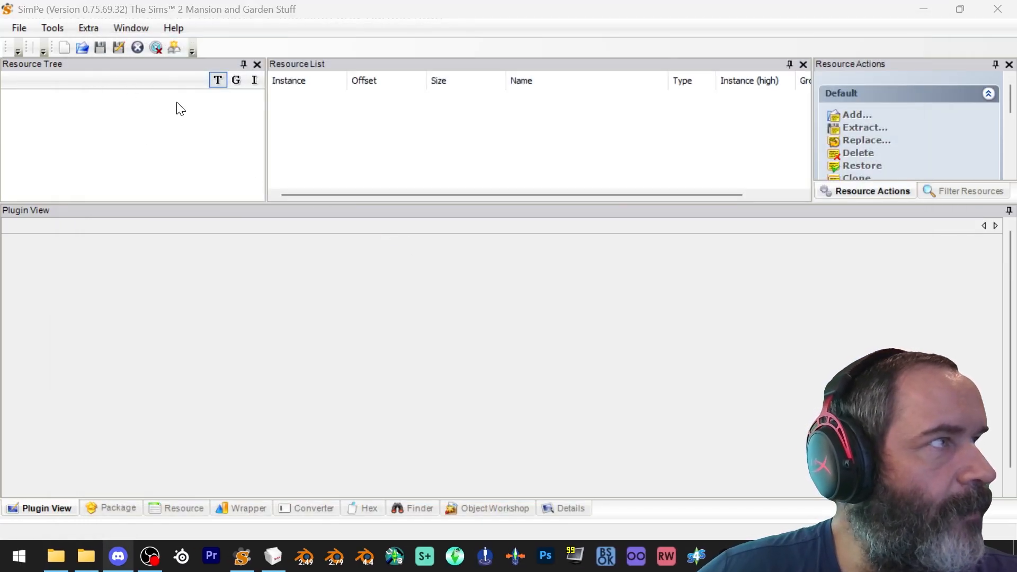
click(16, 28)
click(36, 46)
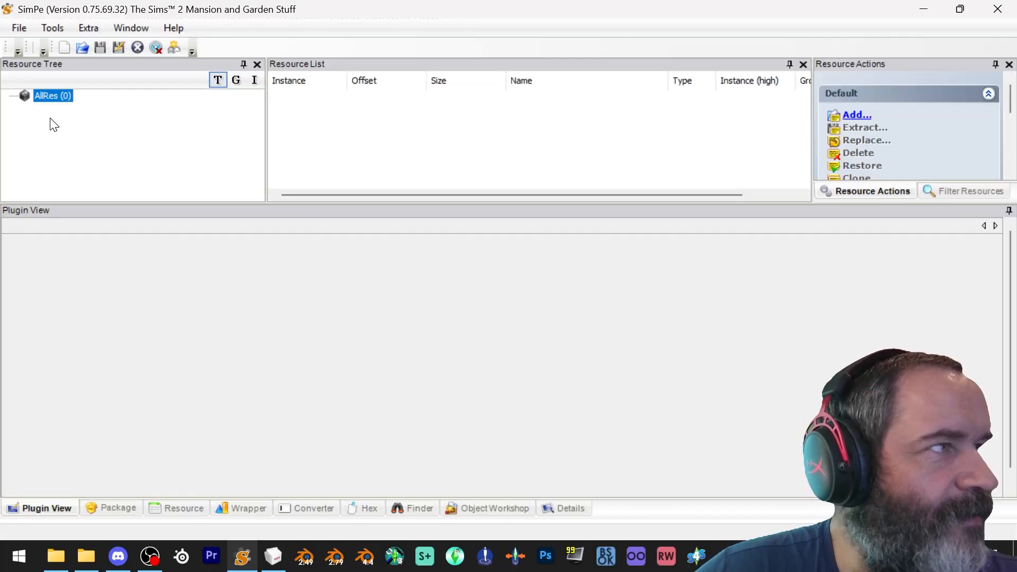
click(52, 30)
mouse_move(75, 63)
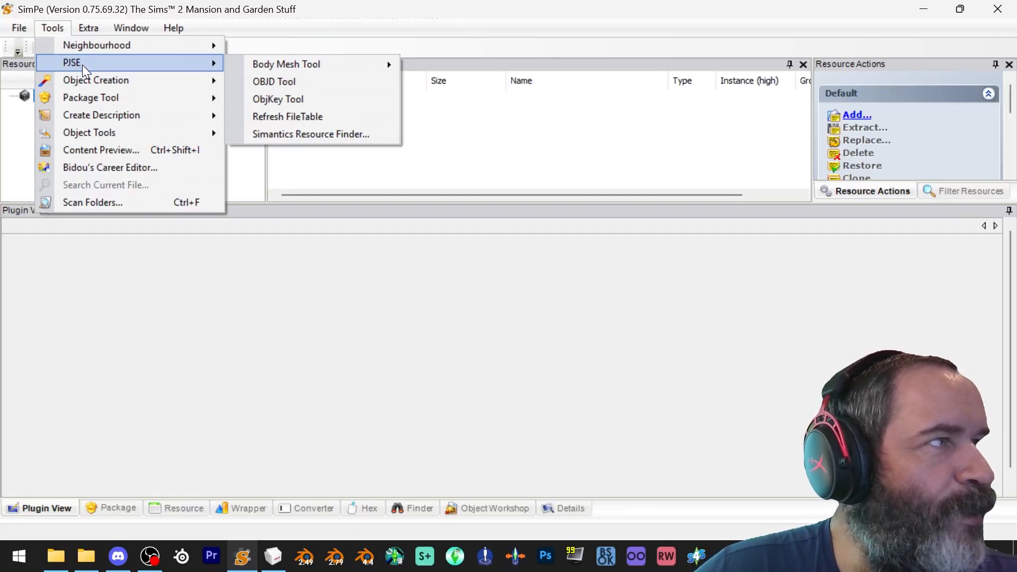
mouse_move(297, 64)
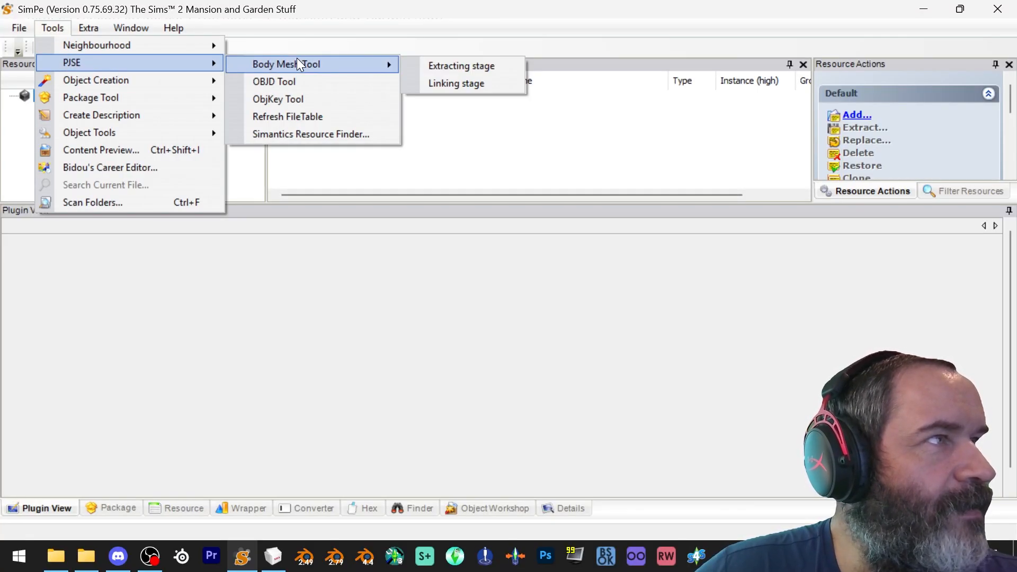
click(501, 66)
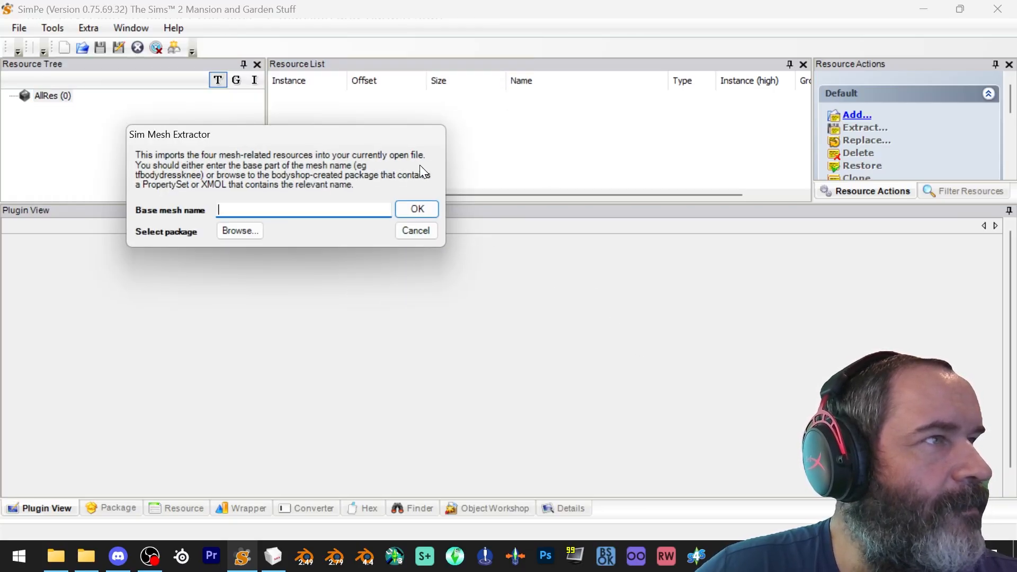
click(417, 235)
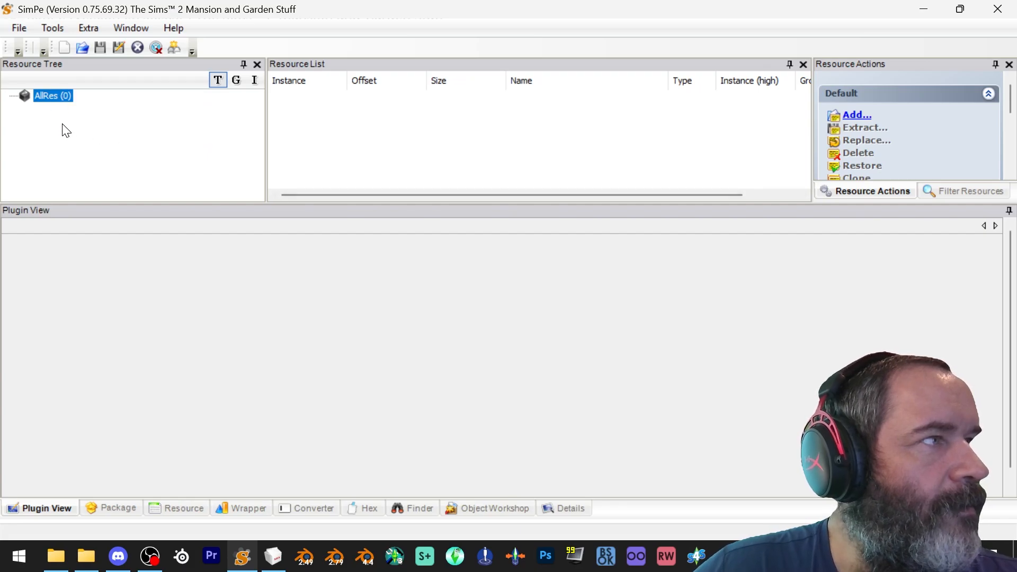
click(21, 29)
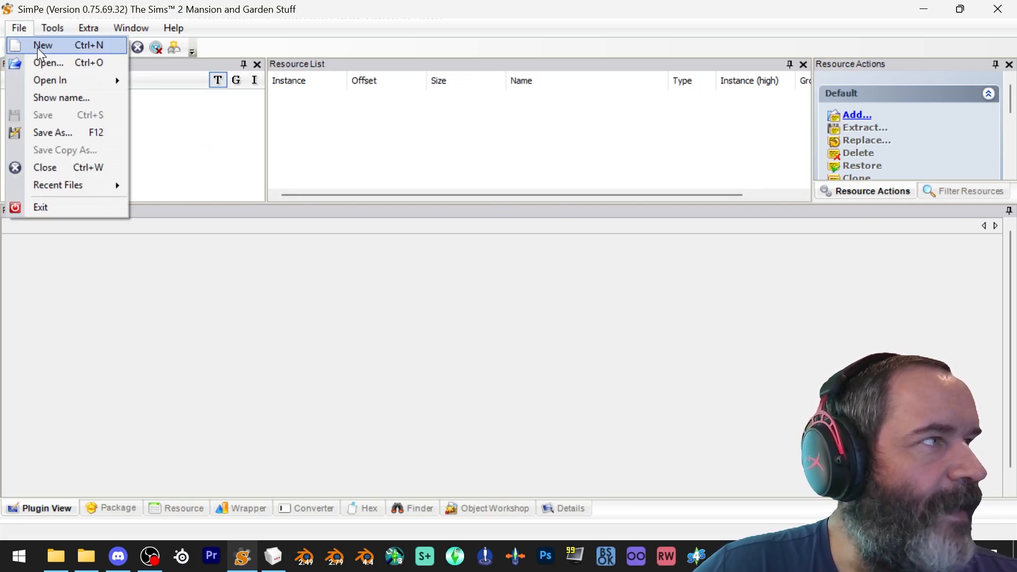
click(430, 122)
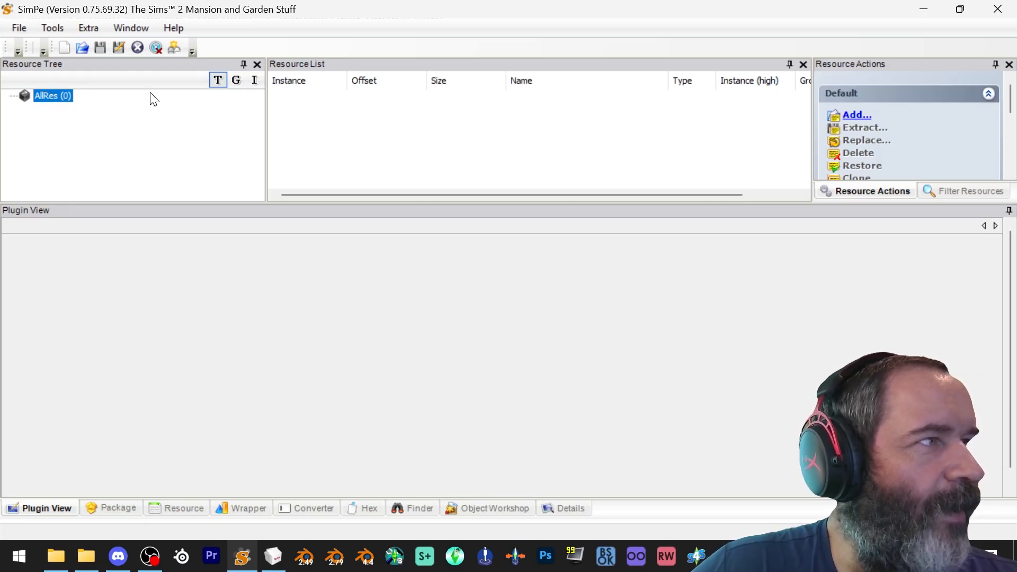
Run the Body Mesh Tool extracting stage on 619523d5_WorkshopBuckethe.package from SavedSims, importing resources for all meshes
click(49, 30)
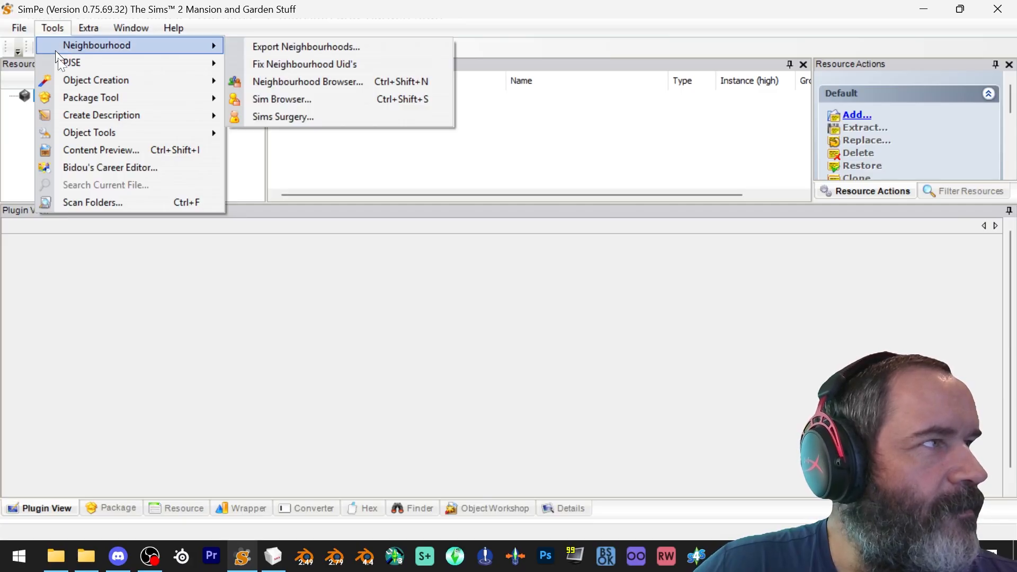
mouse_move(64, 62)
mouse_move(291, 66)
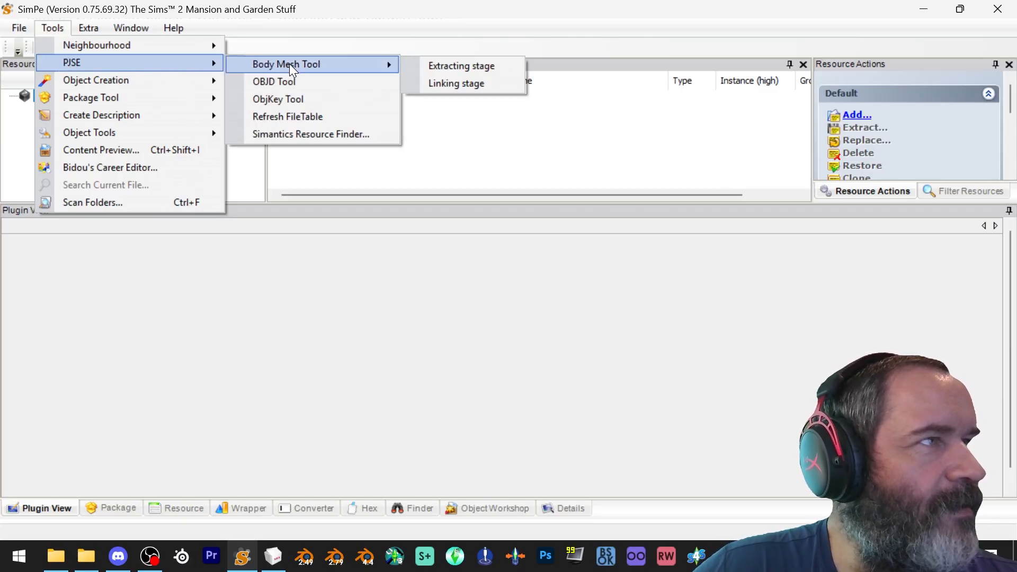
click(448, 66)
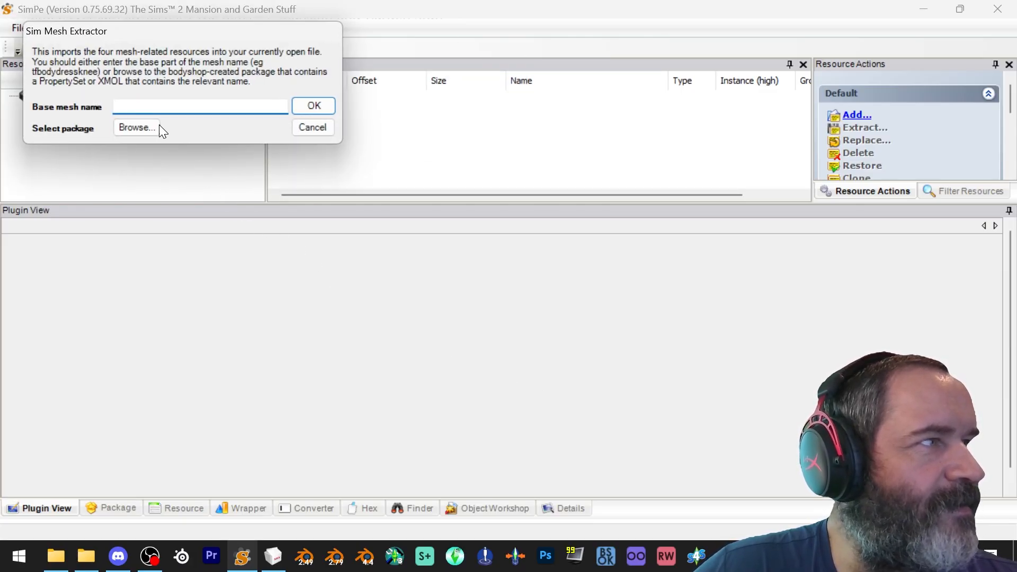
click(131, 128)
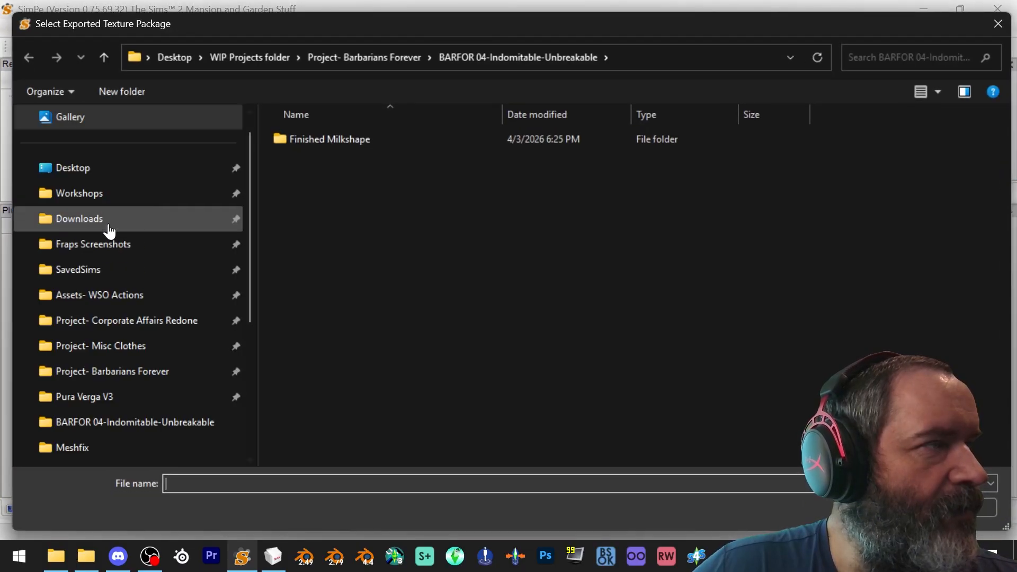
click(109, 269)
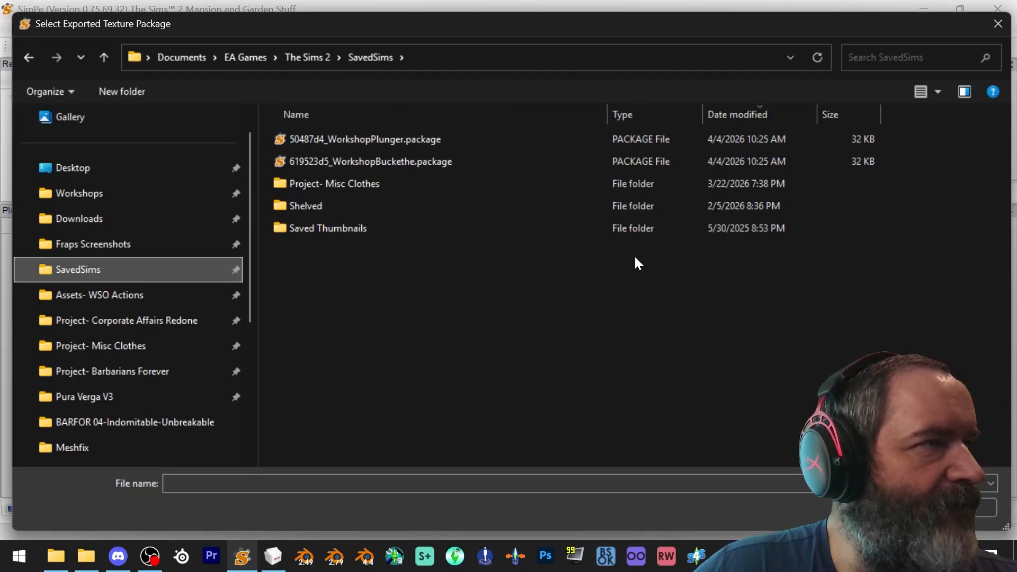
click(447, 162)
double_click(447, 162)
drag(549, 252, 528, 157)
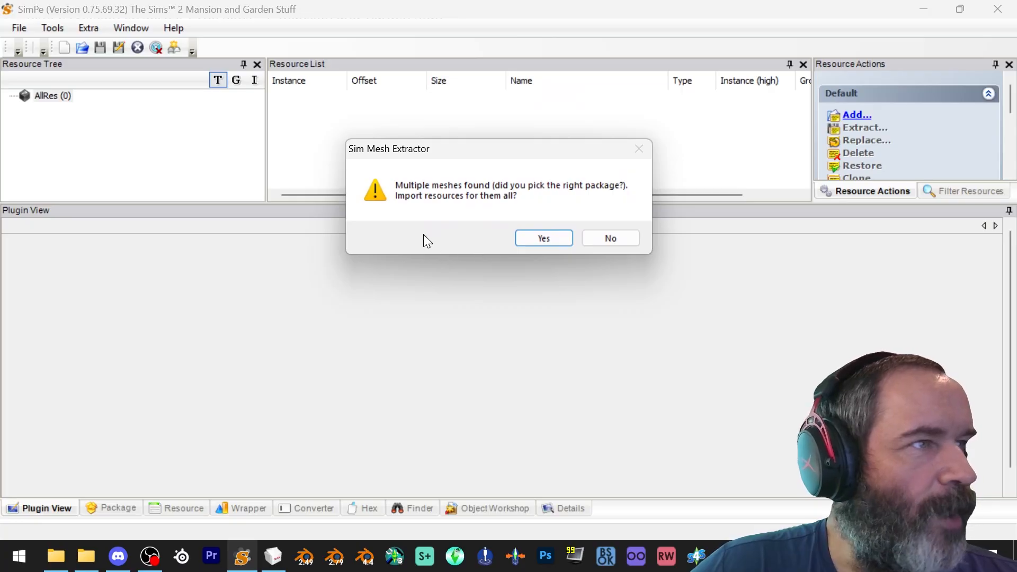
click(546, 238)
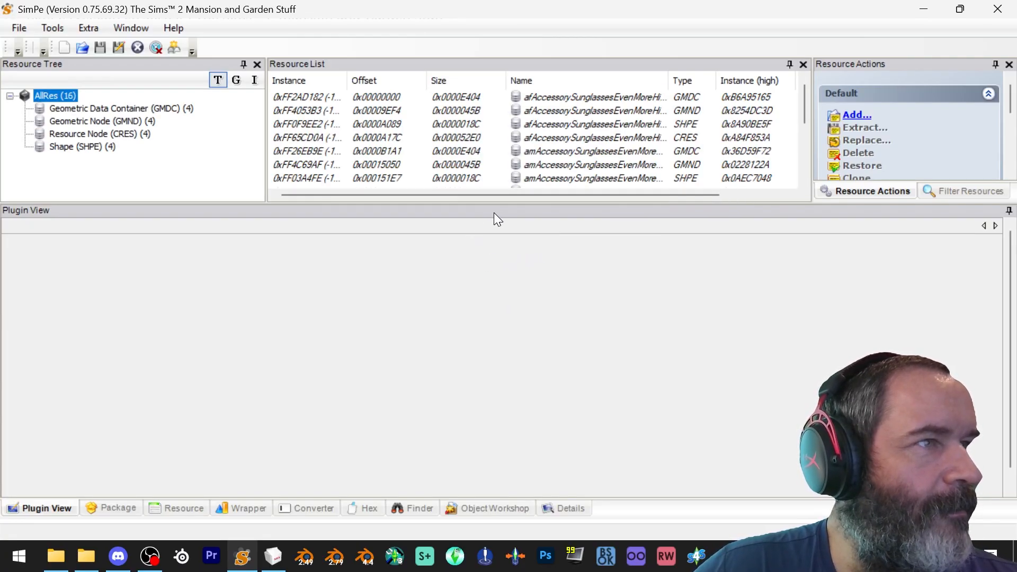
Sort the resource list by name and select the amAccessorySunglasses CRES resource
drag(498, 203, 506, 234)
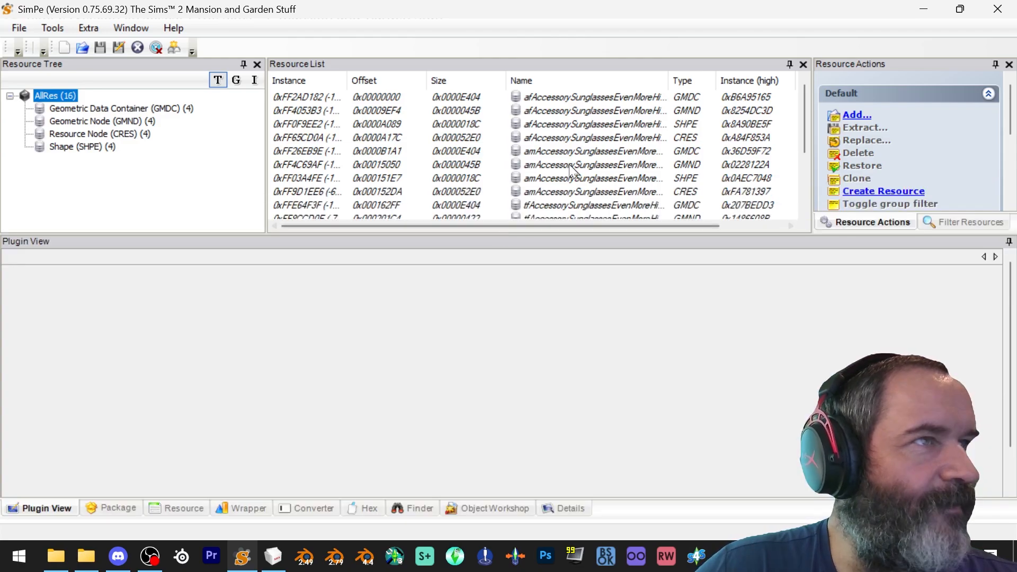
click(586, 82)
click(586, 81)
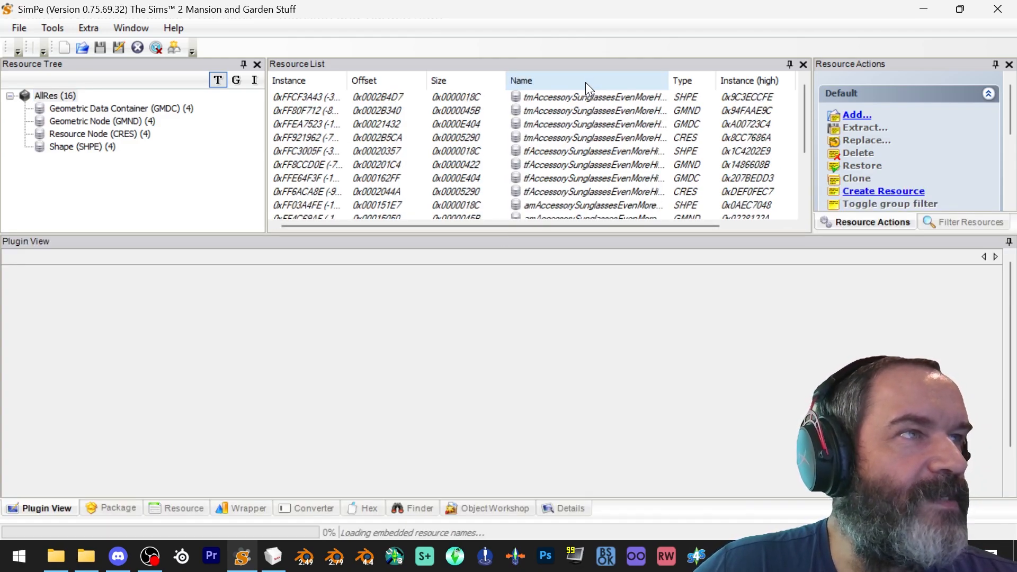
click(586, 81)
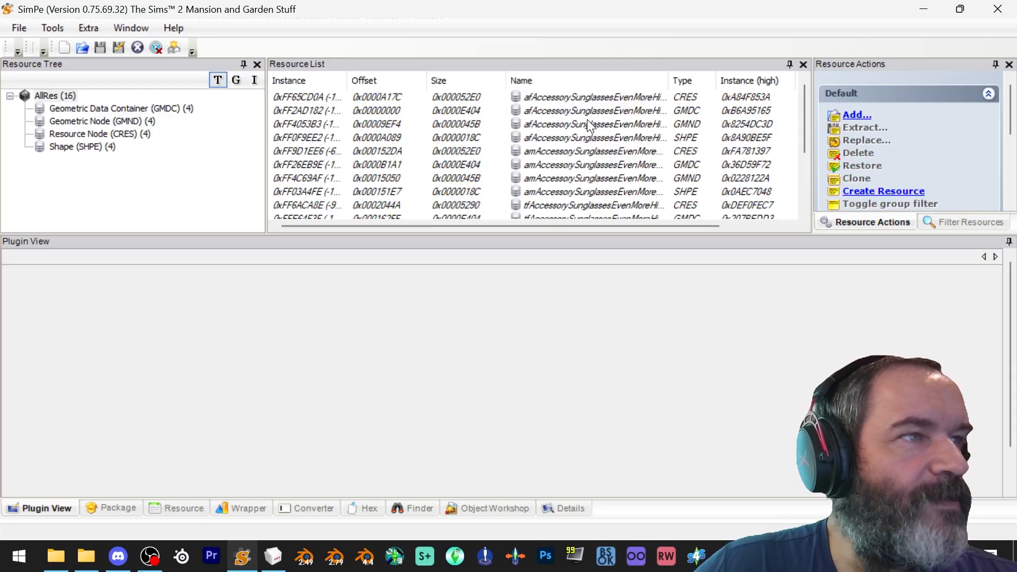
click(564, 150)
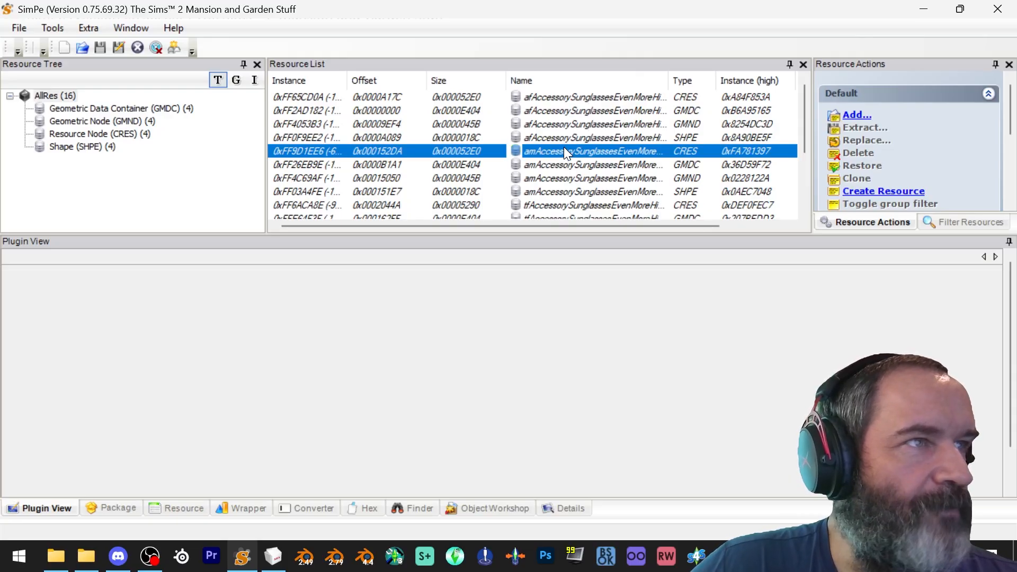
Select all the am, tf and tm sunglasses resources and delete them, keeping only the af resources
scroll(610, 190, down, 3)
scroll(611, 191, up, 3)
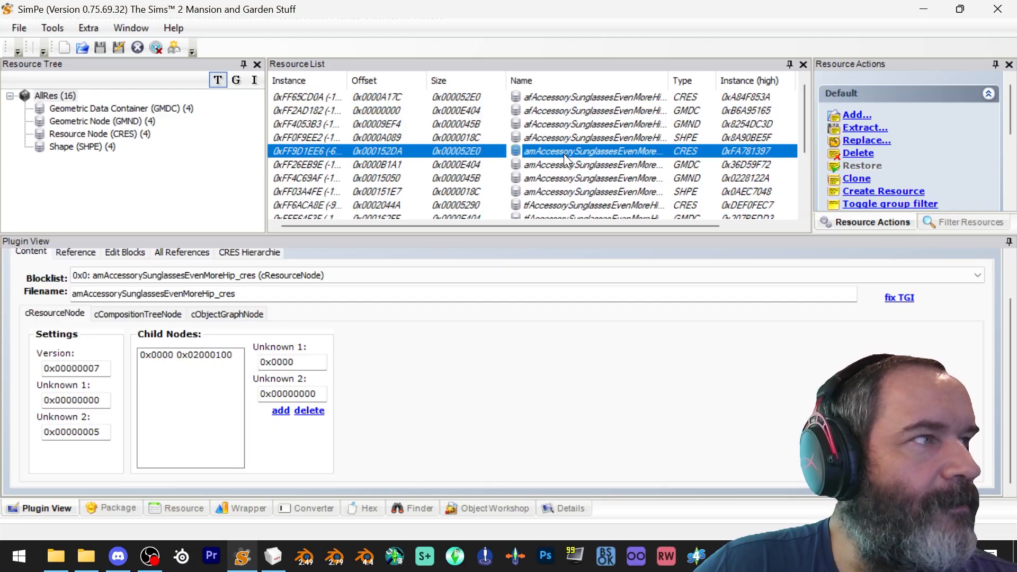
scroll(564, 154, down, 3)
scroll(564, 155, up, 3)
scroll(561, 164, down, 3)
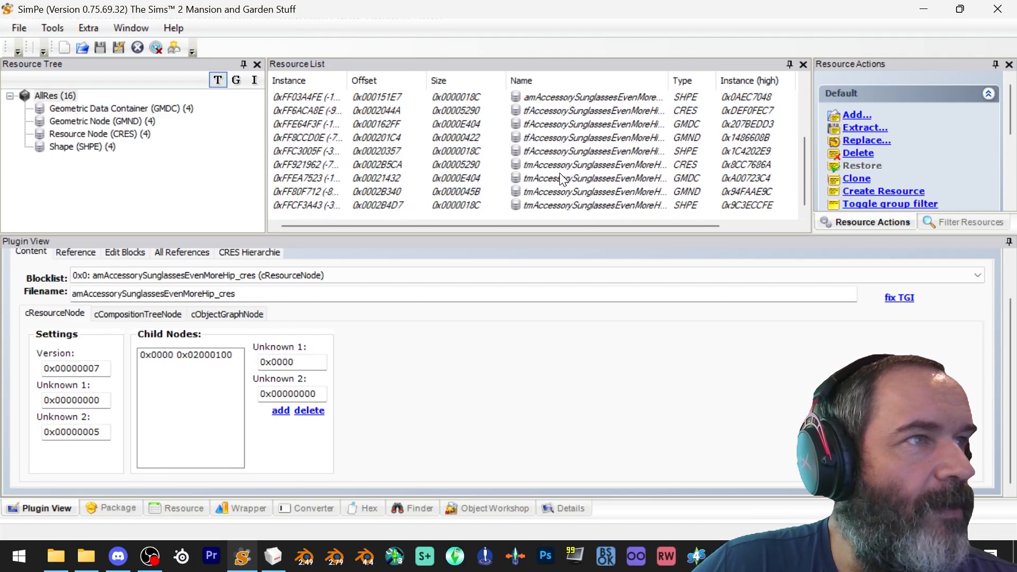
shift+click(564, 208)
scroll(567, 158, up, 3)
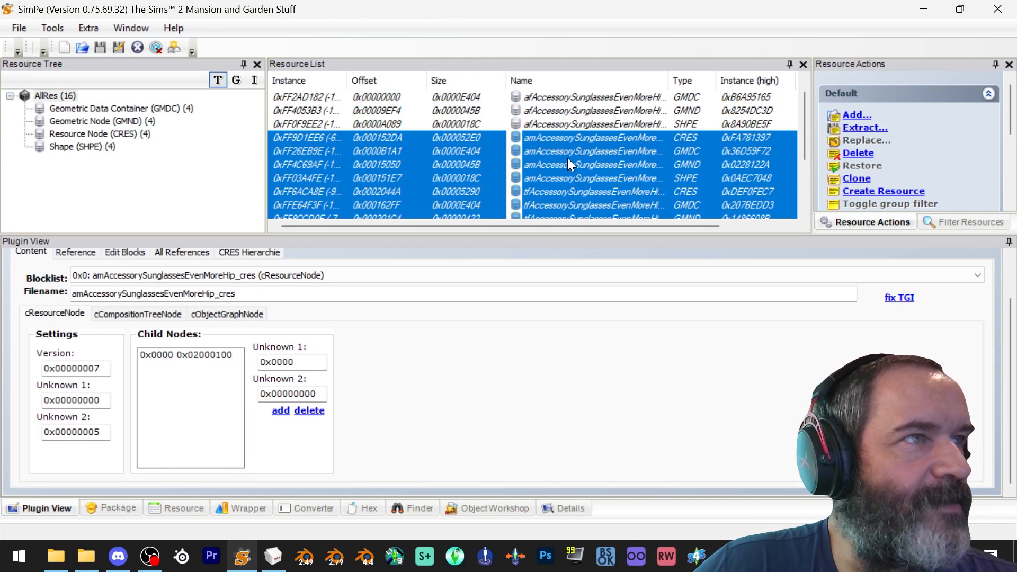
right_click(551, 148)
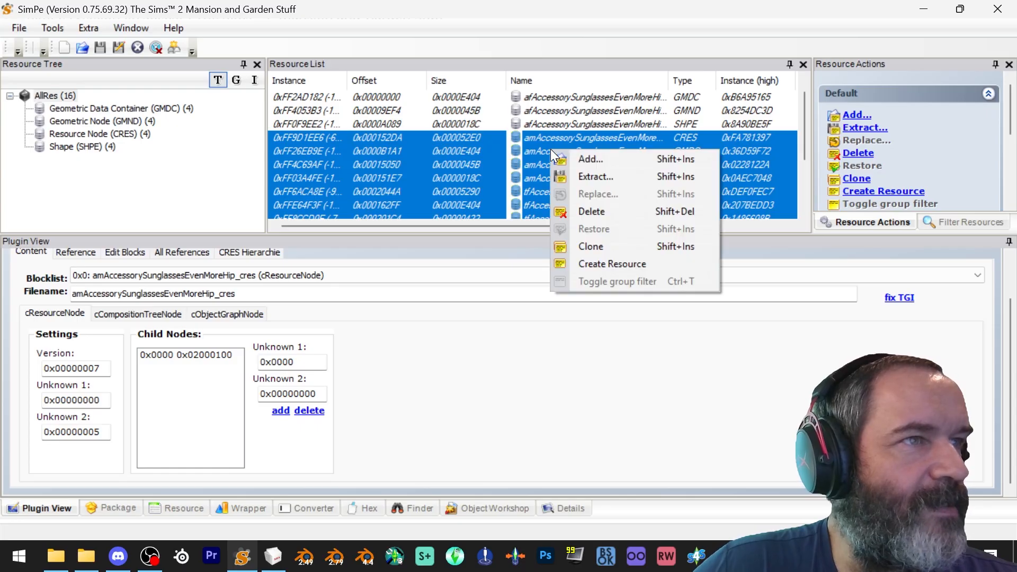
click(596, 208)
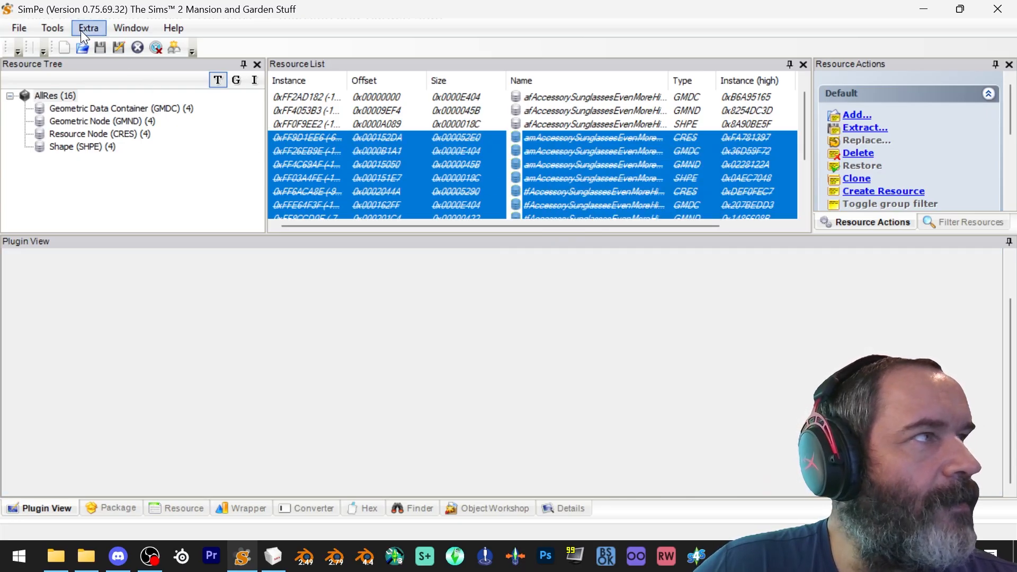
Save the package as MESH-Buckethead in the Accessorize Your Life folder on the Desktop
click(14, 29)
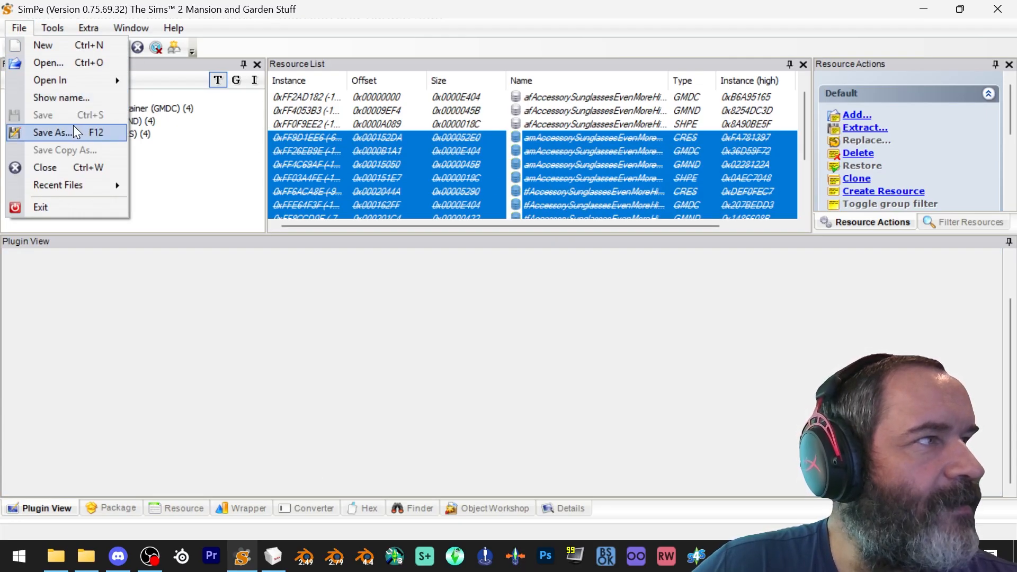
click(373, 23)
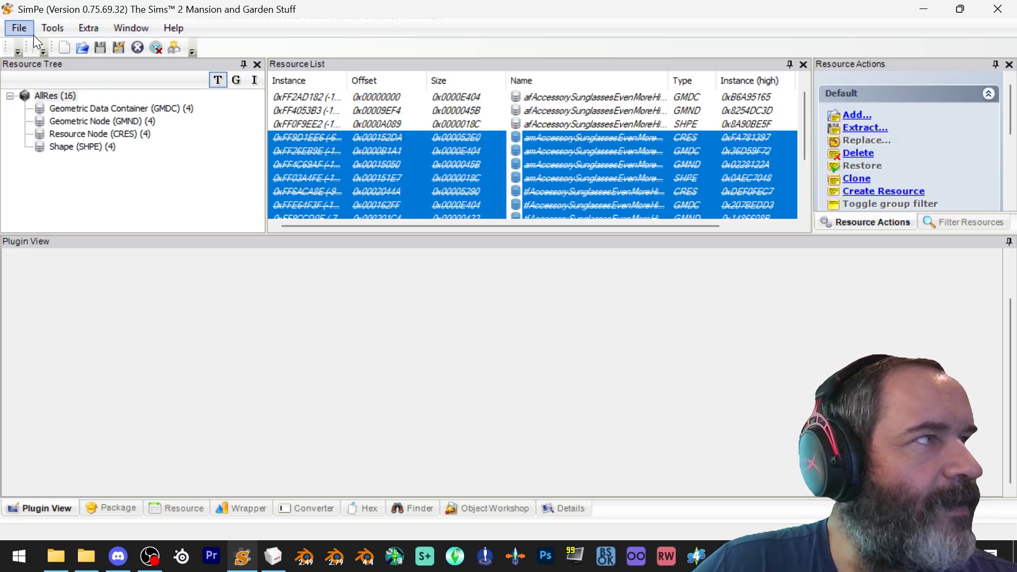
click(20, 28)
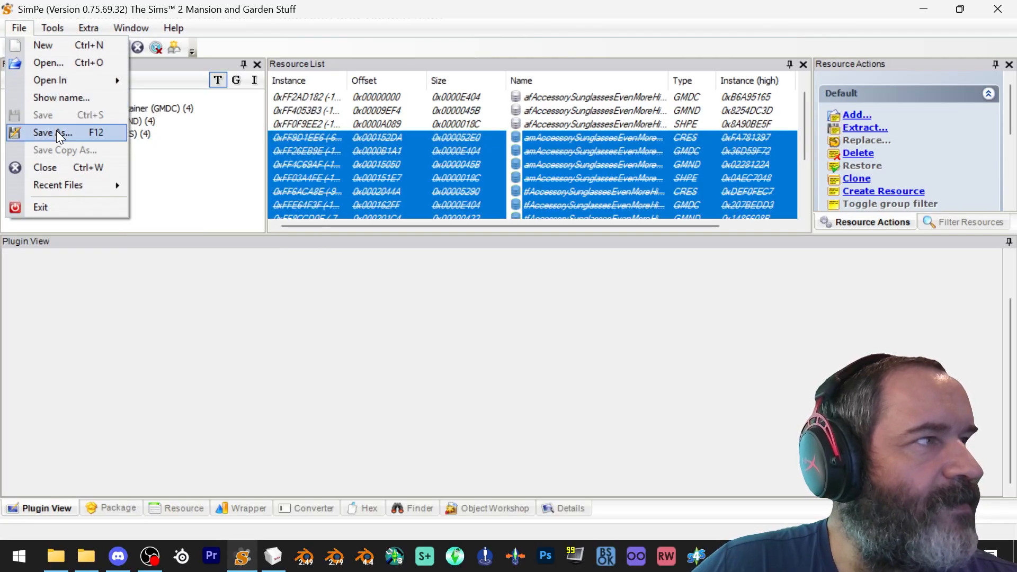
click(57, 132)
click(109, 175)
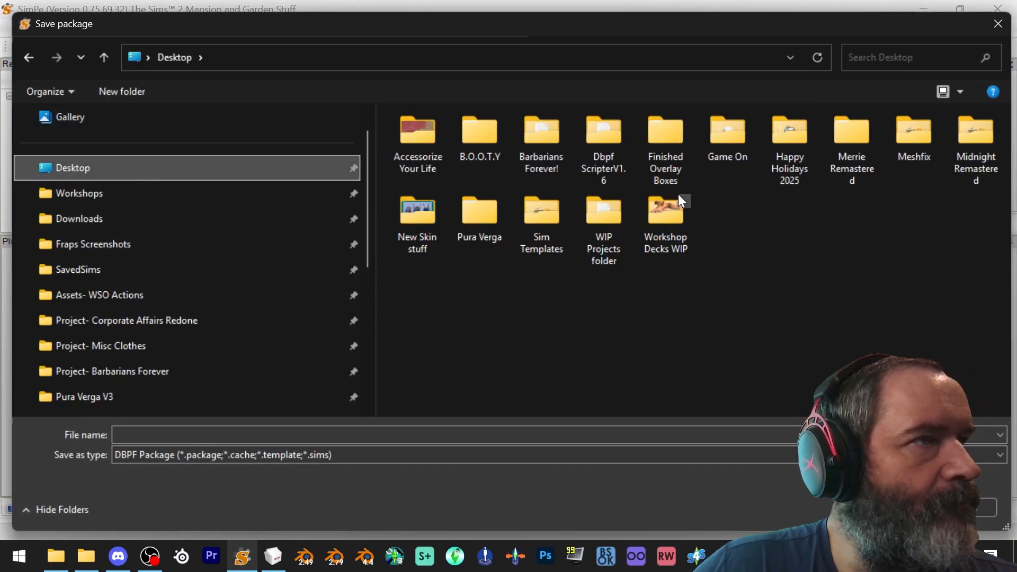
double_click(418, 138)
click(268, 433)
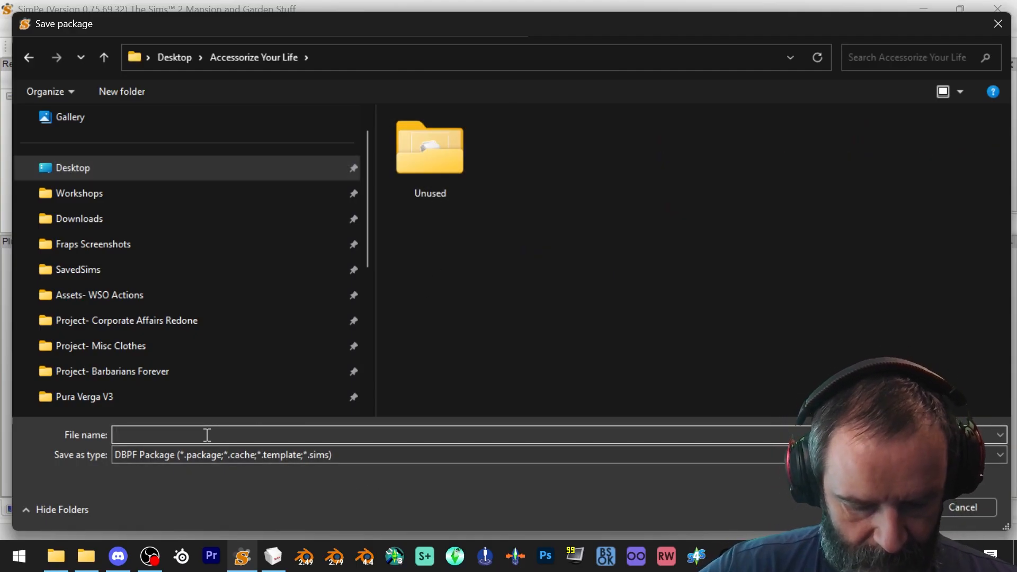
text(M)
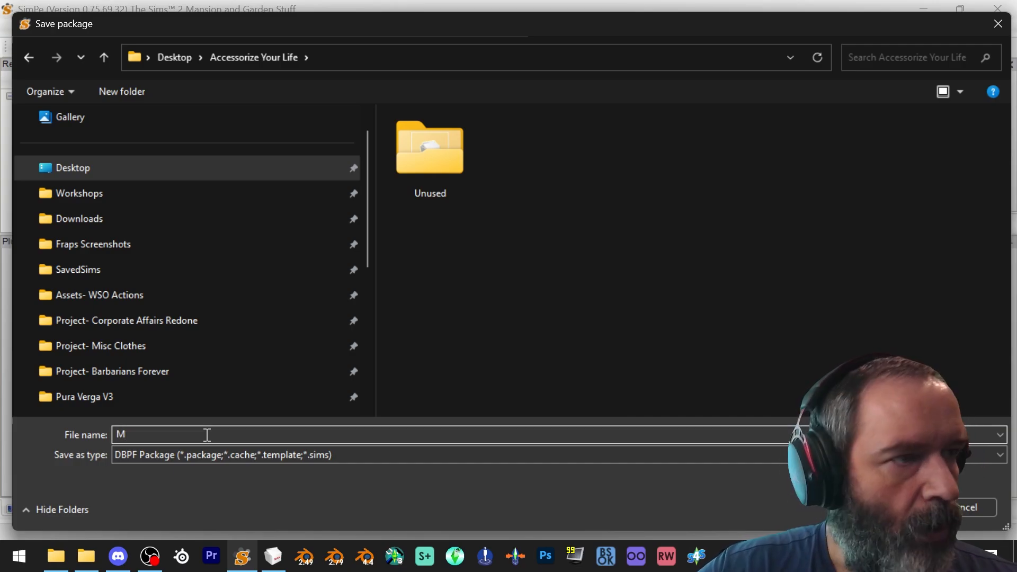
text(E)
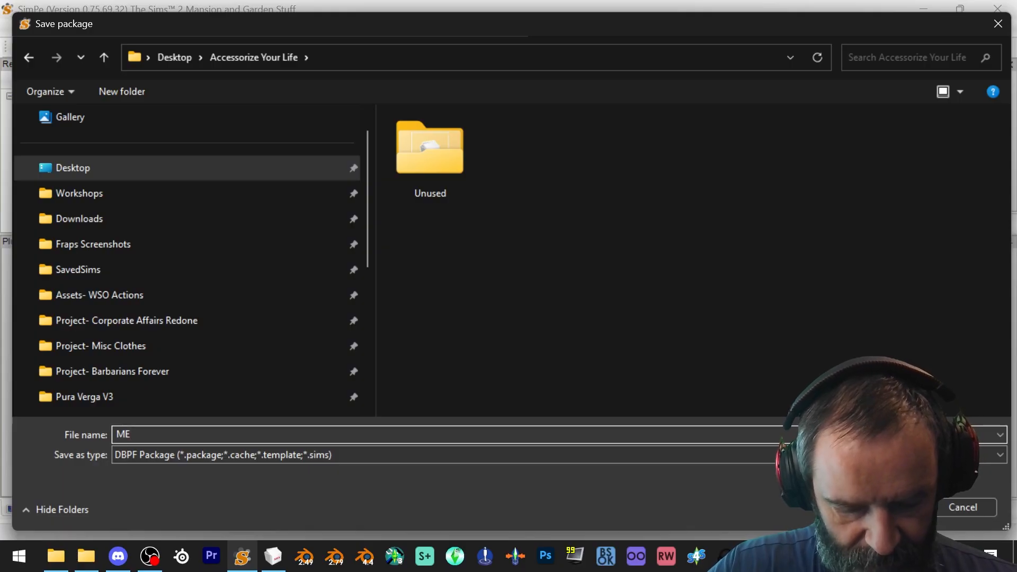
text(EH)
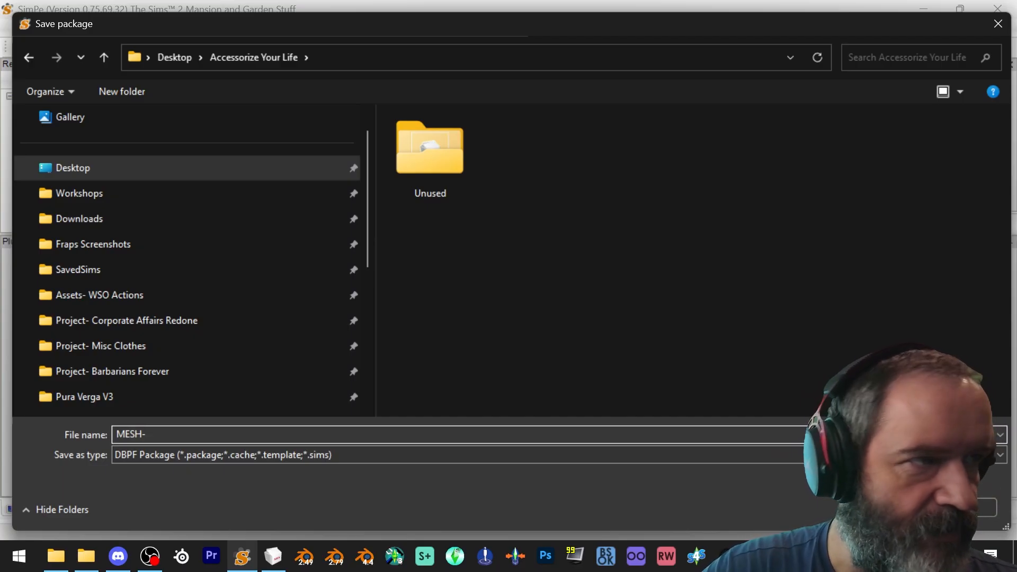
text(-Buckethead)
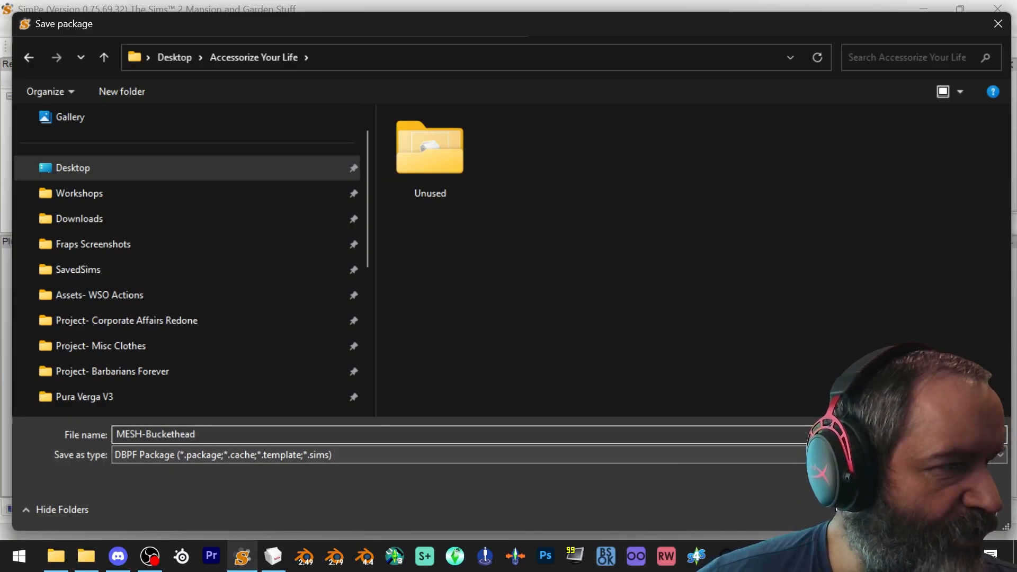
key(Return)
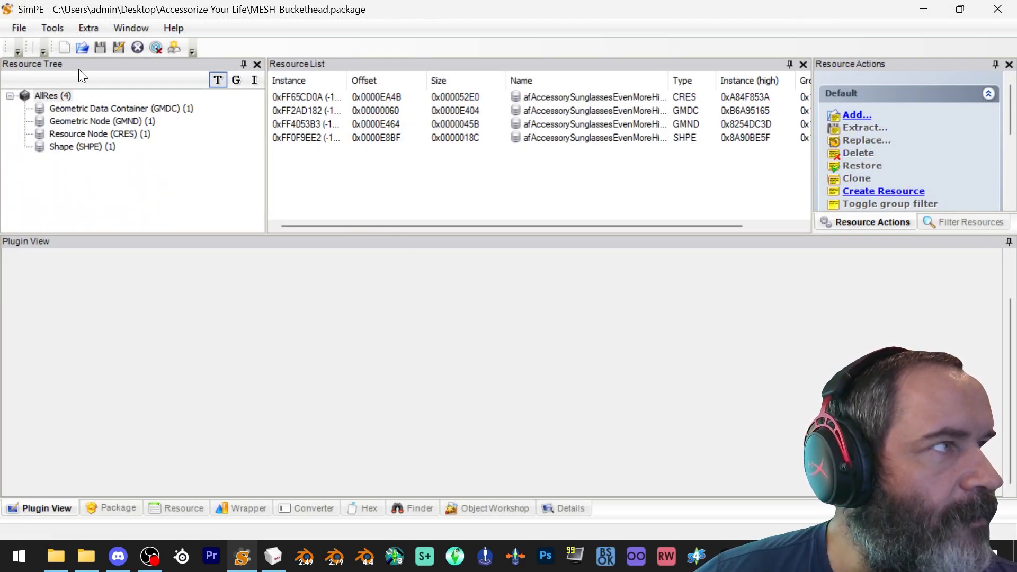
Run Fix Integrity with the model name af-workshop-buckethead, apply the renaming, and save the package
click(53, 24)
mouse_move(77, 68)
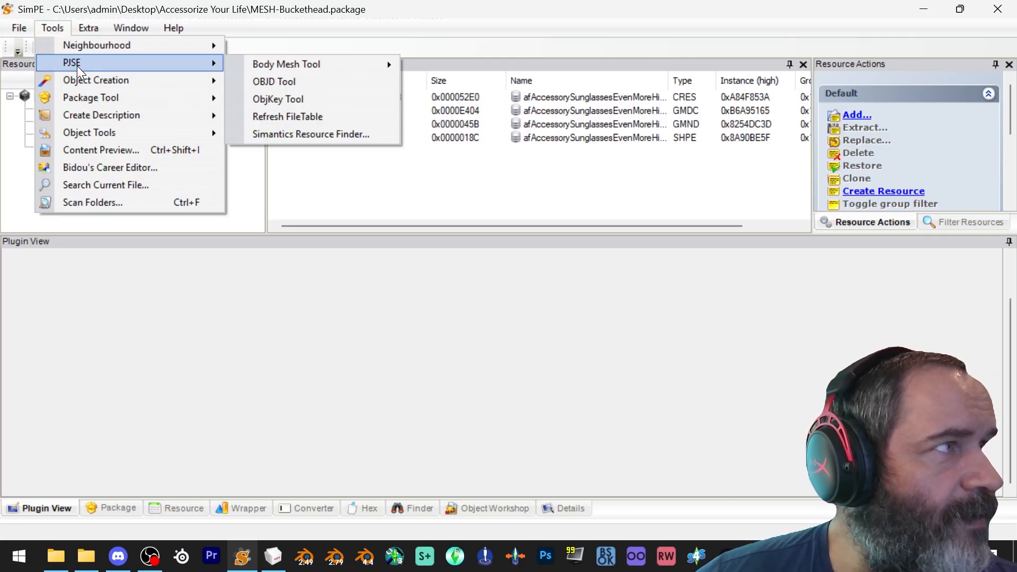
mouse_move(94, 136)
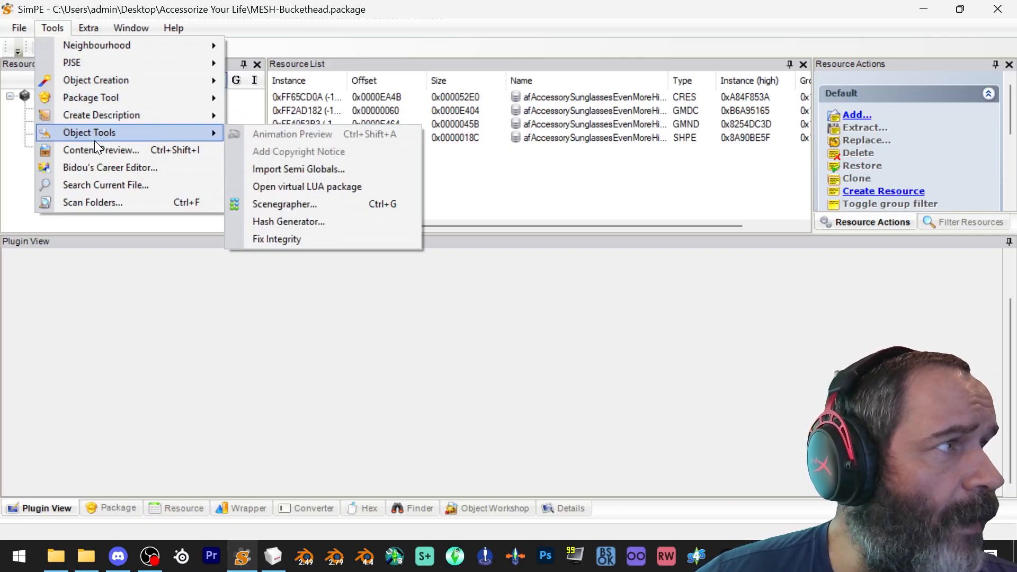
click(291, 241)
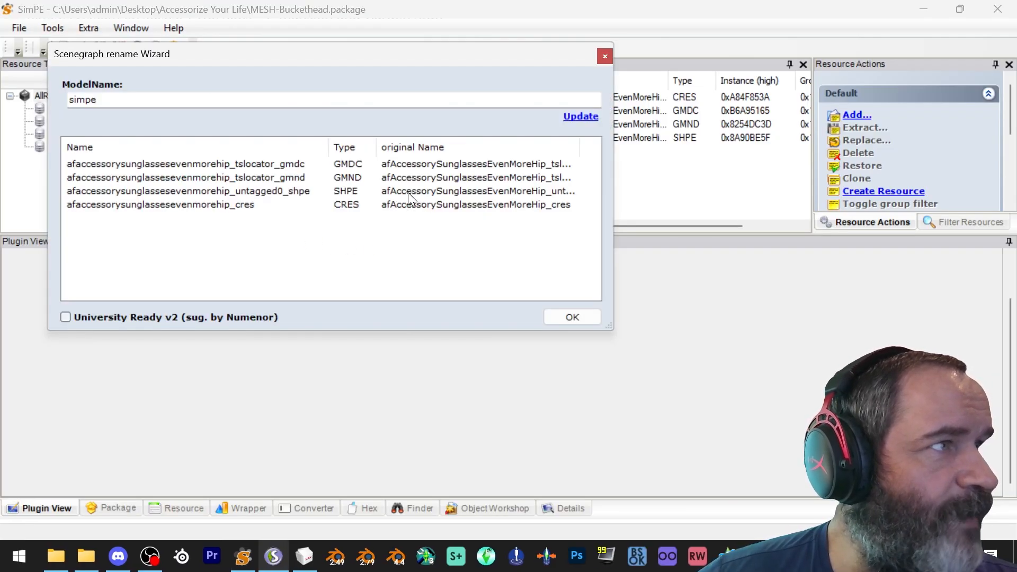
drag(160, 97, 1, 82)
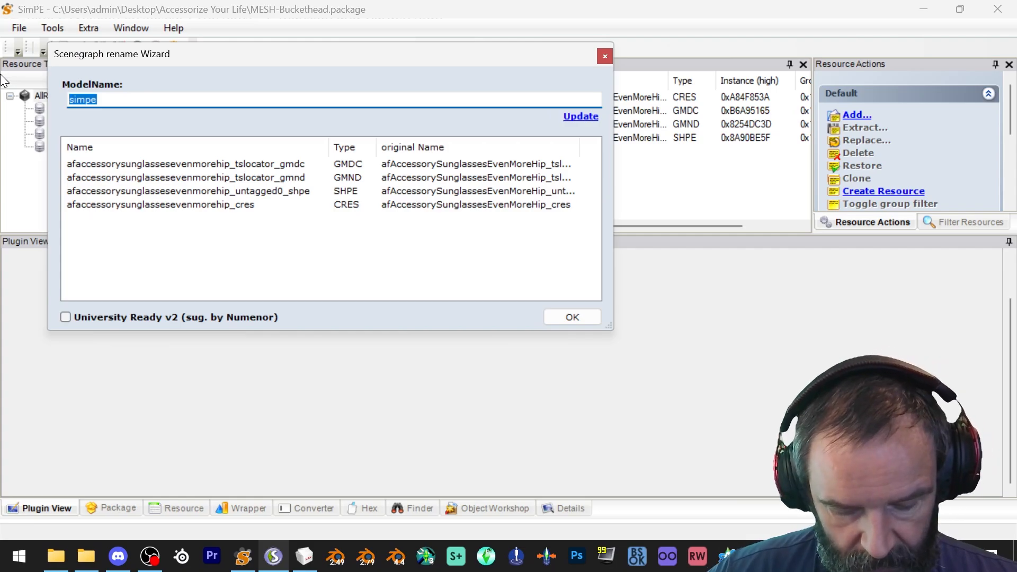
text(af-)
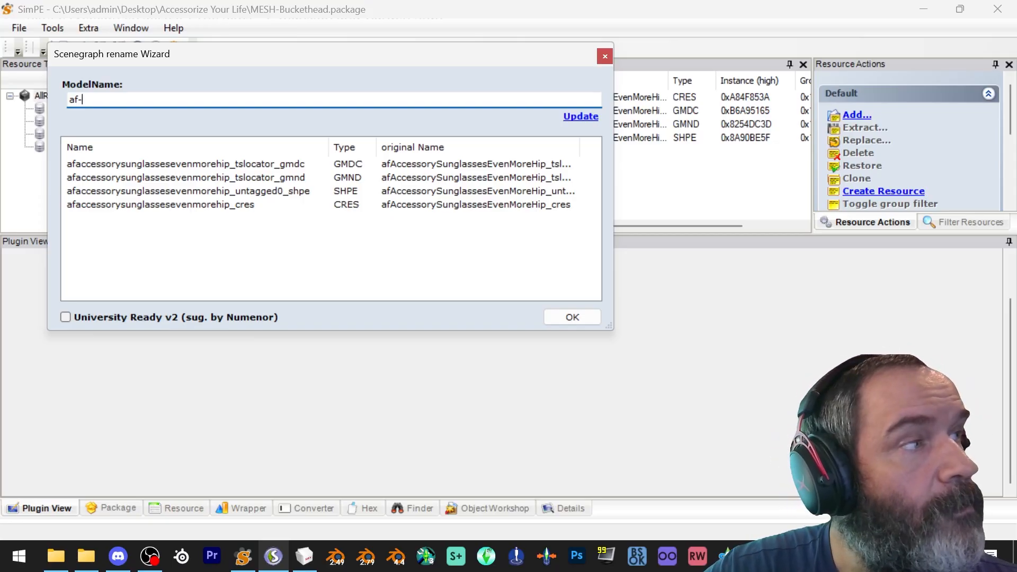
text(wo)
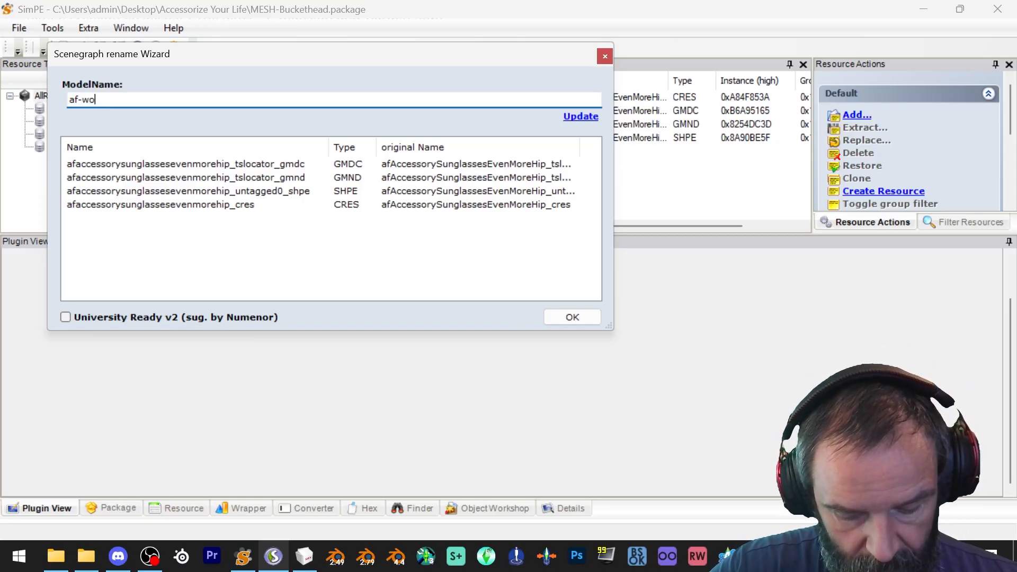
text(rkshop)
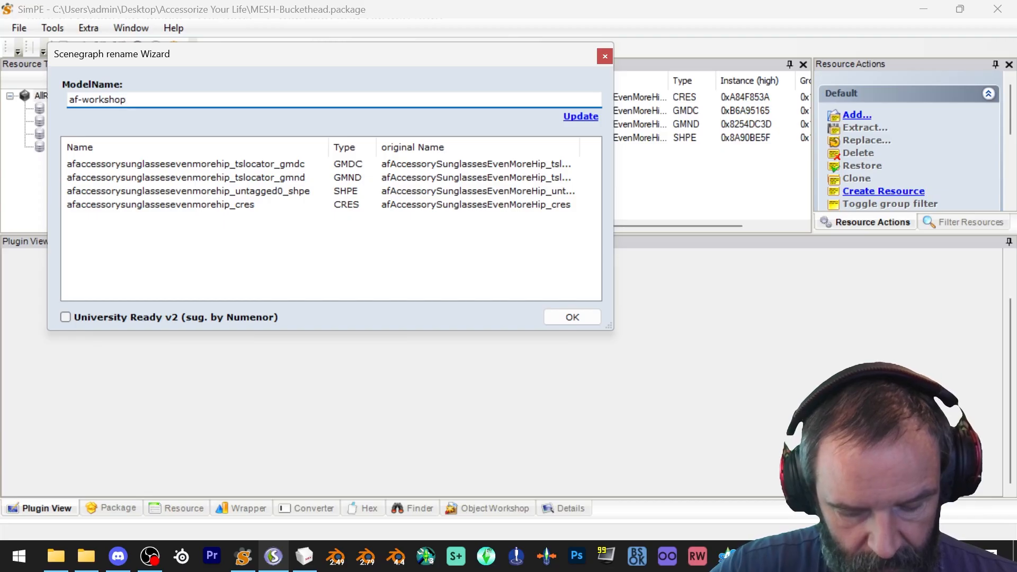
text(-buckethead)
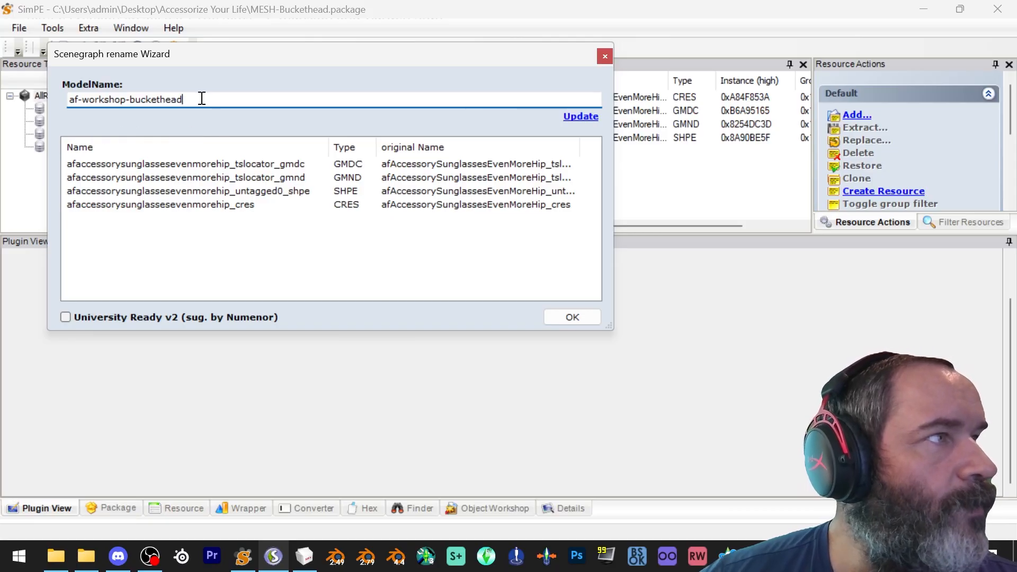
click(578, 124)
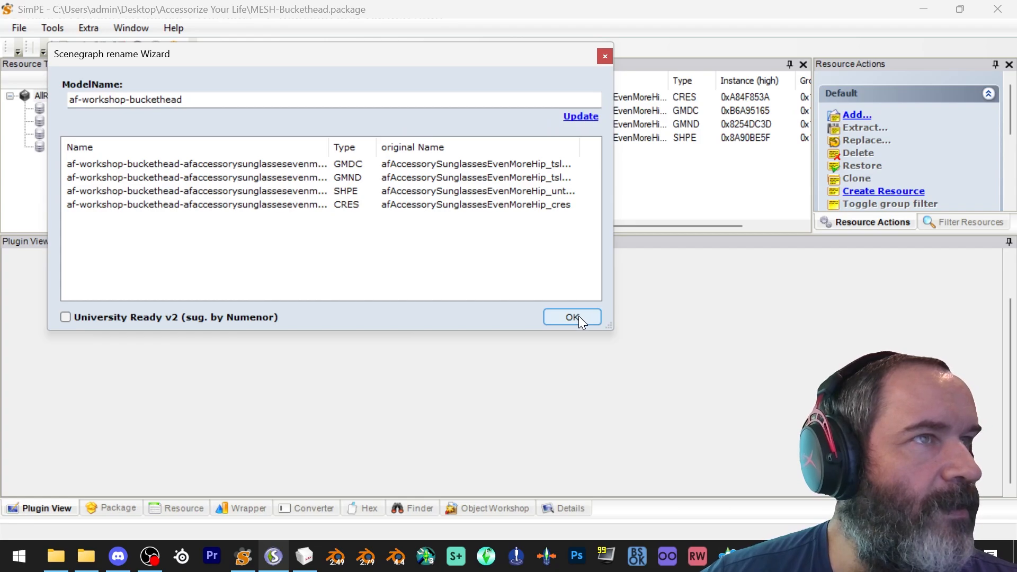
click(579, 317)
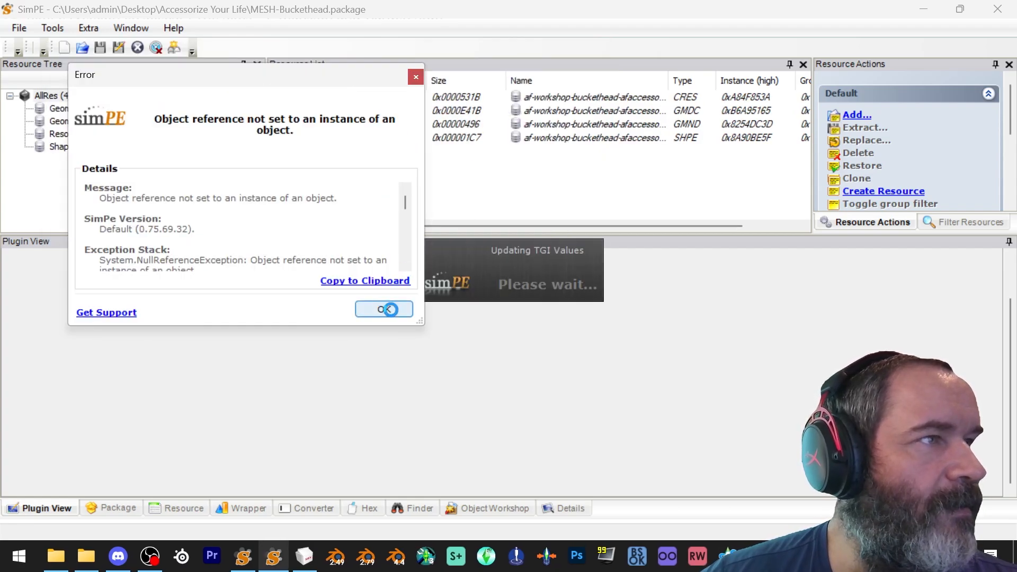
click(383, 309)
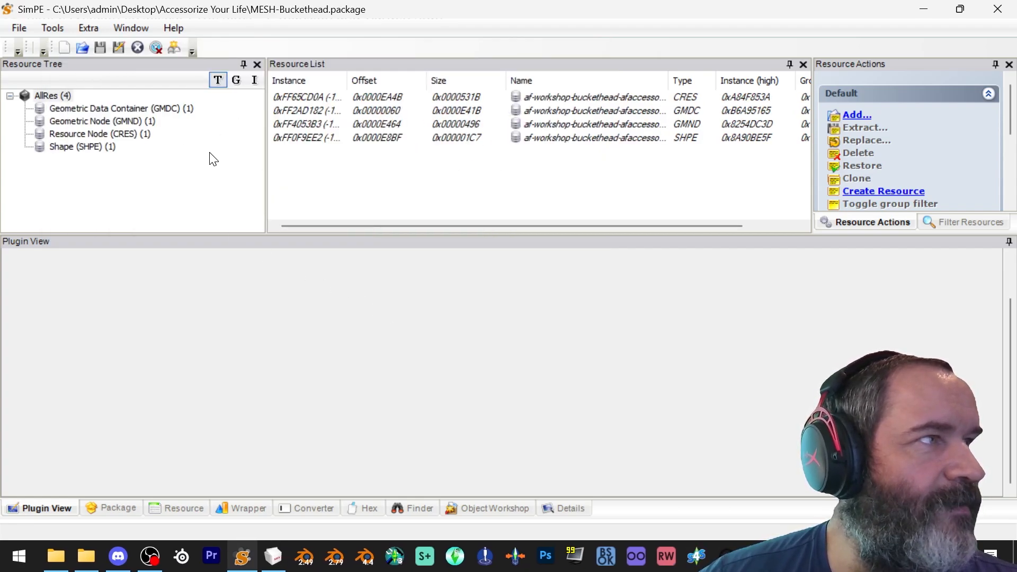
click(27, 29)
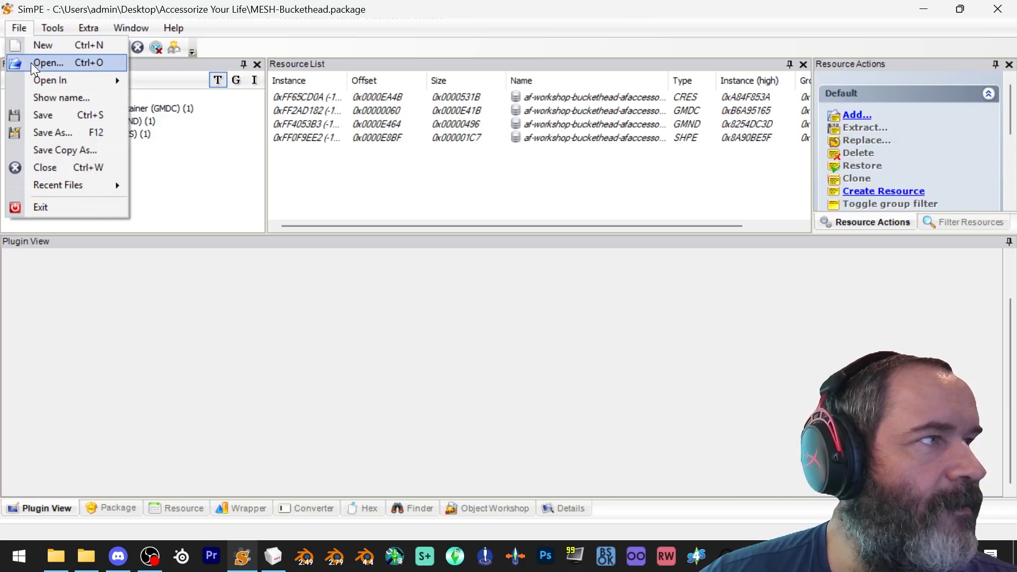
click(53, 115)
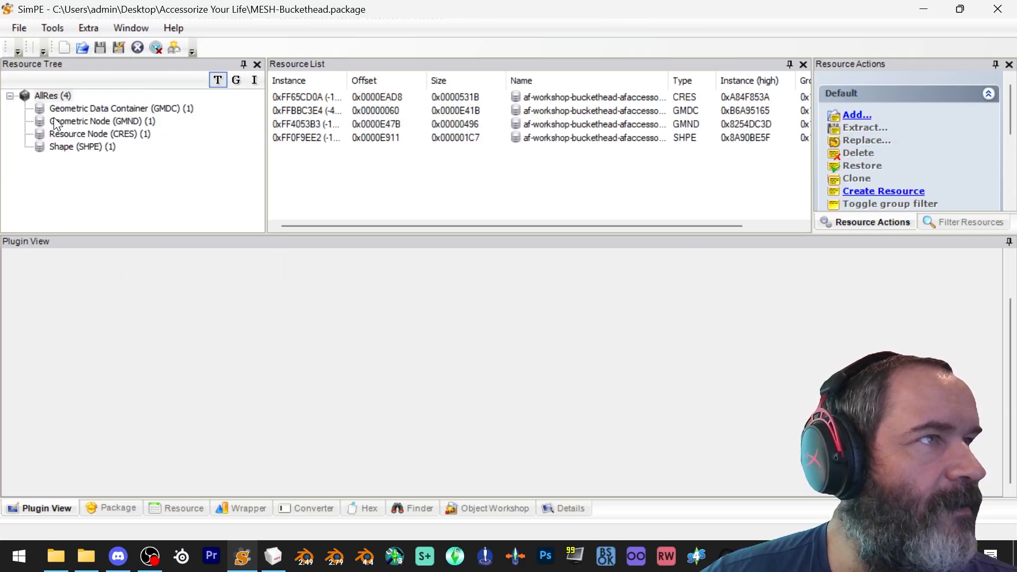
Extract the Geometric Data Container resource as AF base into the Accessorize Your Life folder
click(138, 108)
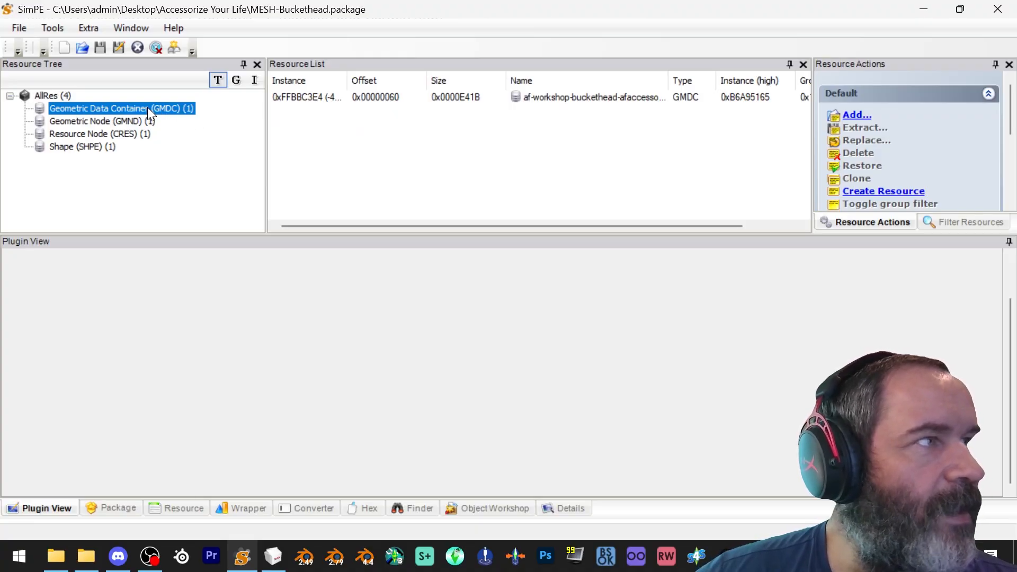
click(353, 97)
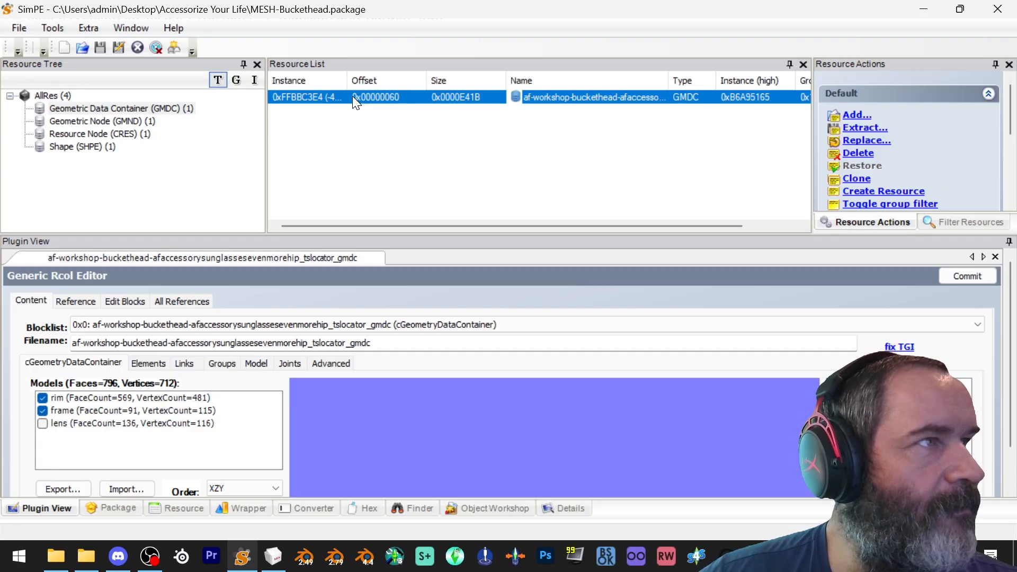
right_click(352, 97)
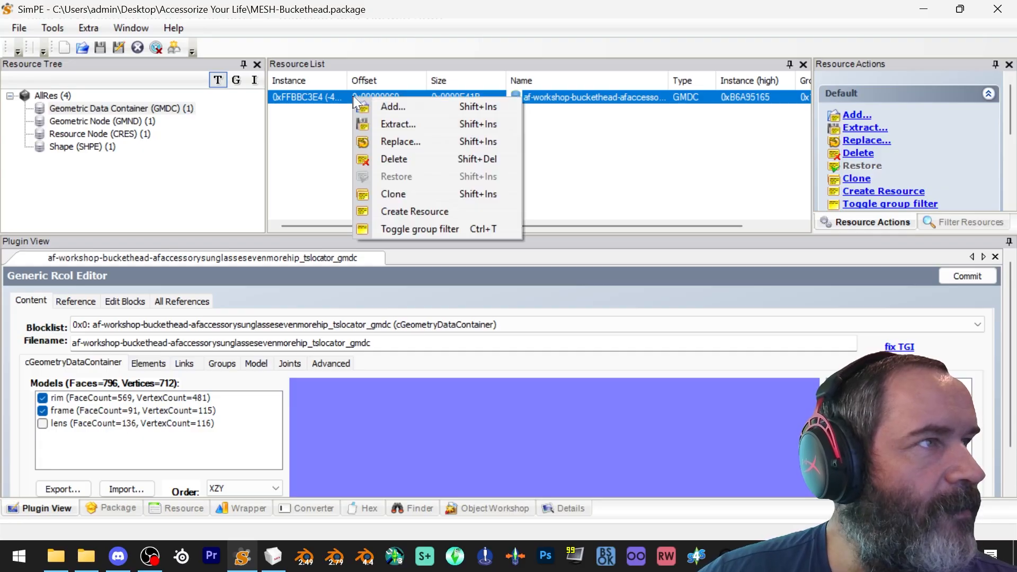
click(304, 95)
right_click(304, 96)
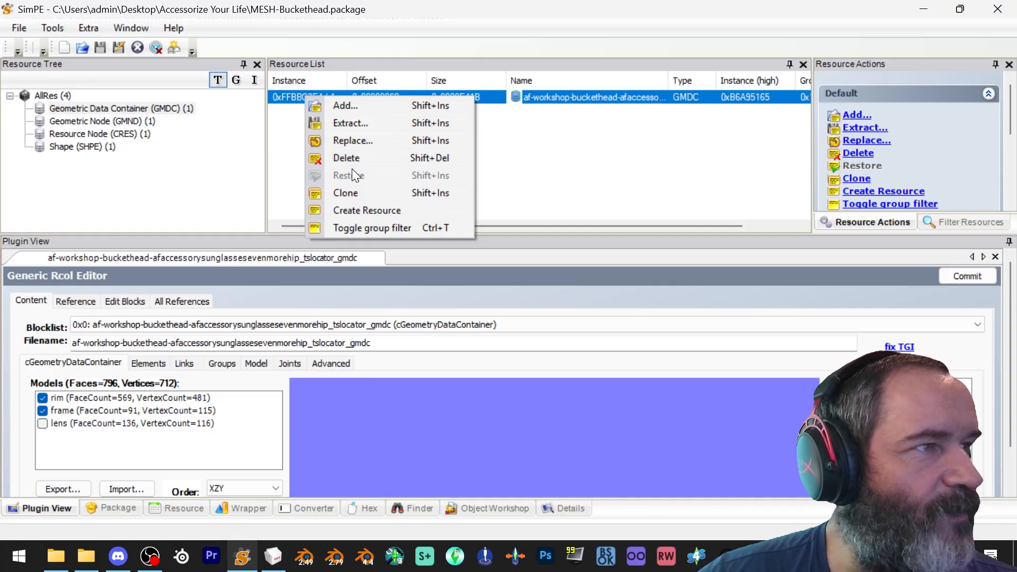
click(282, 95)
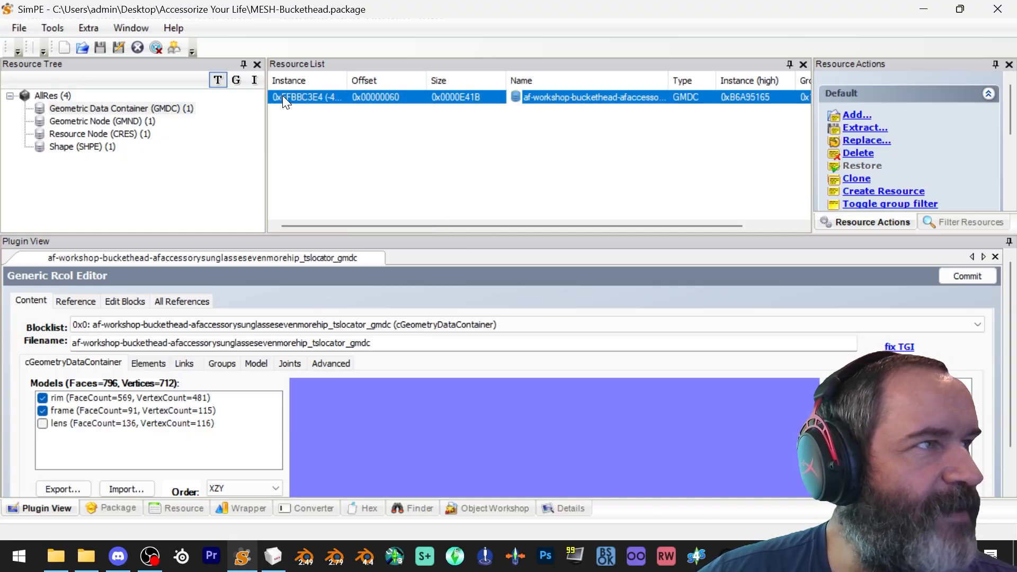
right_click(282, 95)
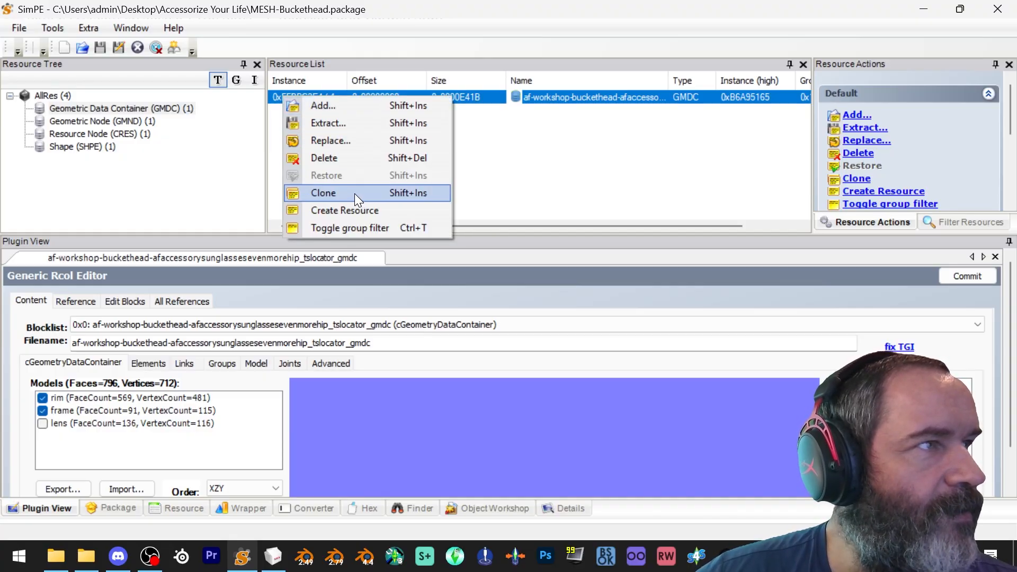
click(343, 123)
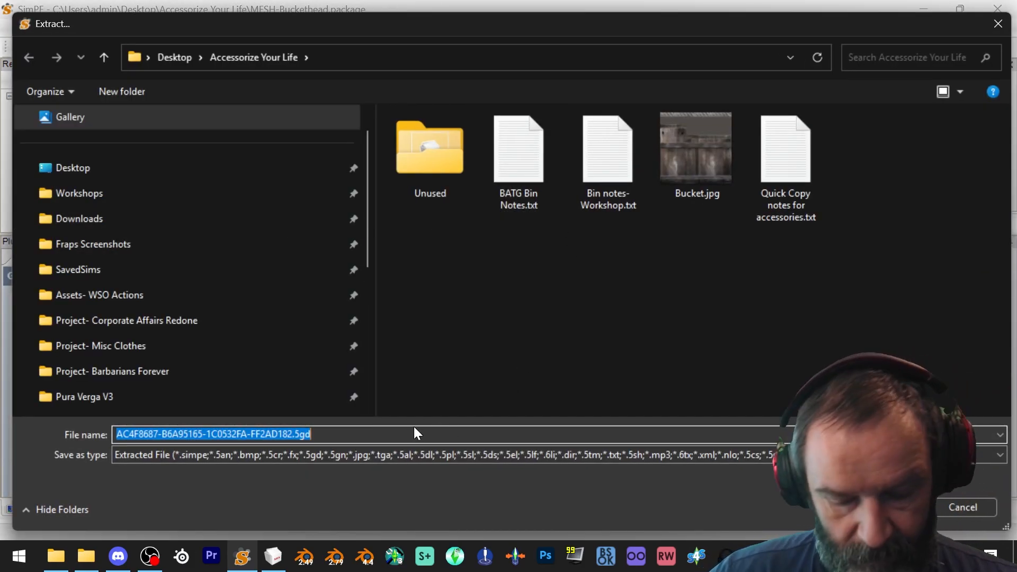
text(AF base)
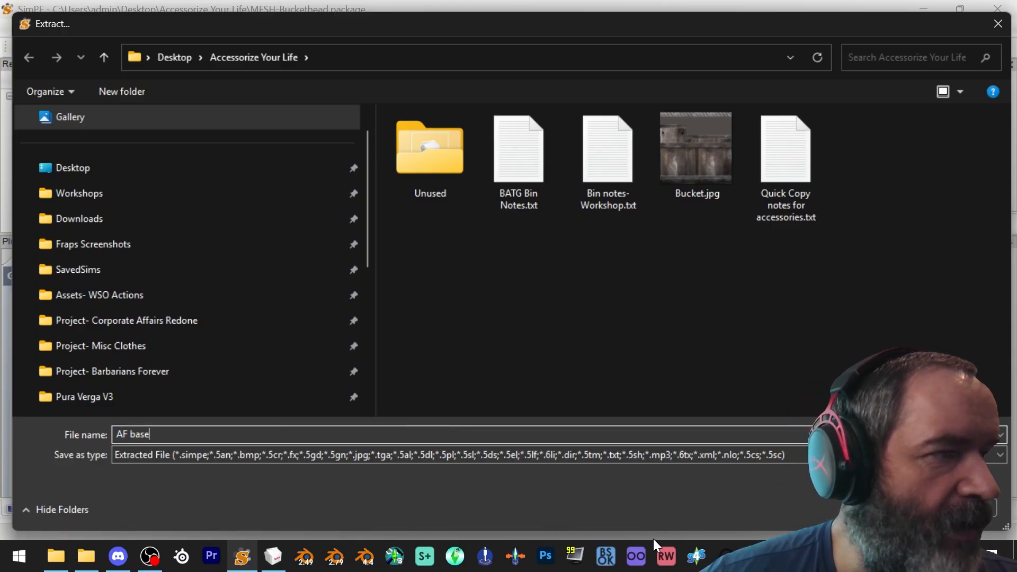
key(Return)
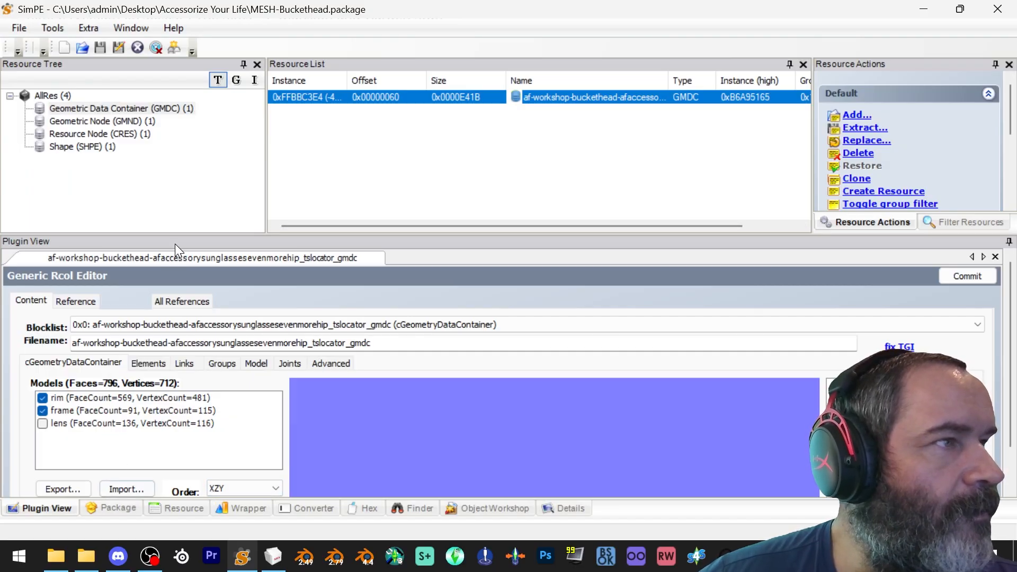
click(30, 28)
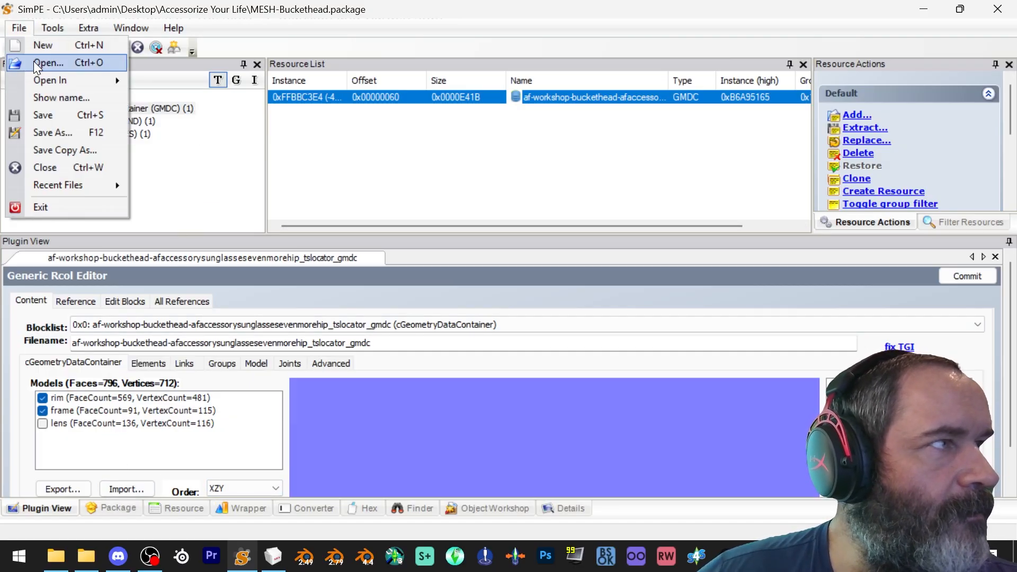
click(434, 20)
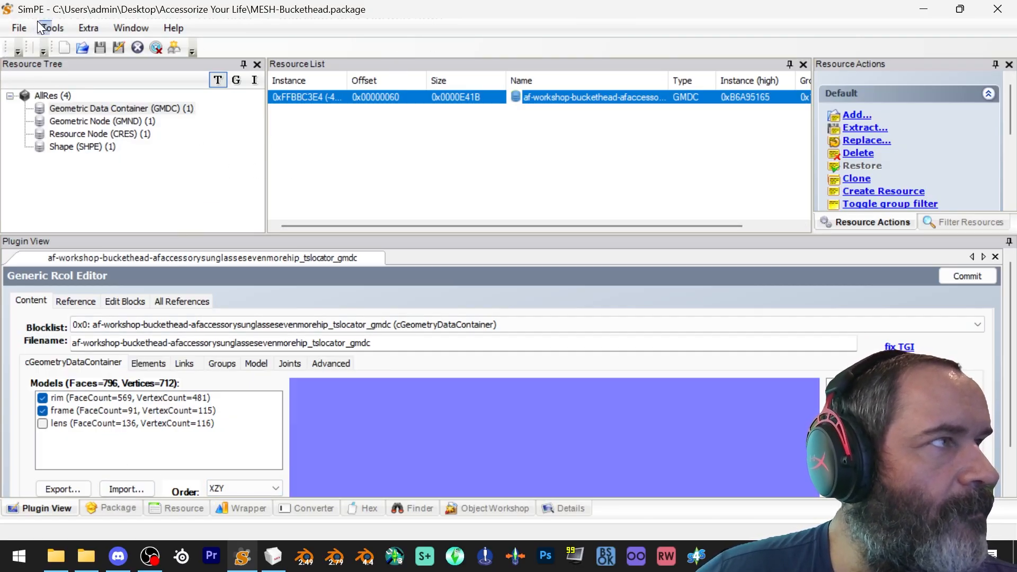
click(11, 25)
key(alt+Tab)
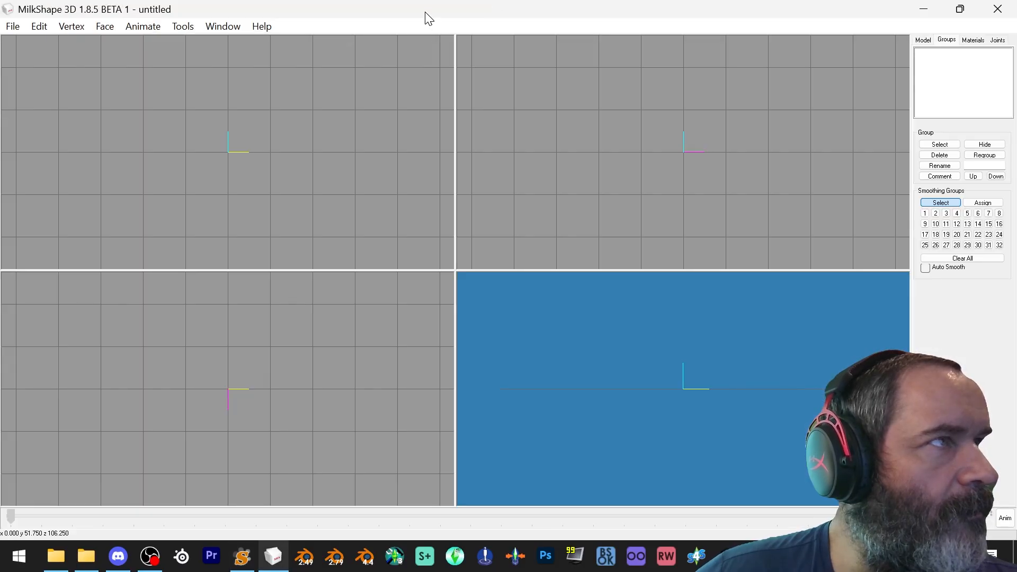
click(923, 9)
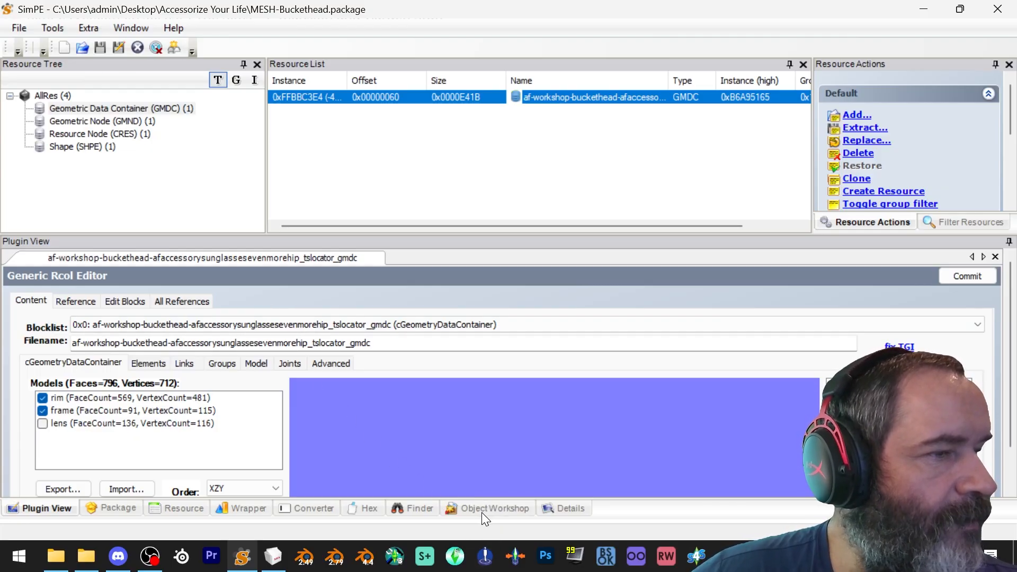
Start a new package and run the Body Mesh Tool extracting stage on 50487d4_WorkshopPlunger.package from SavedSims
click(20, 28)
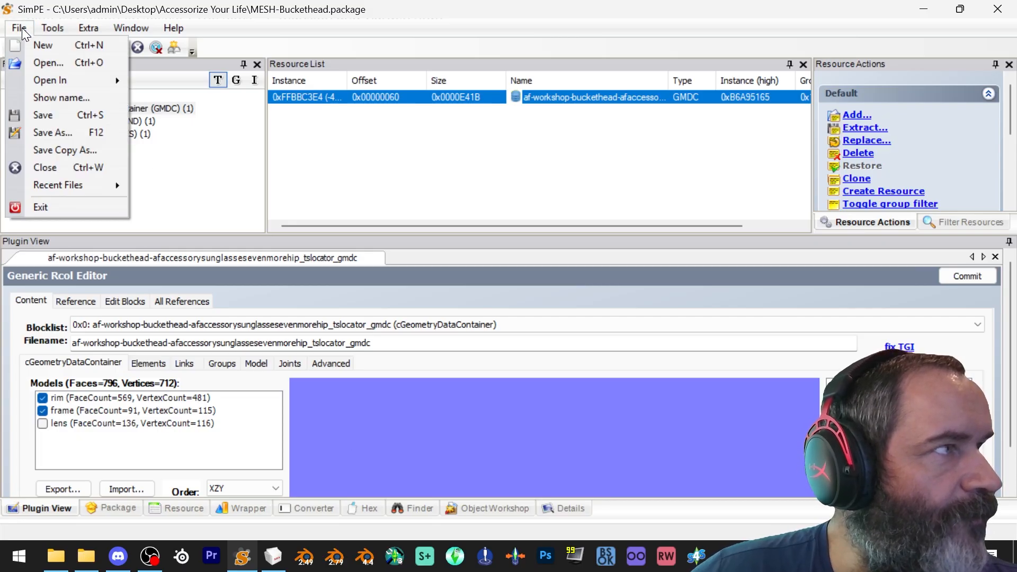
click(35, 59)
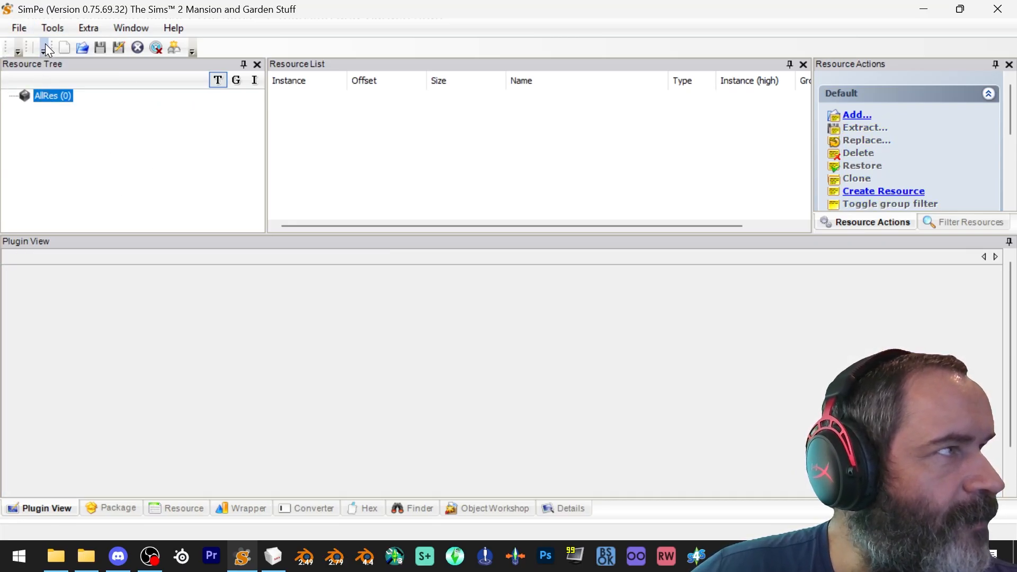
click(52, 28)
mouse_move(59, 62)
mouse_move(296, 64)
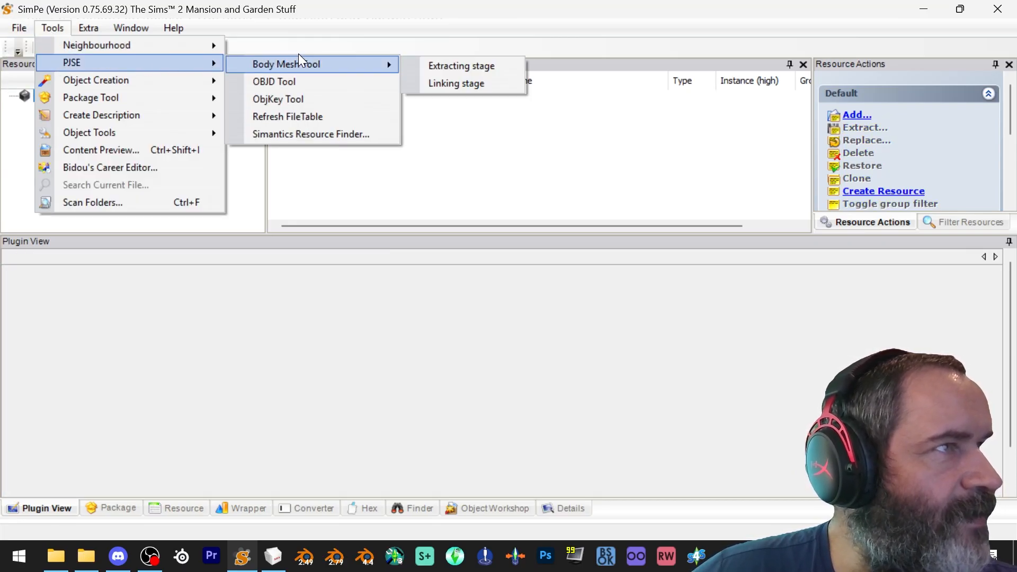
click(473, 65)
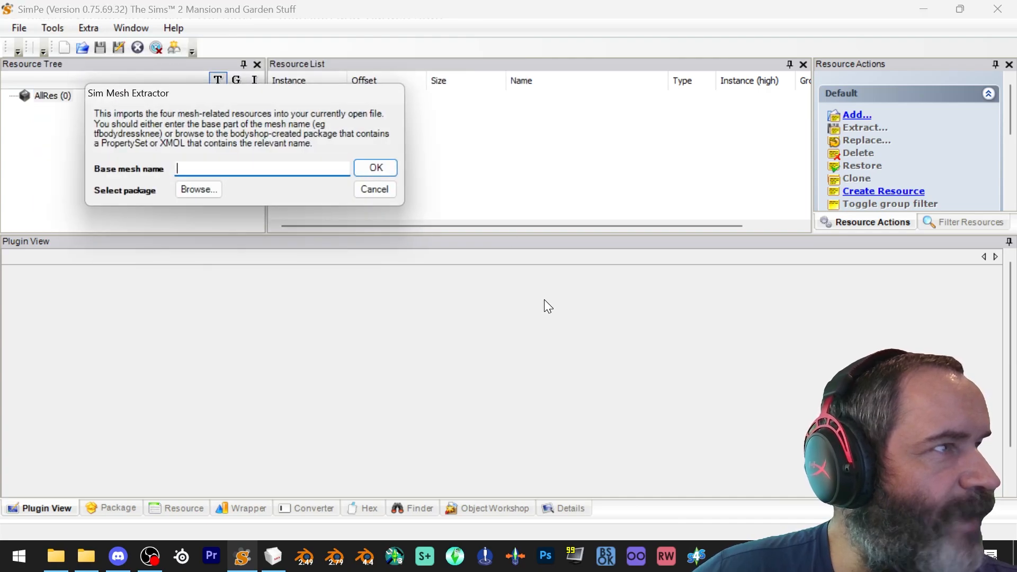
click(210, 191)
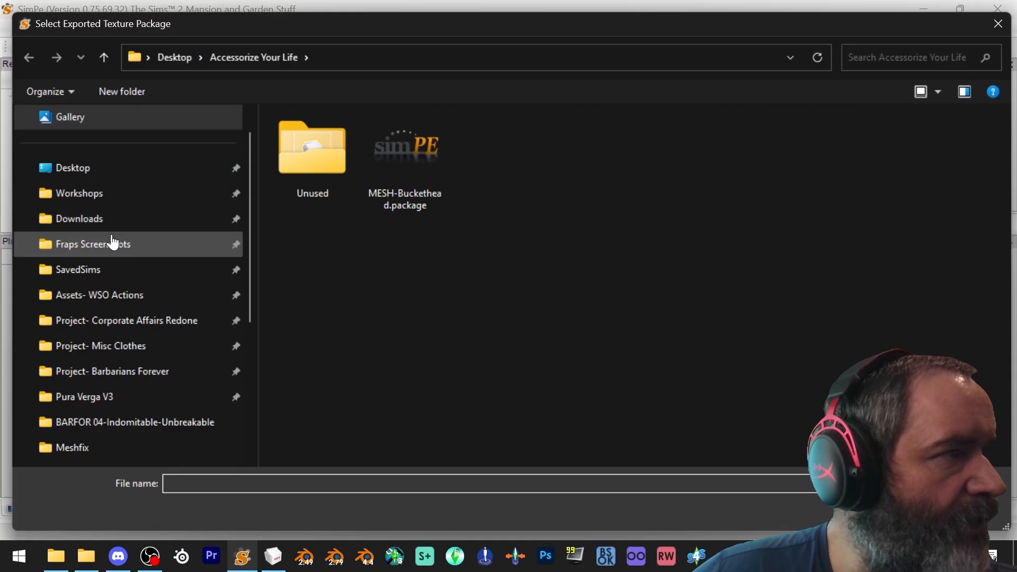
click(109, 269)
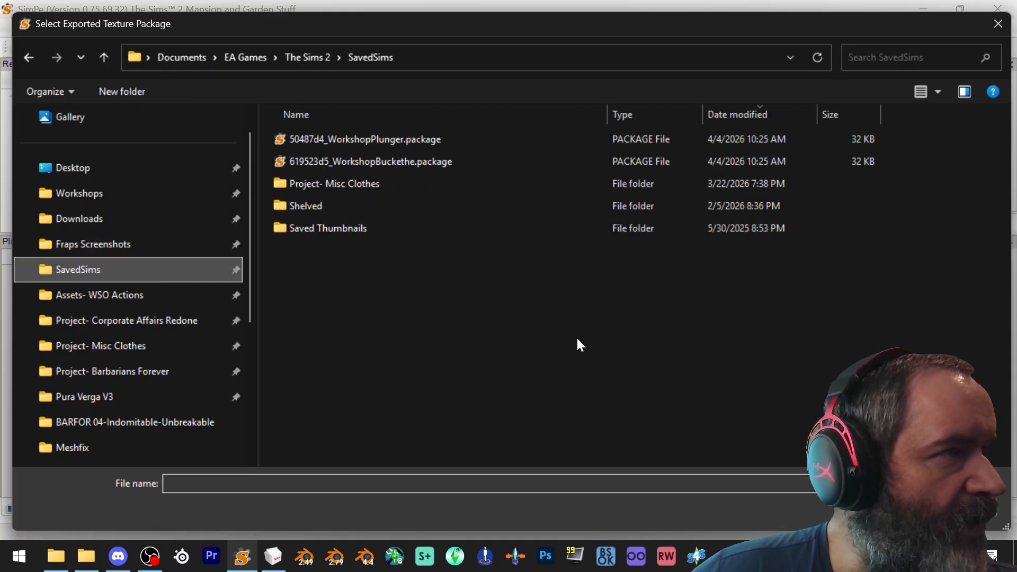
click(467, 141)
click(890, 508)
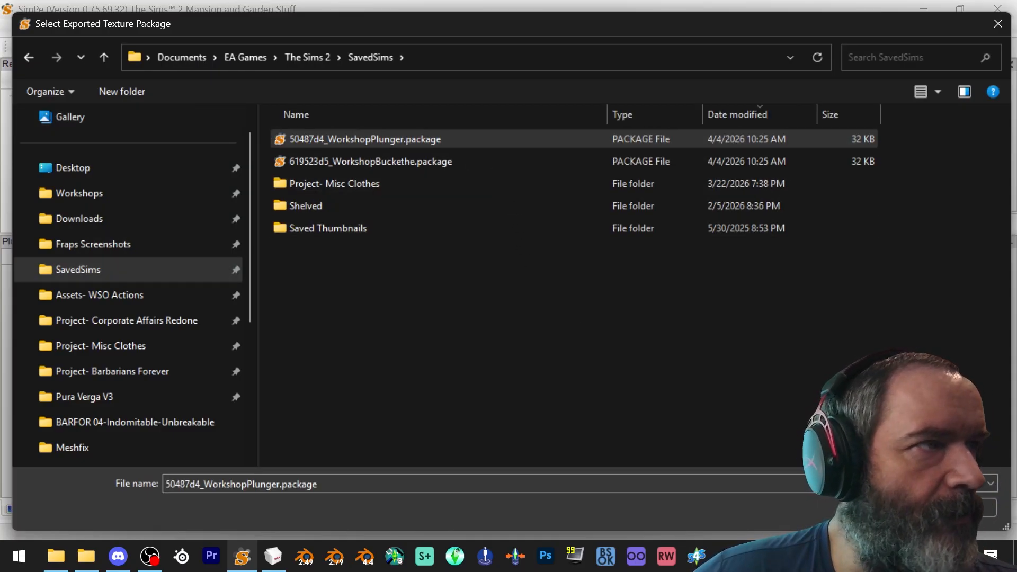
click(545, 329)
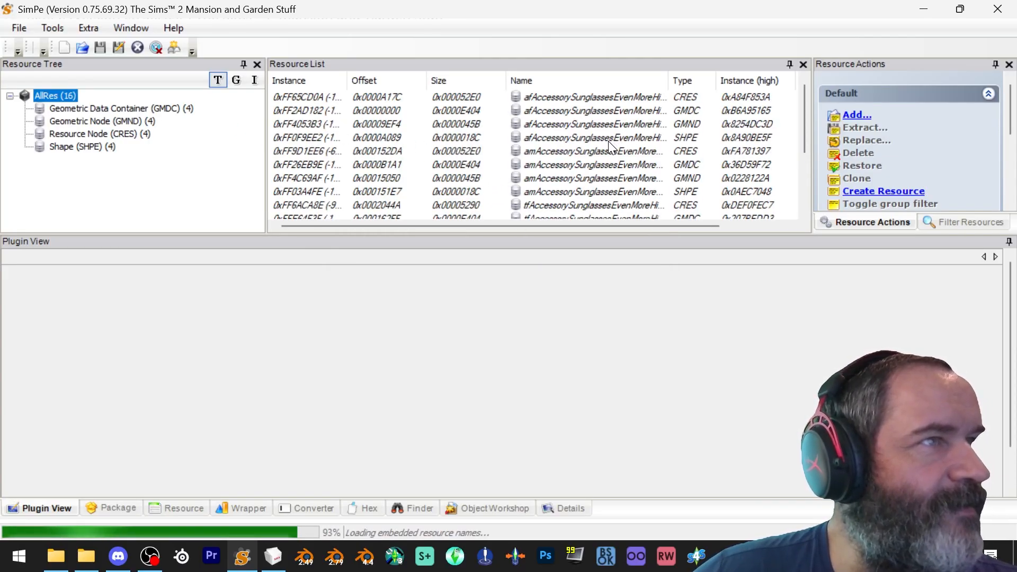
Select all the am, tf and tm sunglasses resources and delete them, keeping only the af resources
click(577, 154)
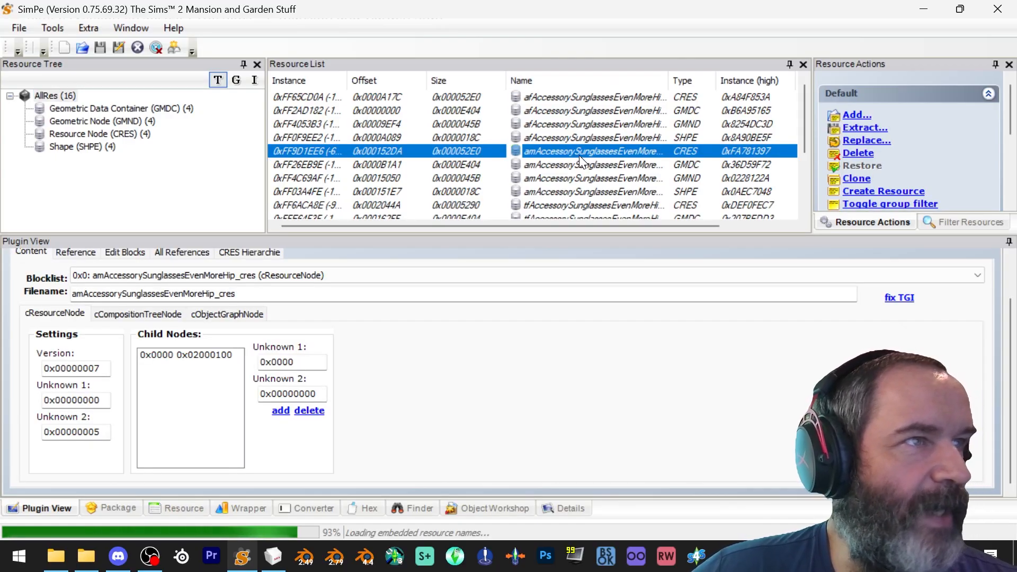
scroll(578, 157, down, 3)
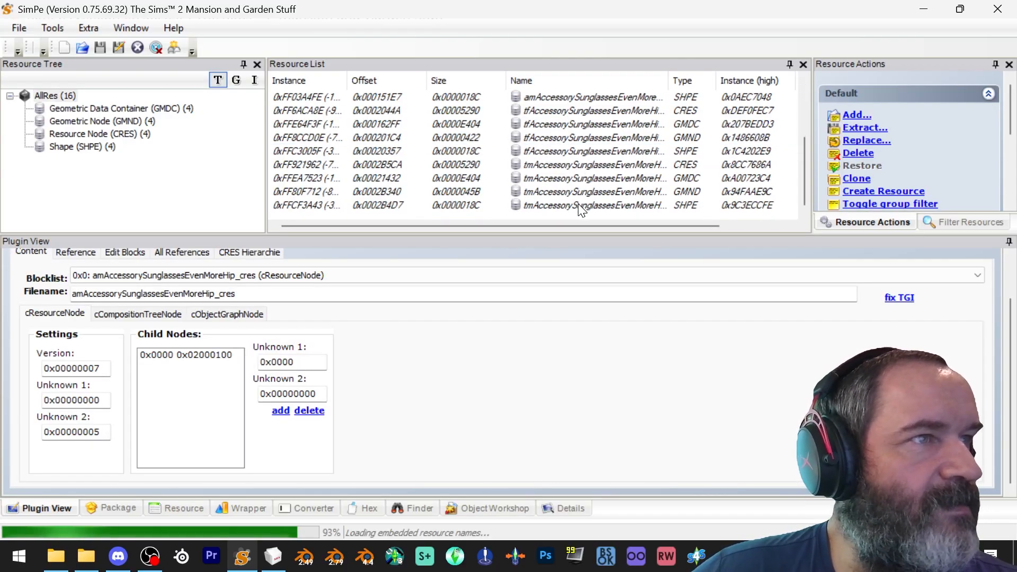
key(ctrl+a)
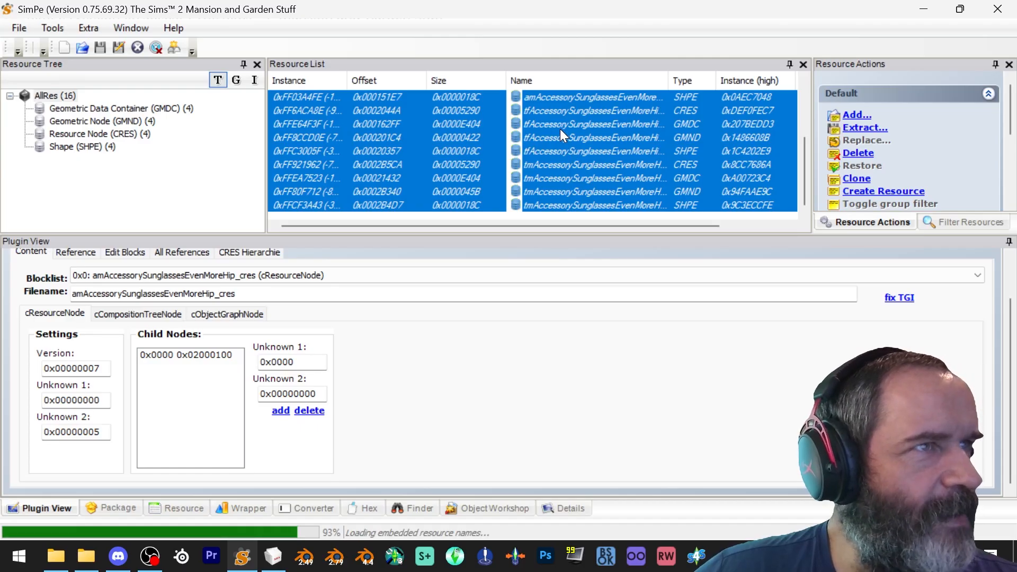
right_click(551, 125)
click(594, 186)
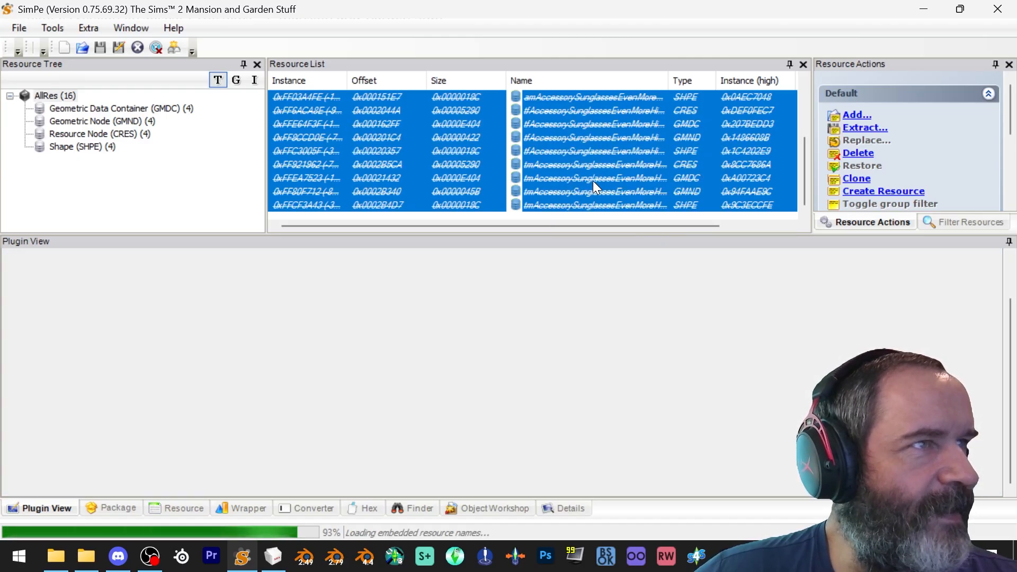
Save the package as MESH-Plunger in the Accessorize Your Life folder on the Desktop
click(17, 26)
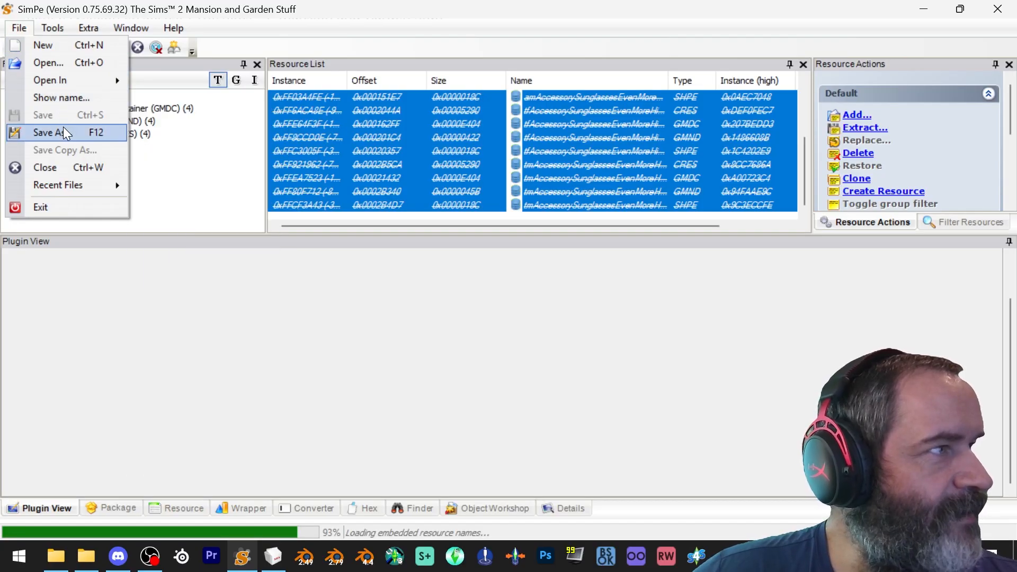
click(56, 132)
click(103, 174)
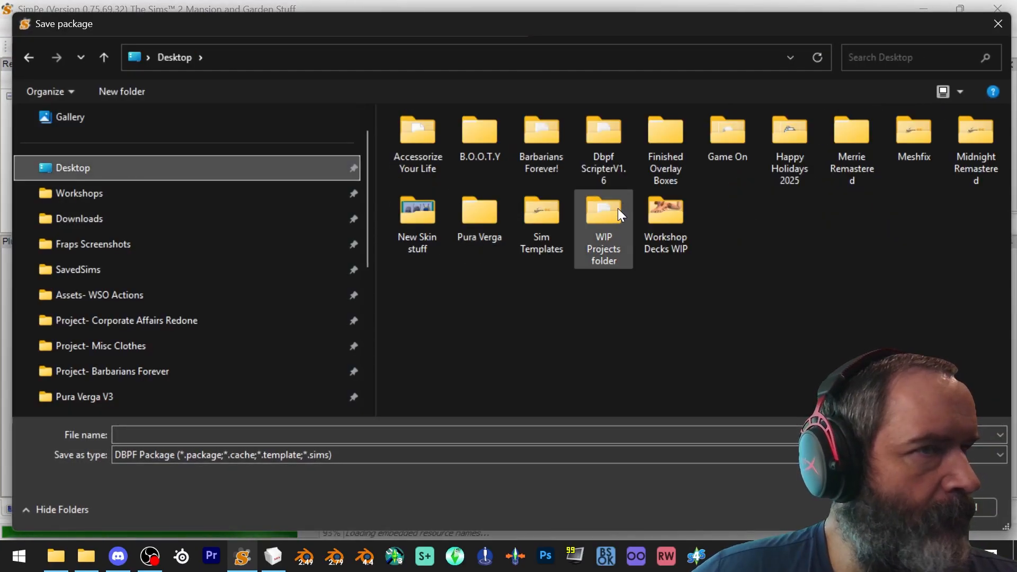
double_click(412, 128)
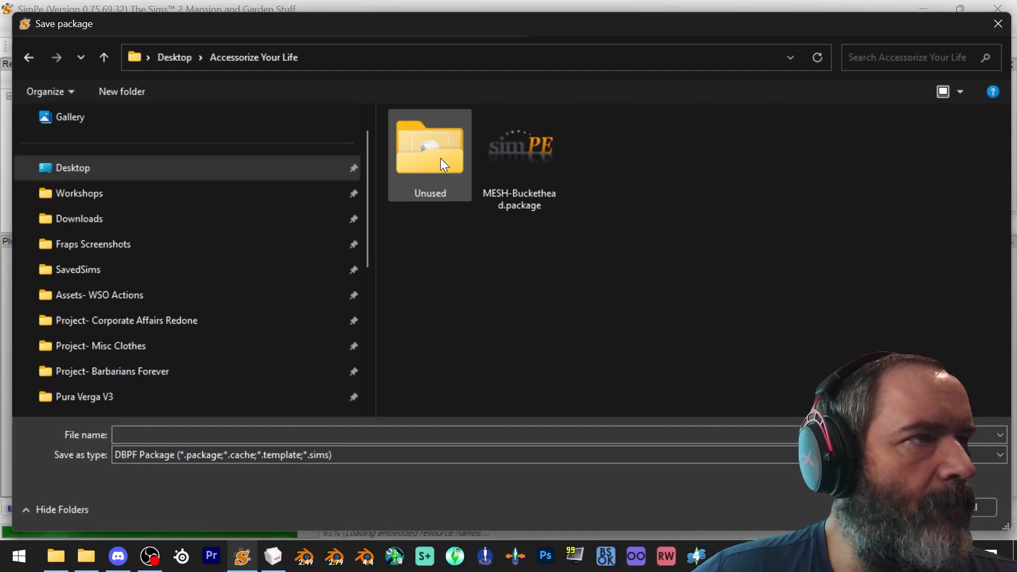
click(519, 164)
double_click(241, 428)
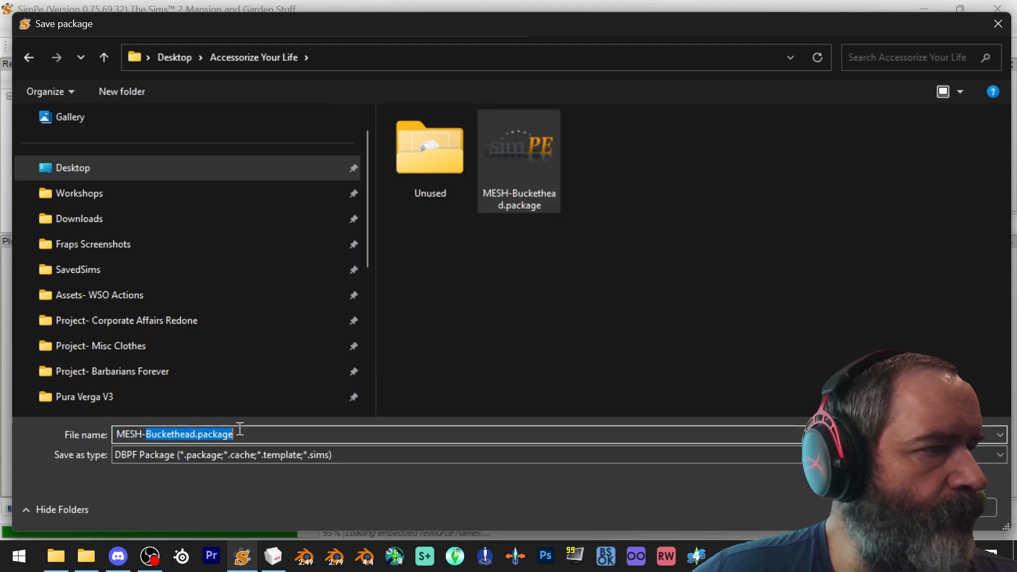
text(Plunger)
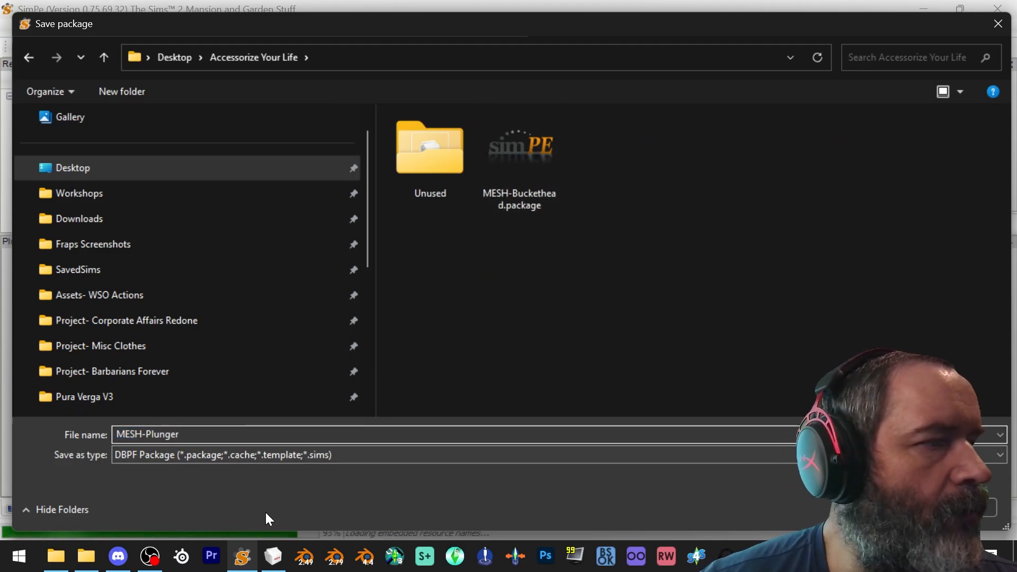
key(Return)
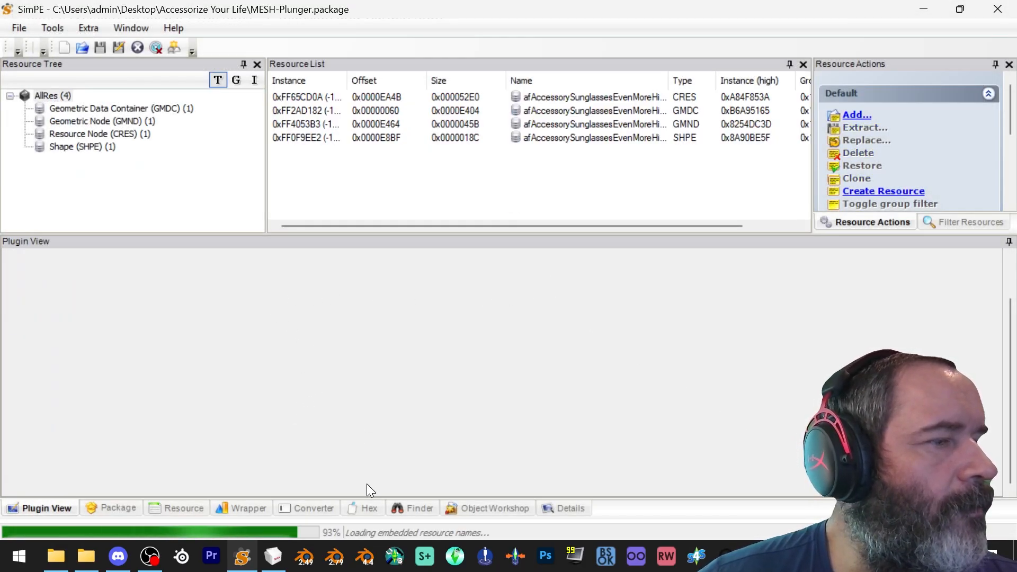
Run Fix Integrity on the package, setting the model name to af-workshop-plunger and updating all resource names
click(186, 109)
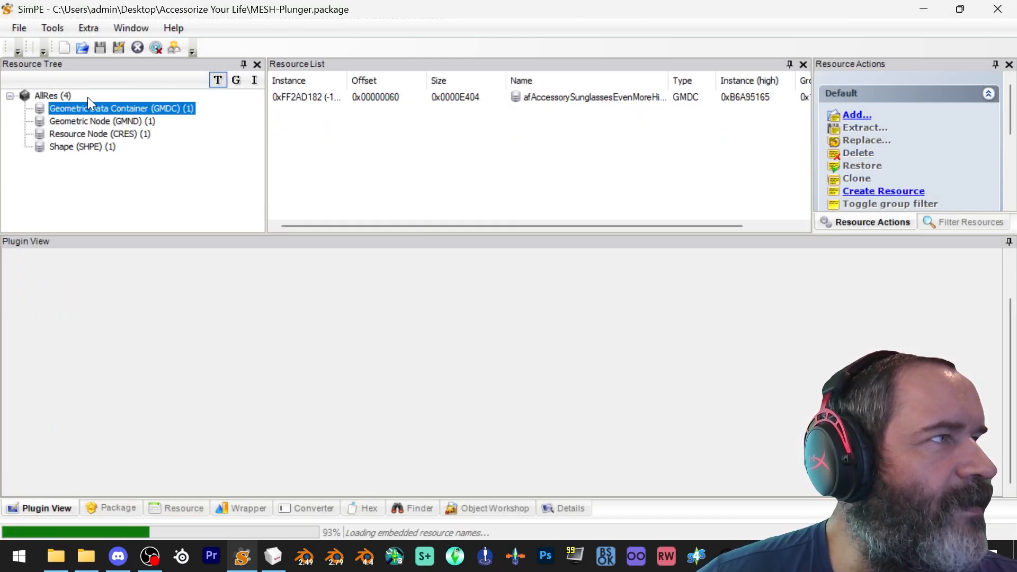
click(50, 26)
mouse_move(75, 66)
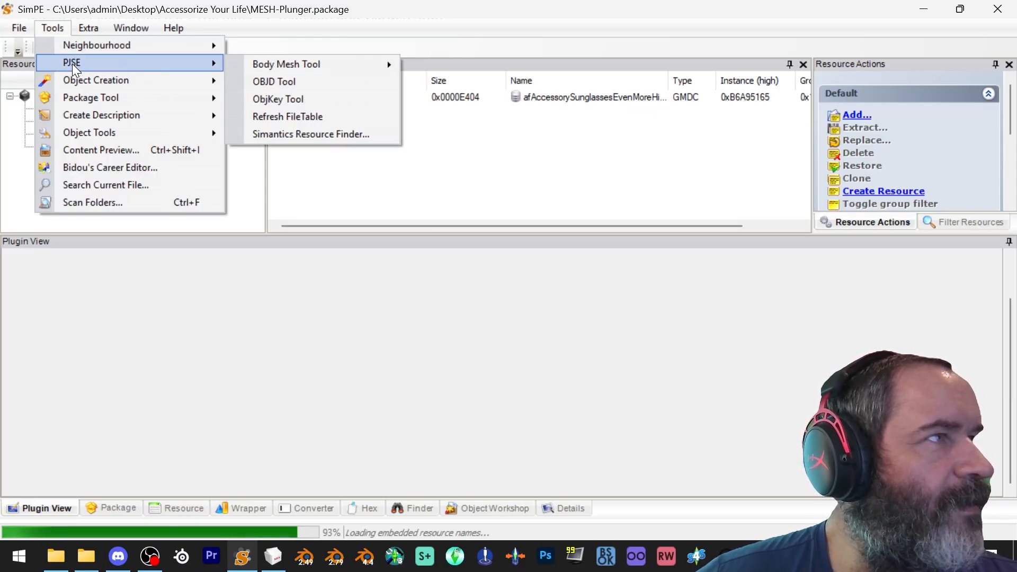
mouse_move(94, 137)
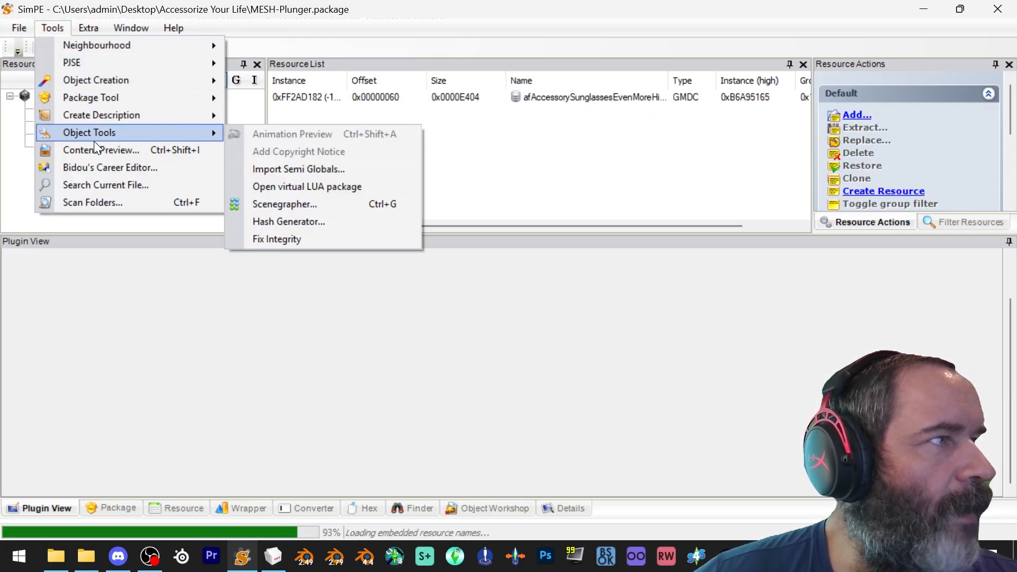
click(287, 239)
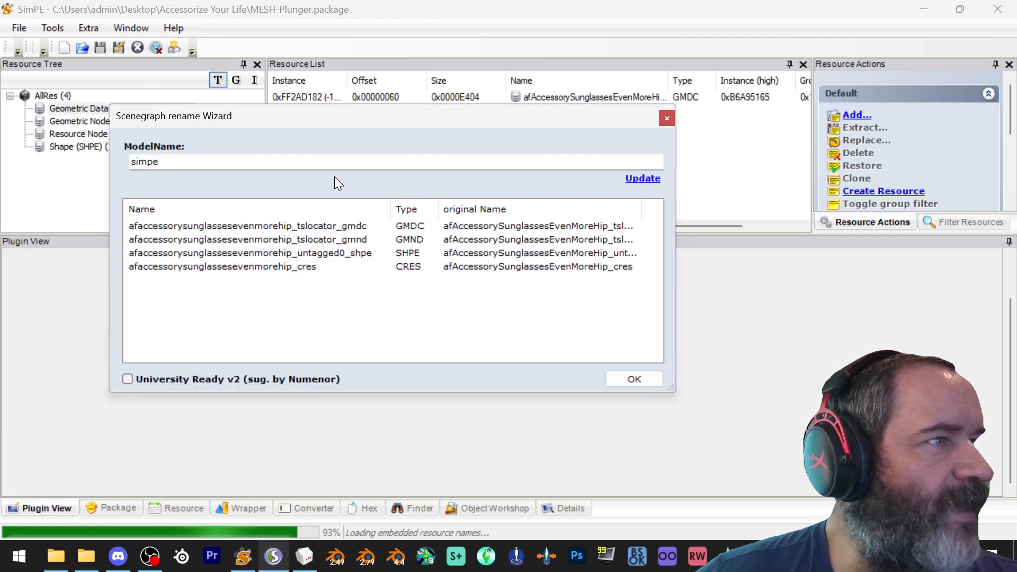
double_click(279, 166)
text(a)
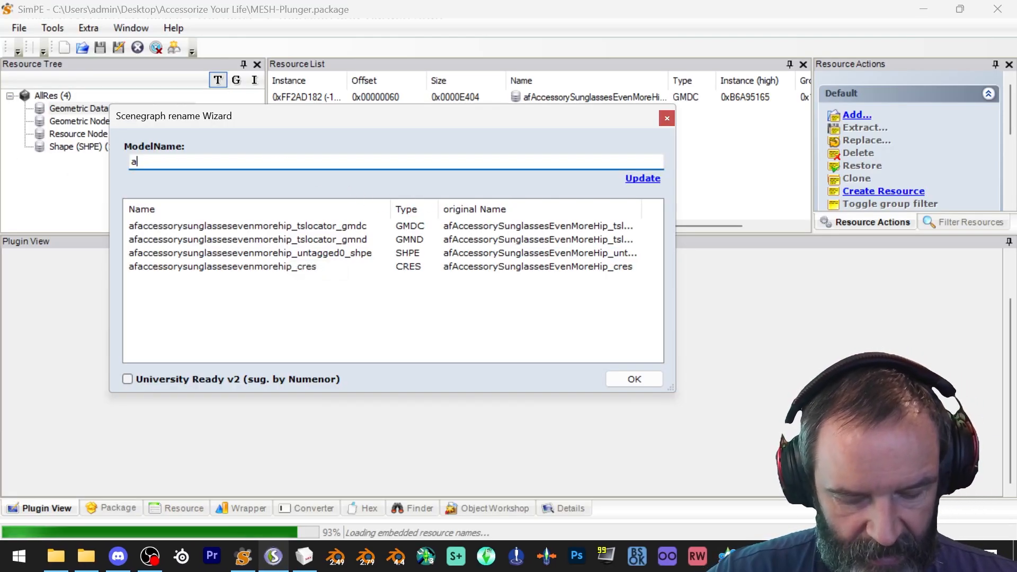
text(f-wo)
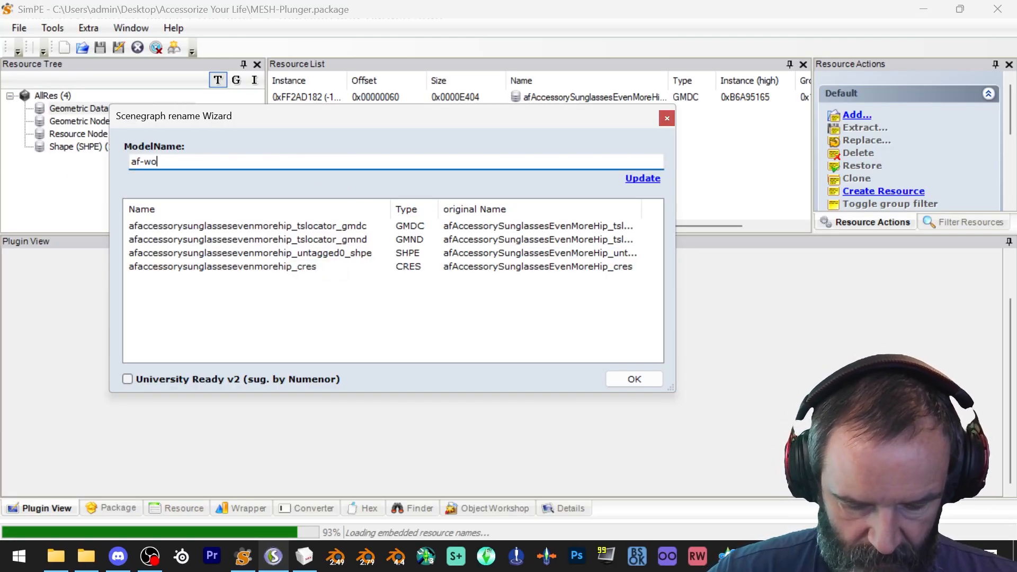
text(rkshopPlung)
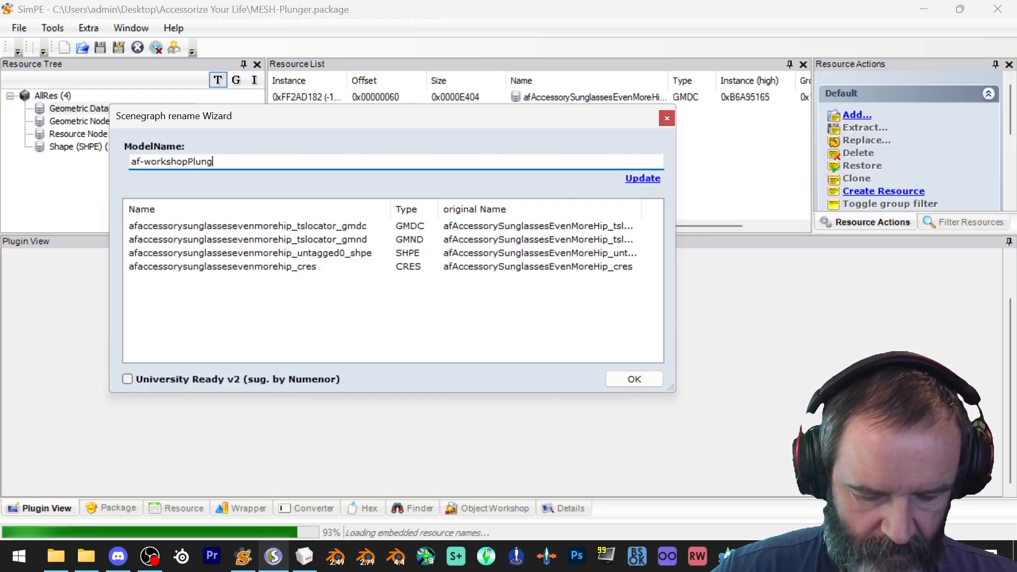
text(er)
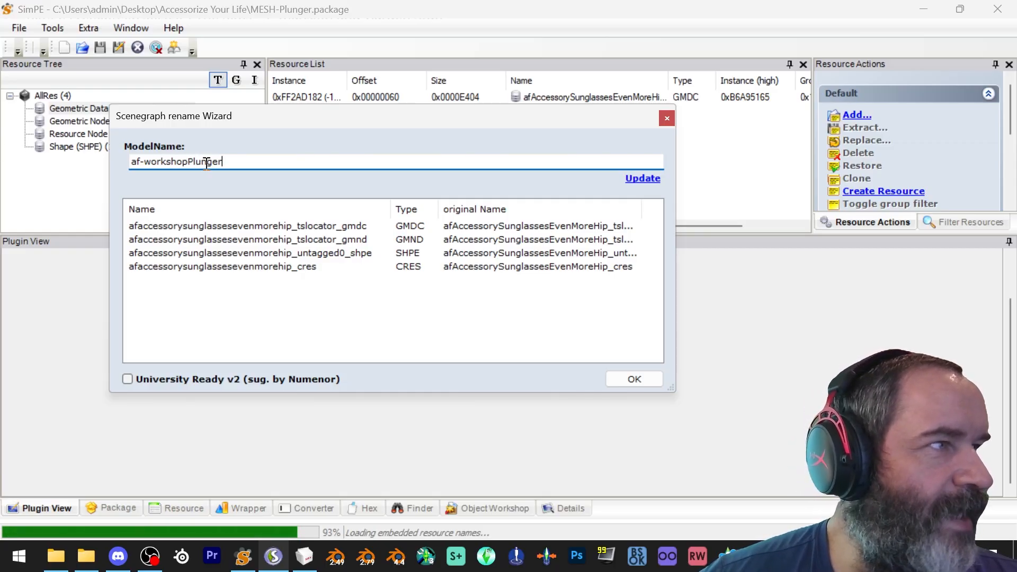
click(189, 161)
text(-)
key(Delete)
text(p)
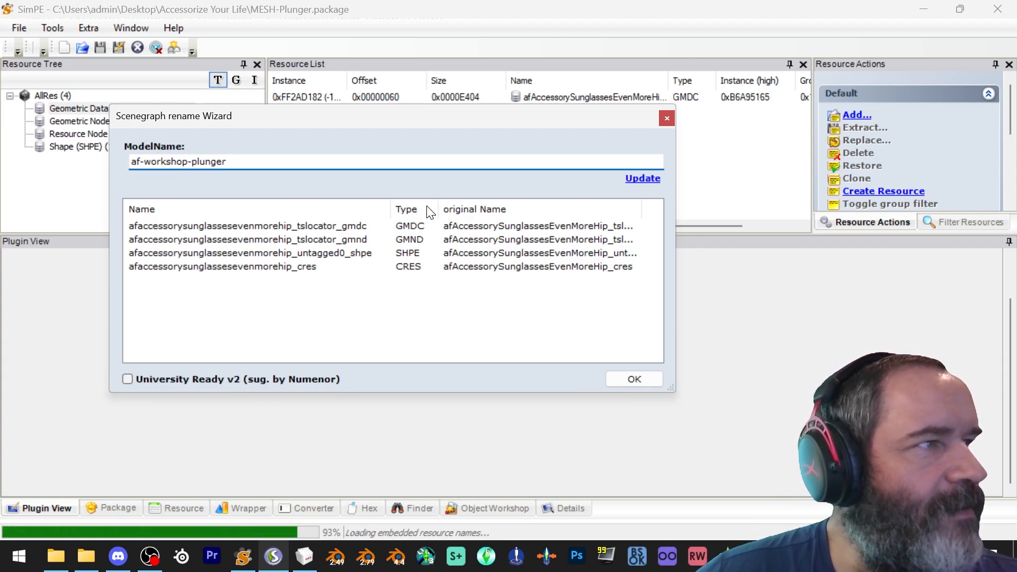
click(652, 180)
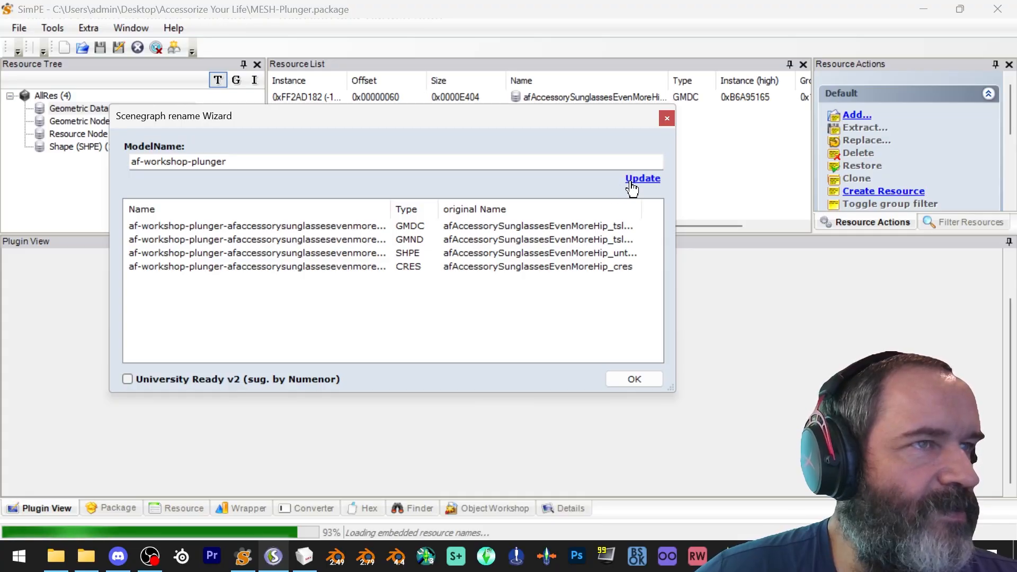
click(634, 379)
Save the MESH-Plunger package and close SimPE
click(444, 371)
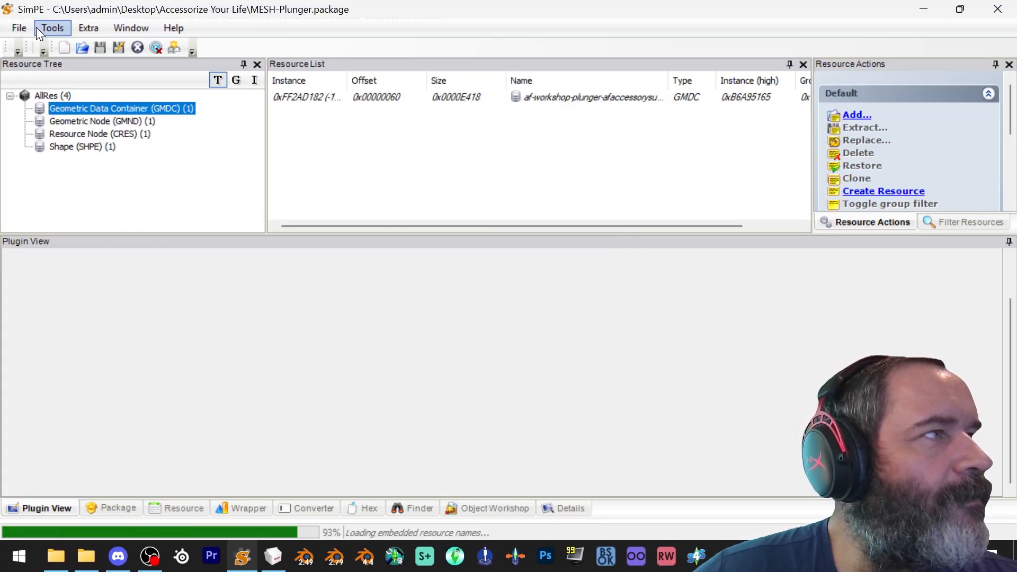
click(21, 29)
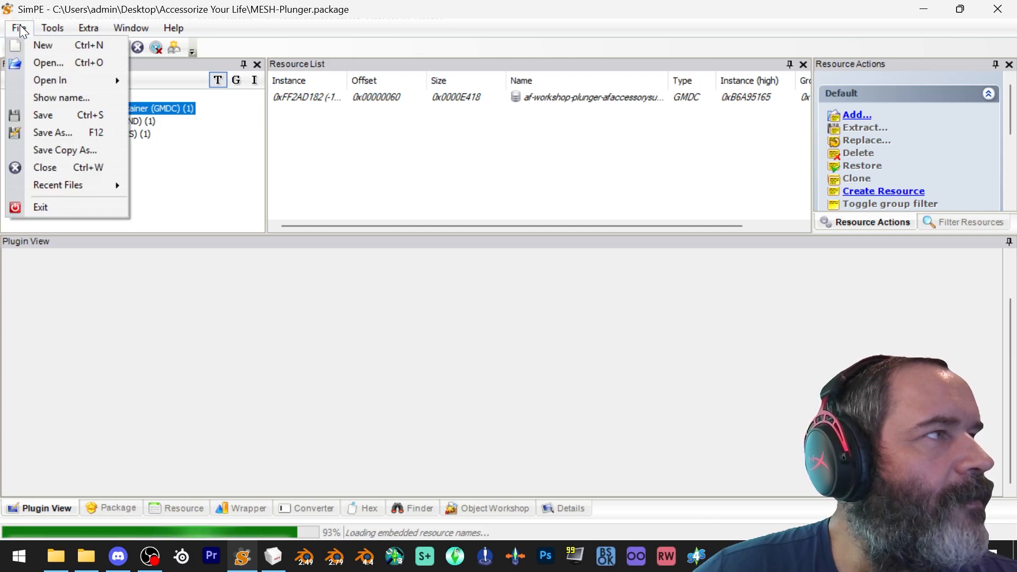
click(50, 118)
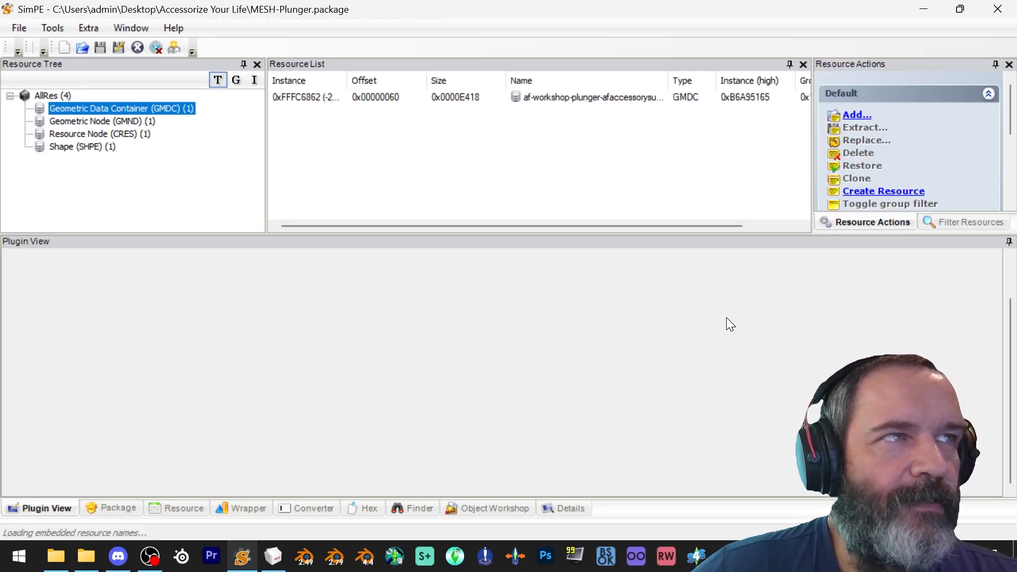
click(998, 12)
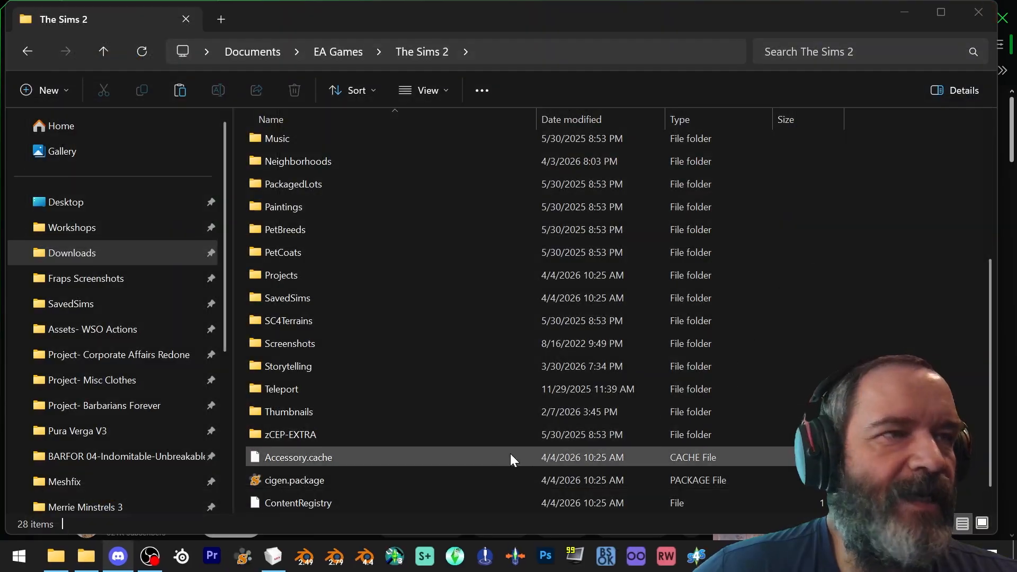
Switch to MilkShape and import AF base.5gd from the Accessorize Your Life folder with Sims2 UniMesh Import V4.09
click(273, 556)
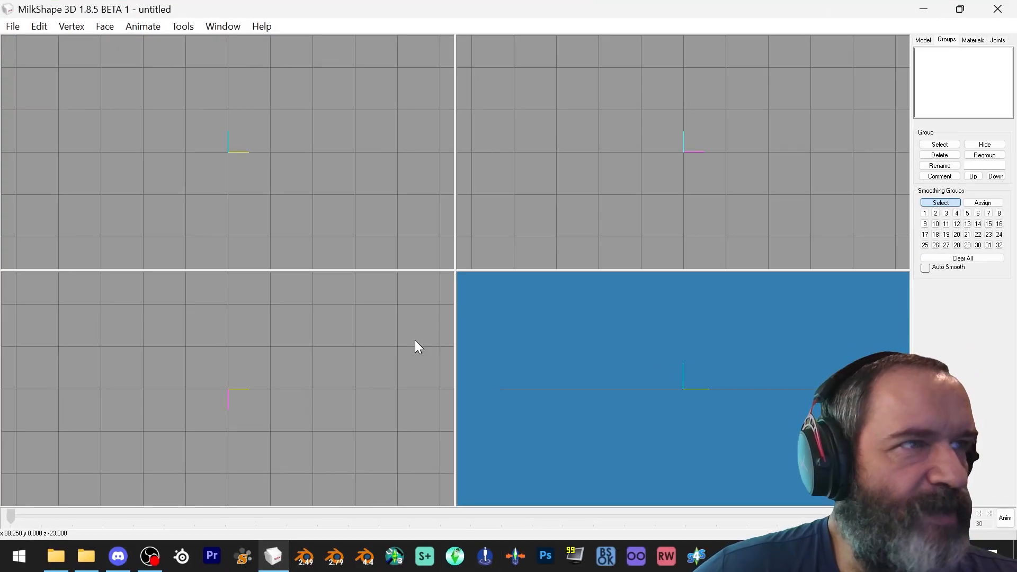
click(16, 27)
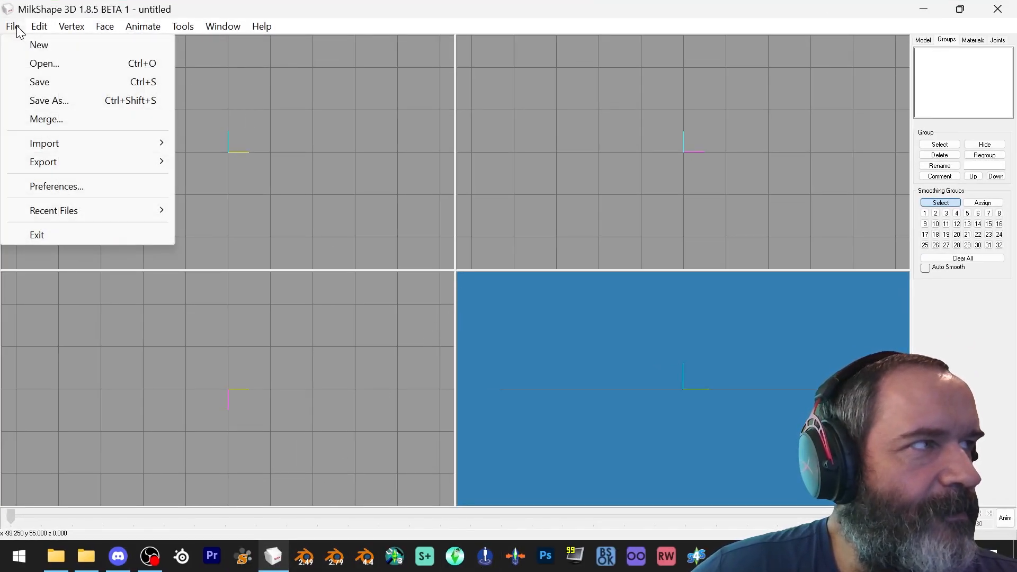
mouse_move(51, 146)
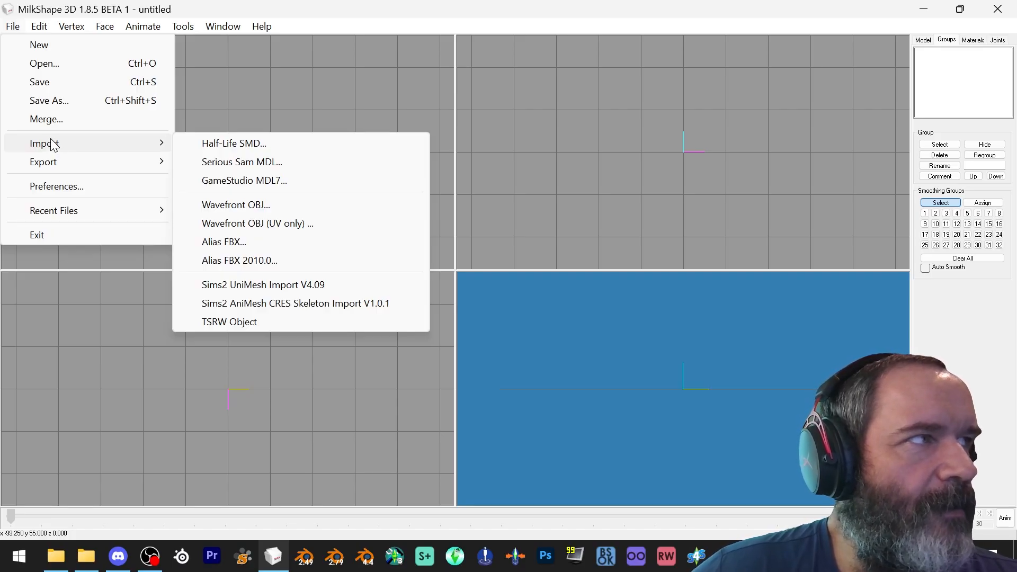
click(11, 27)
click(12, 27)
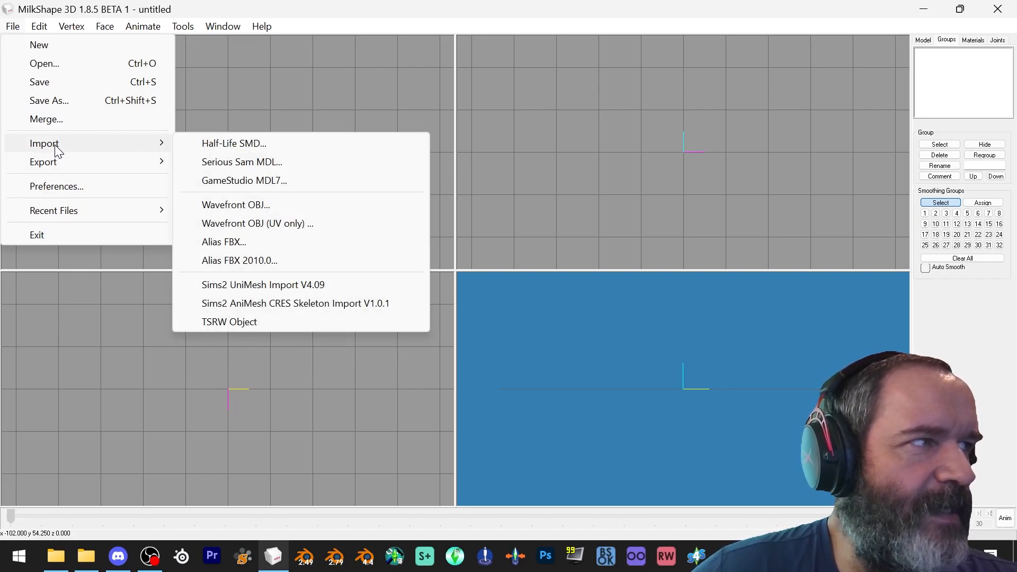
click(11, 26)
click(11, 26)
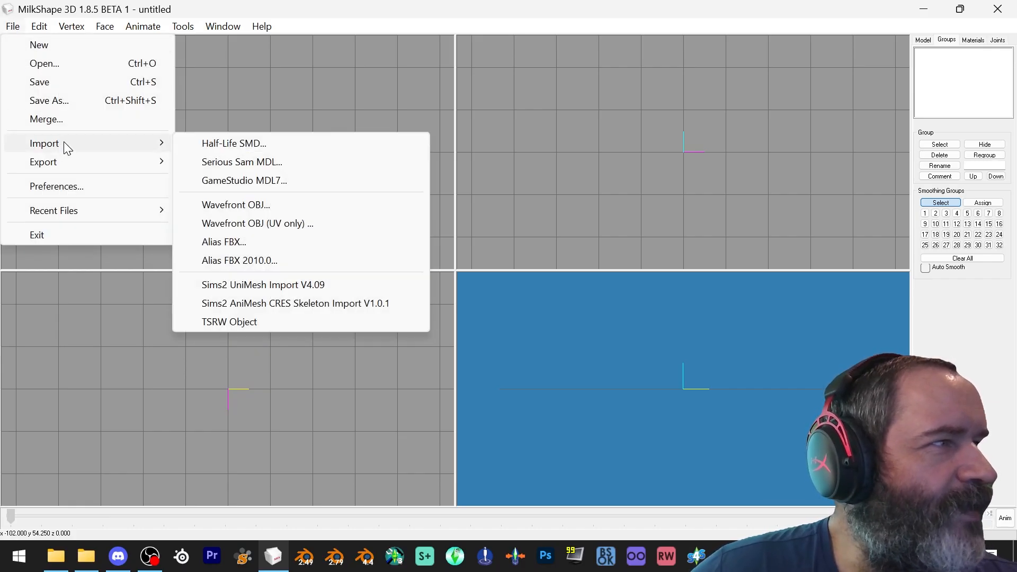
click(11, 26)
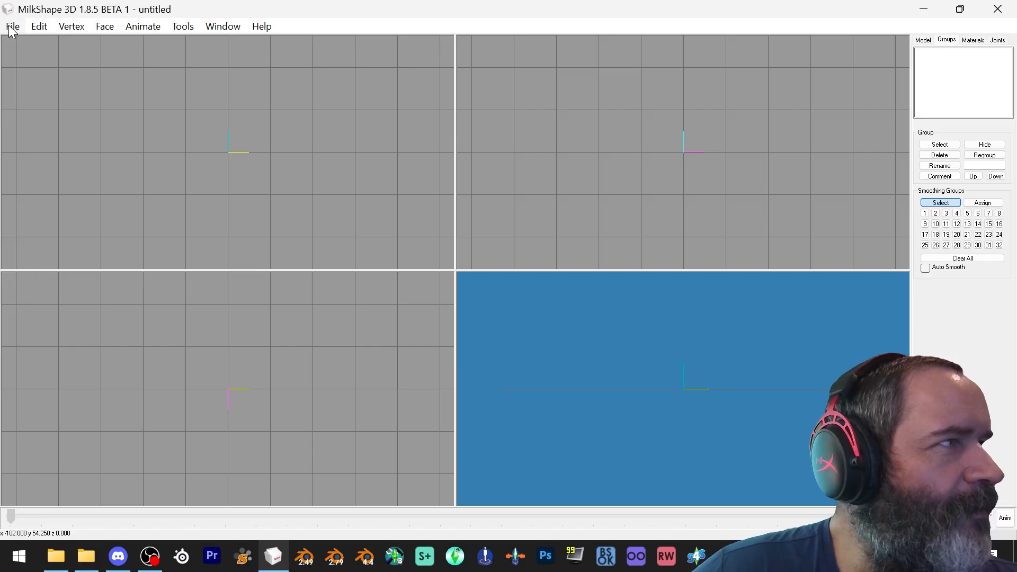
click(13, 26)
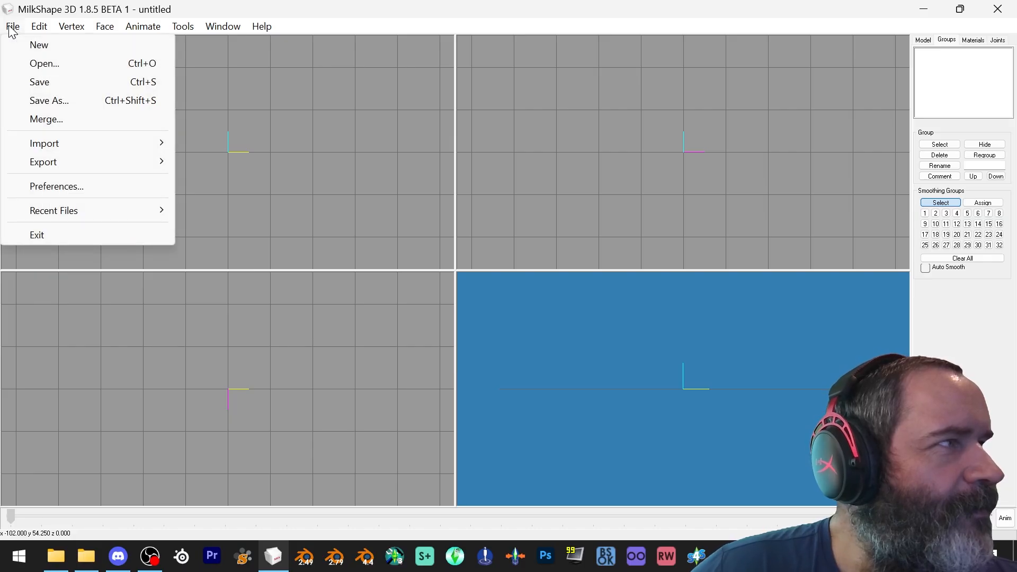
mouse_move(43, 161)
mouse_move(55, 143)
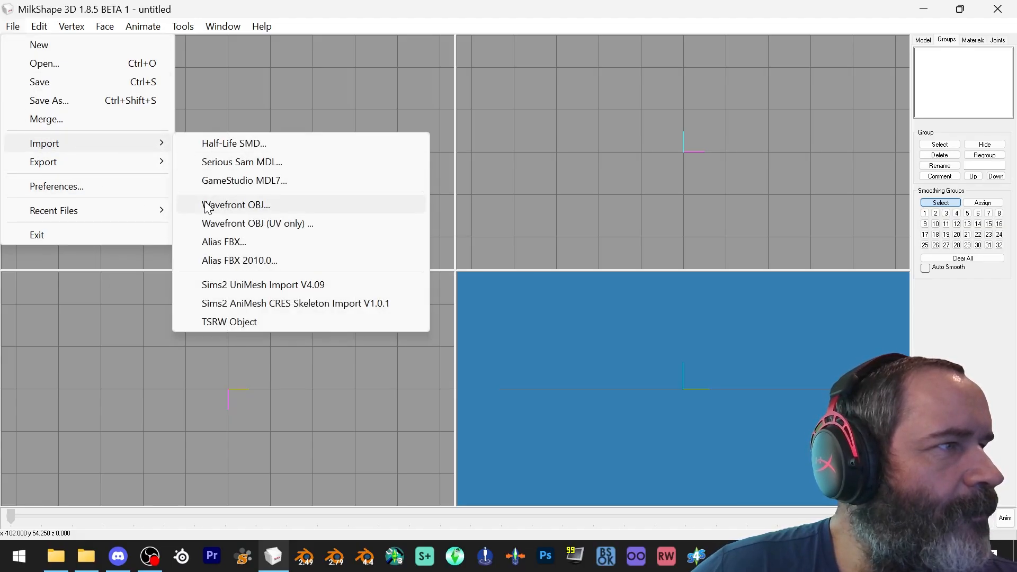
click(259, 286)
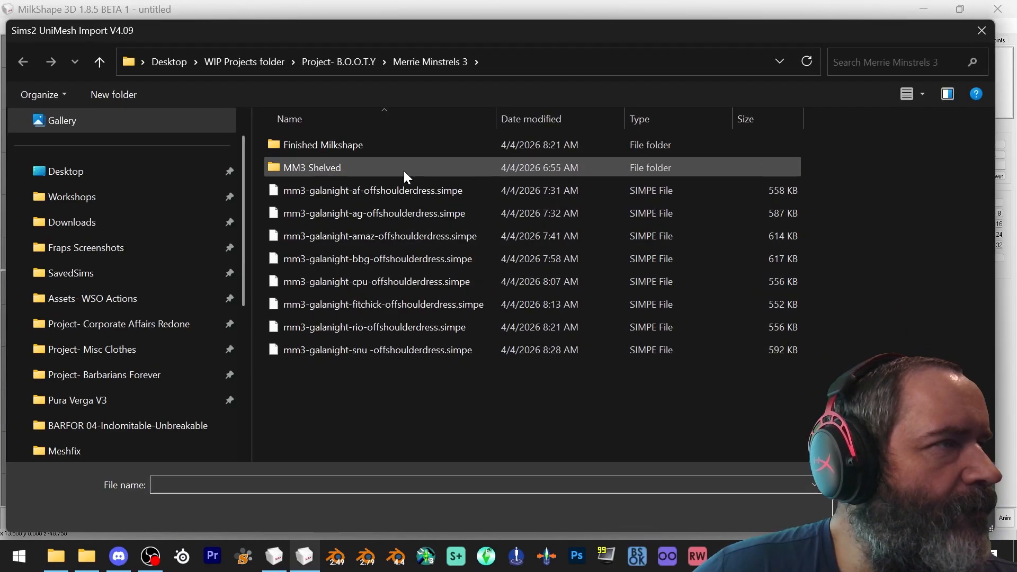
click(147, 172)
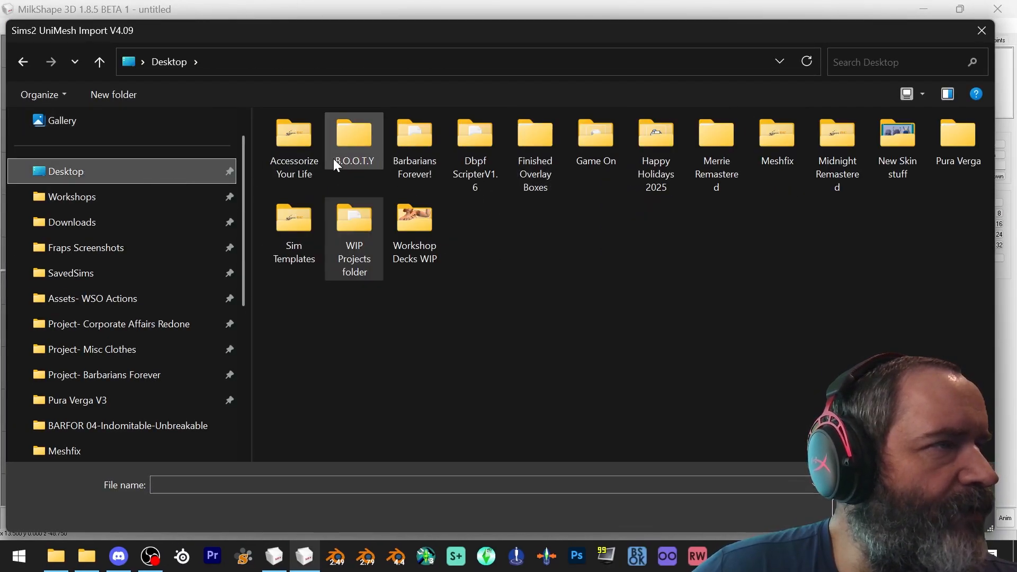
double_click(309, 152)
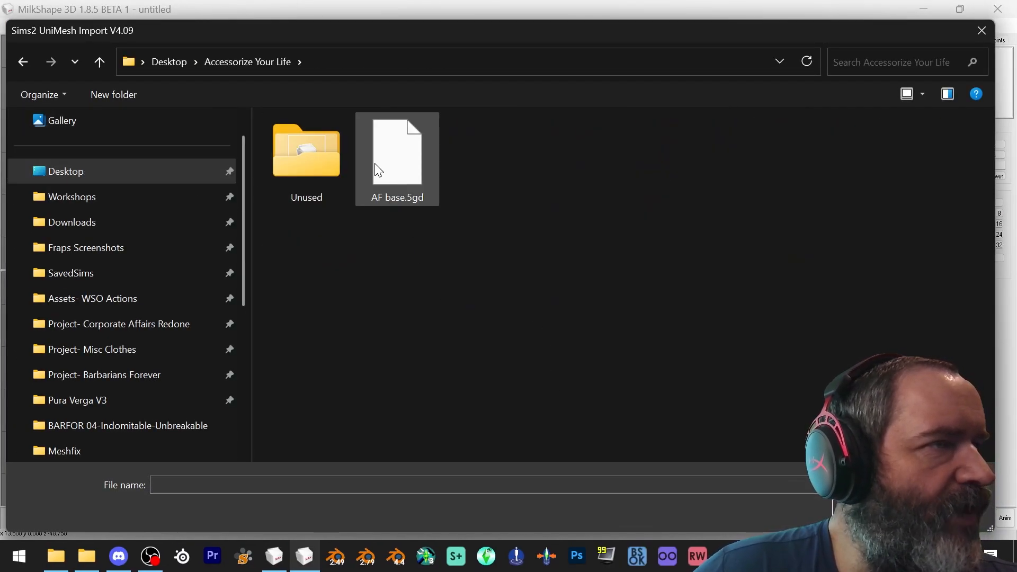
double_click(391, 175)
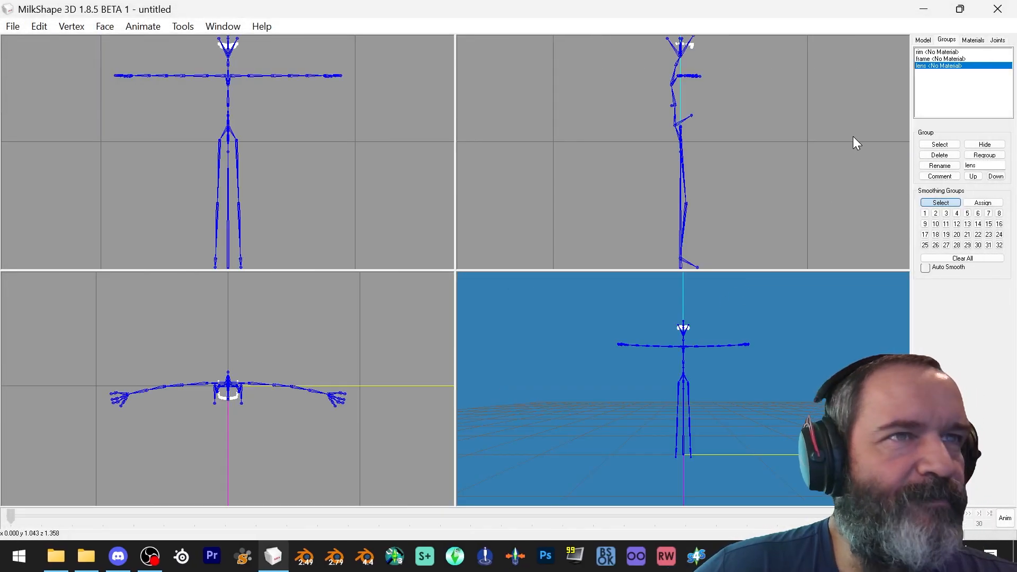
Delete the rim, frame and lens mesh groups, leaving only the skeleton
drag(795, 341, 834, 380)
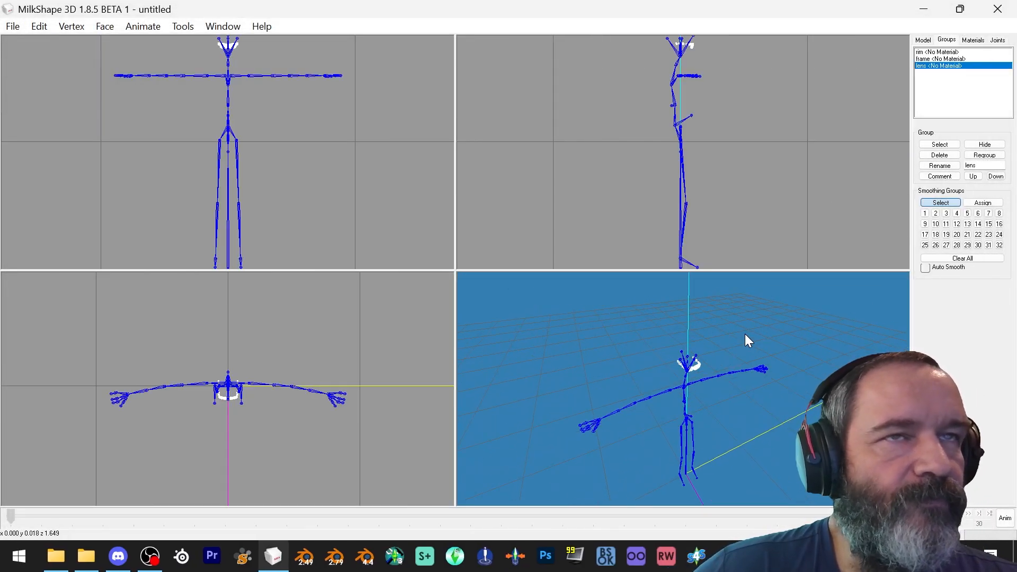
click(941, 145)
click(941, 155)
click(941, 155)
click(941, 155)
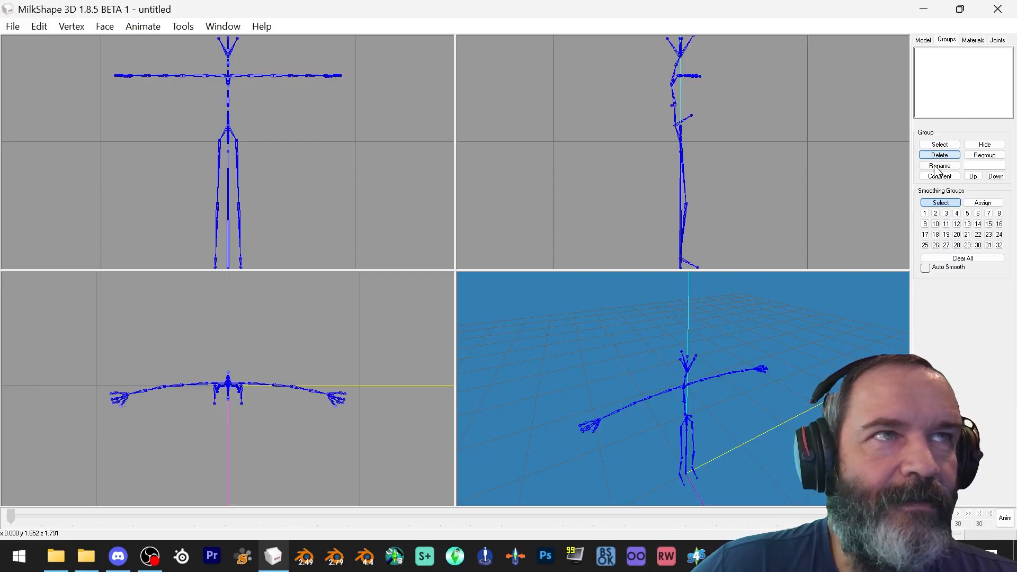
Import the AF Helmet Mannequin Wavefront OBJ from the Accessorize Your Life folder
click(13, 26)
mouse_move(43, 151)
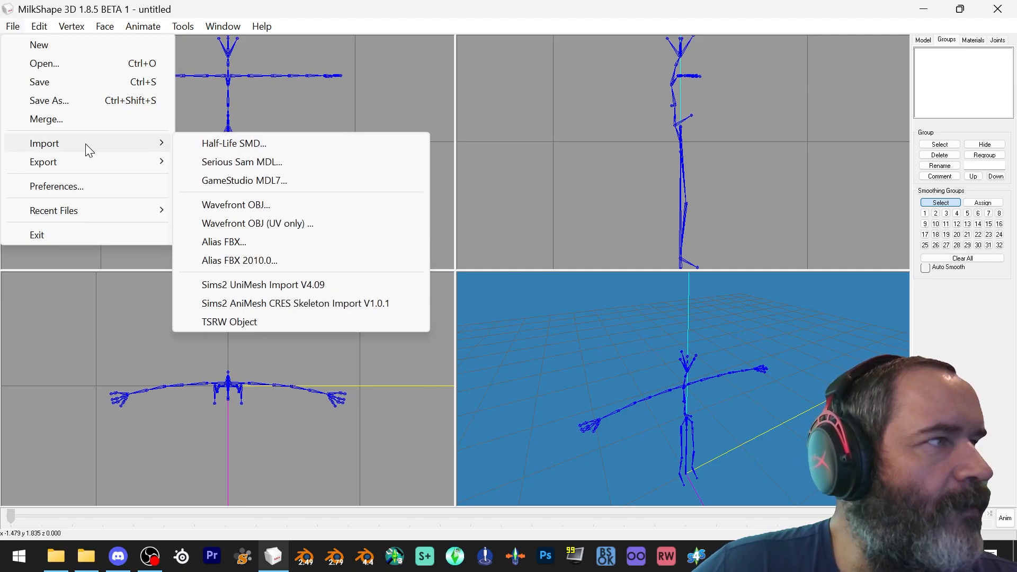
click(234, 205)
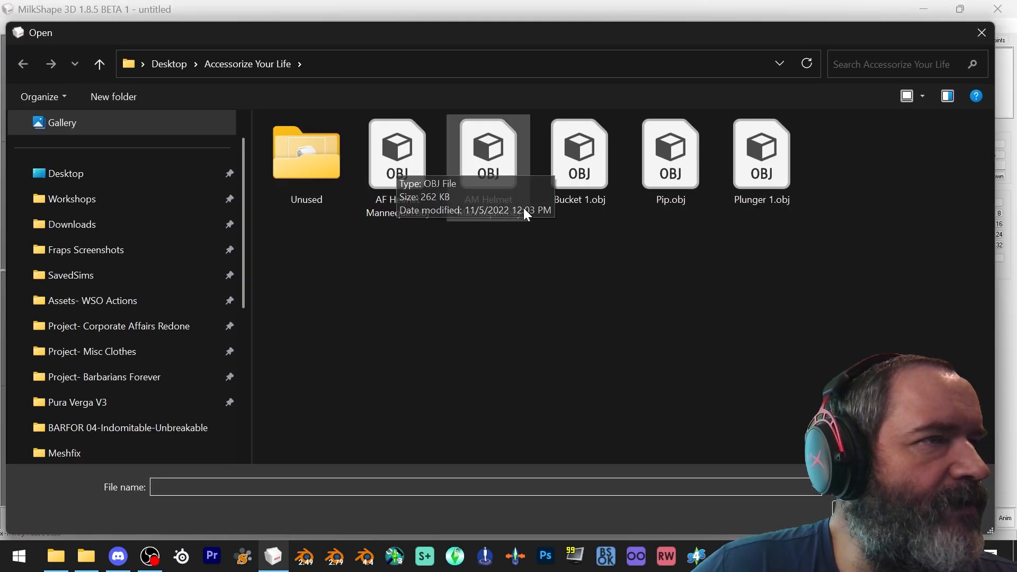
double_click(414, 151)
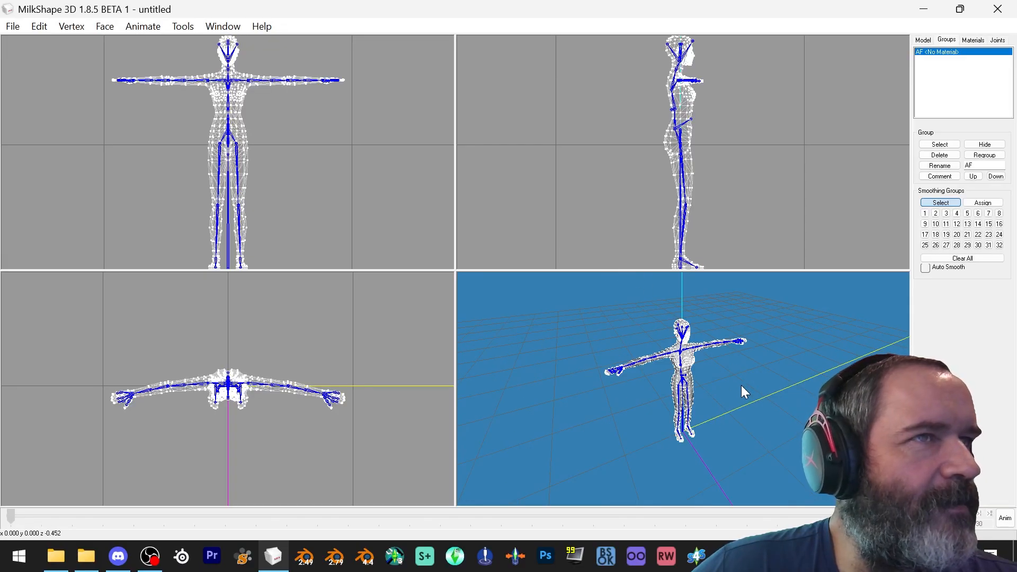
scroll(729, 371, up, 5)
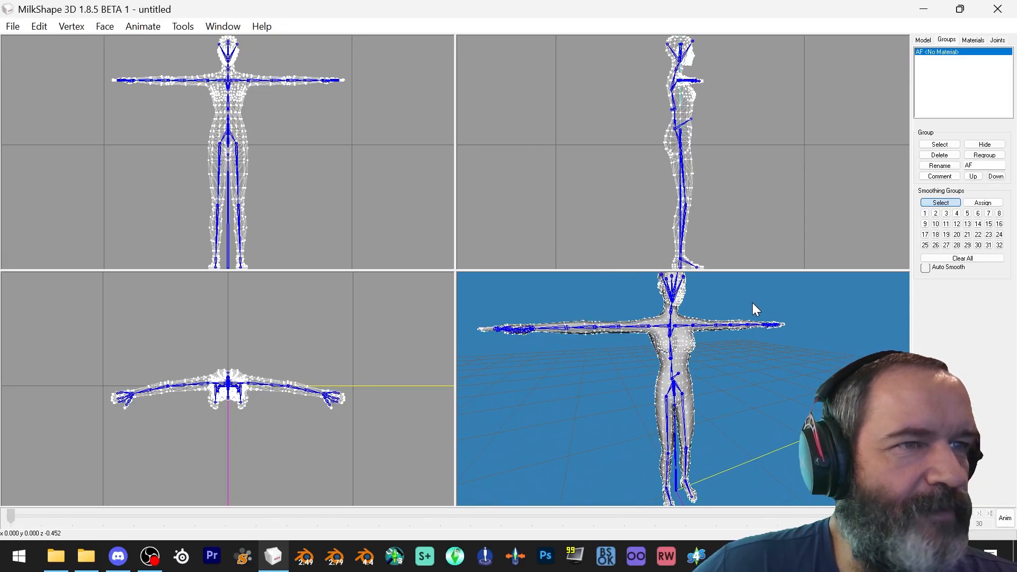
drag(742, 329, 764, 354)
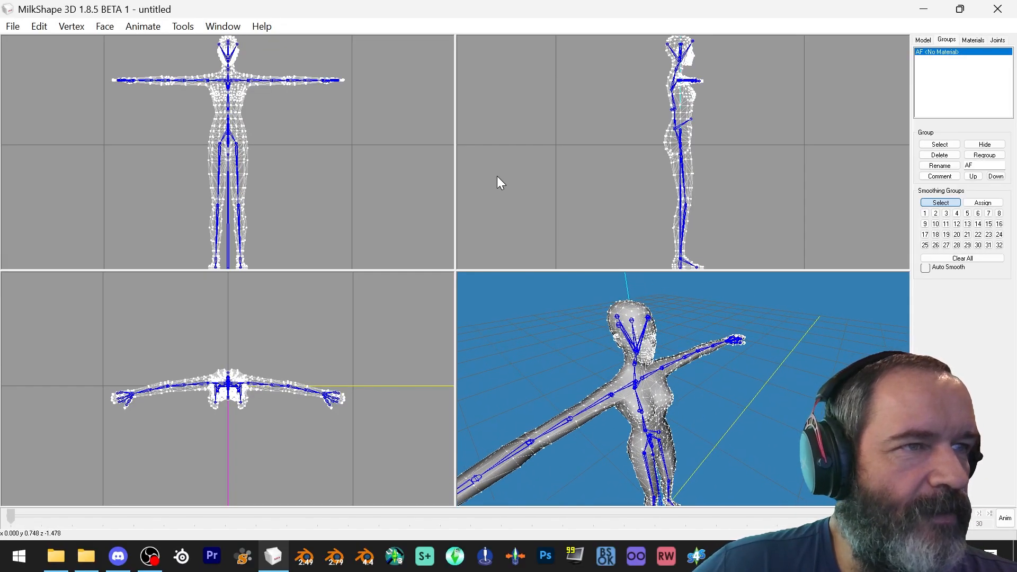
Import the Bucket 1.obj Wavefront OBJ from the Accessorize Your Life folder
click(12, 27)
mouse_move(50, 149)
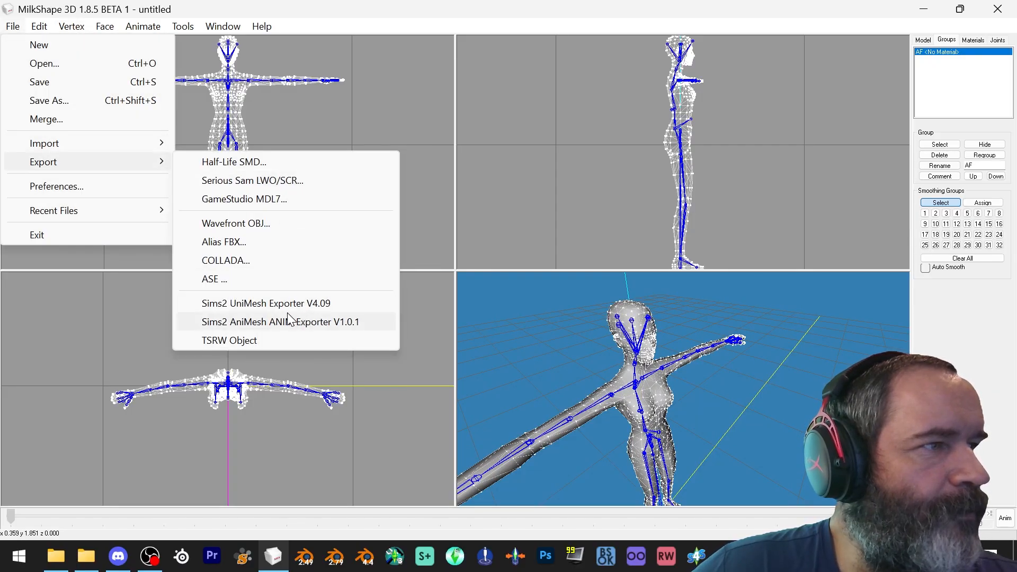
mouse_move(132, 142)
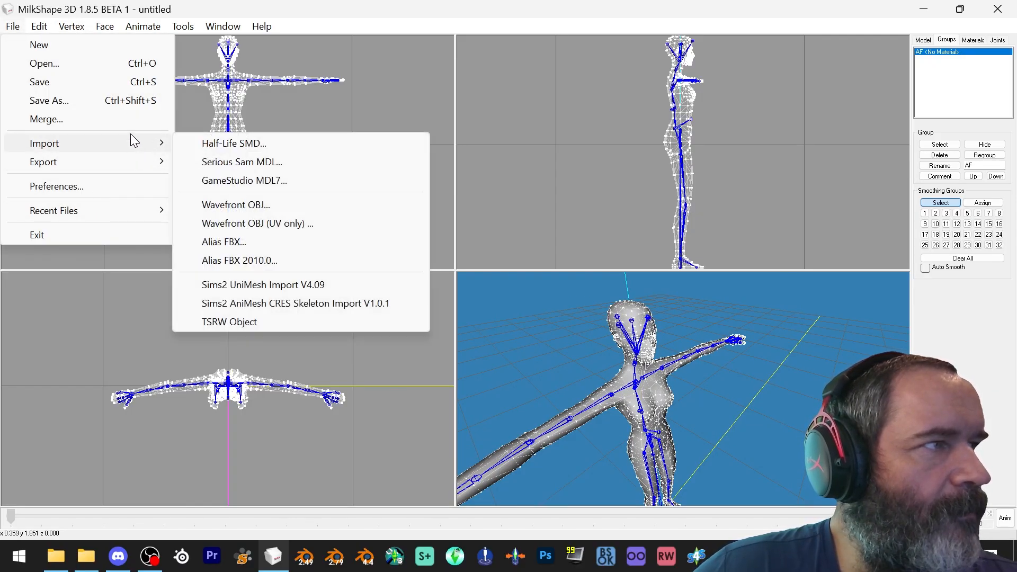
click(249, 206)
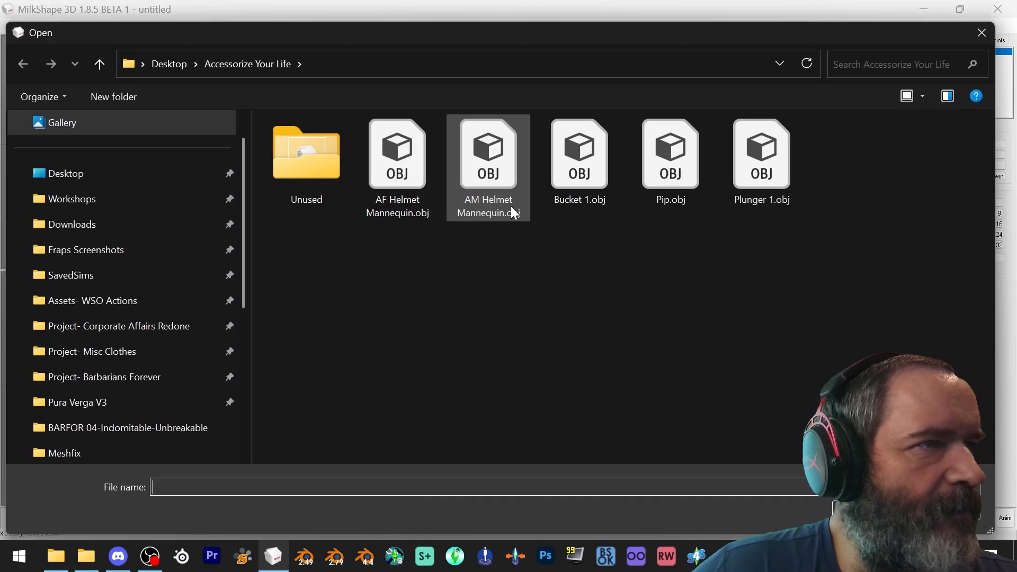
double_click(564, 160)
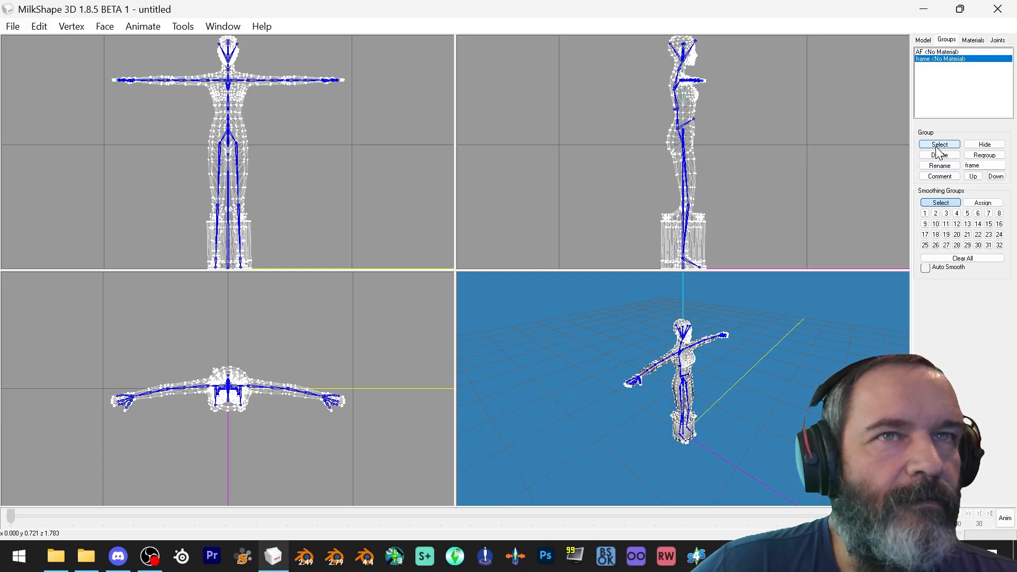
Select the imported bucket group and move it up onto the mannequin's head
click(938, 149)
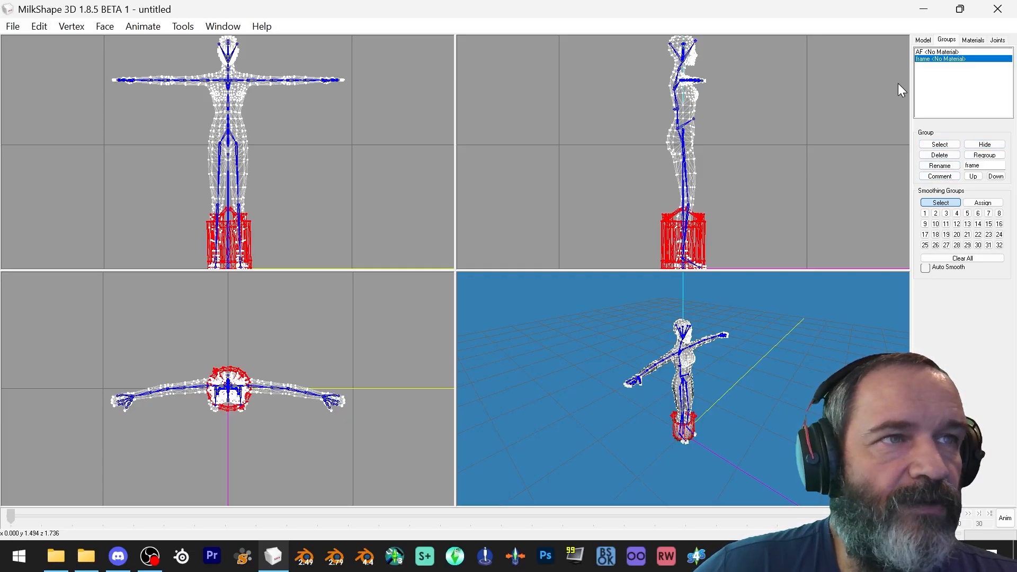
click(922, 40)
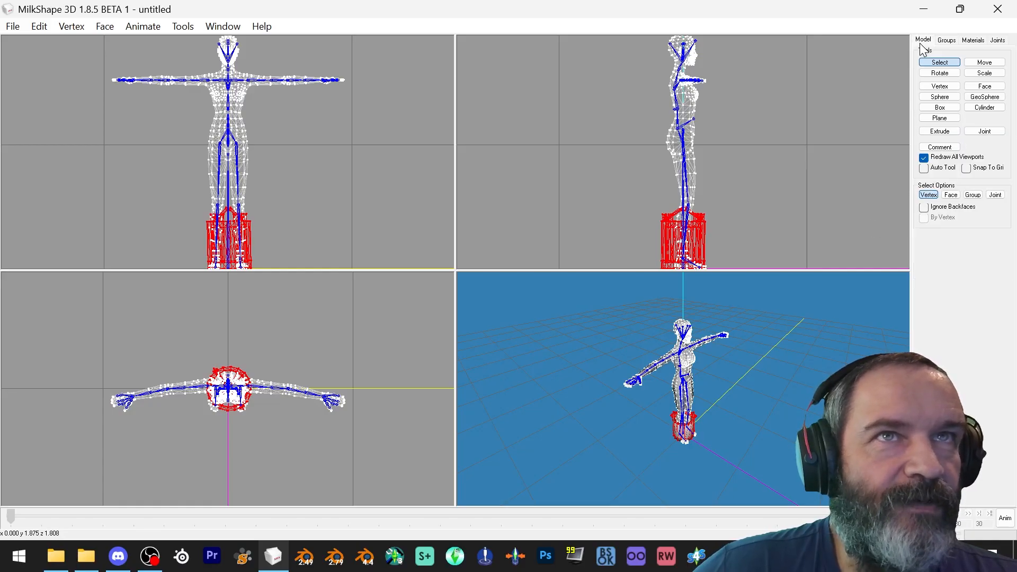
click(985, 62)
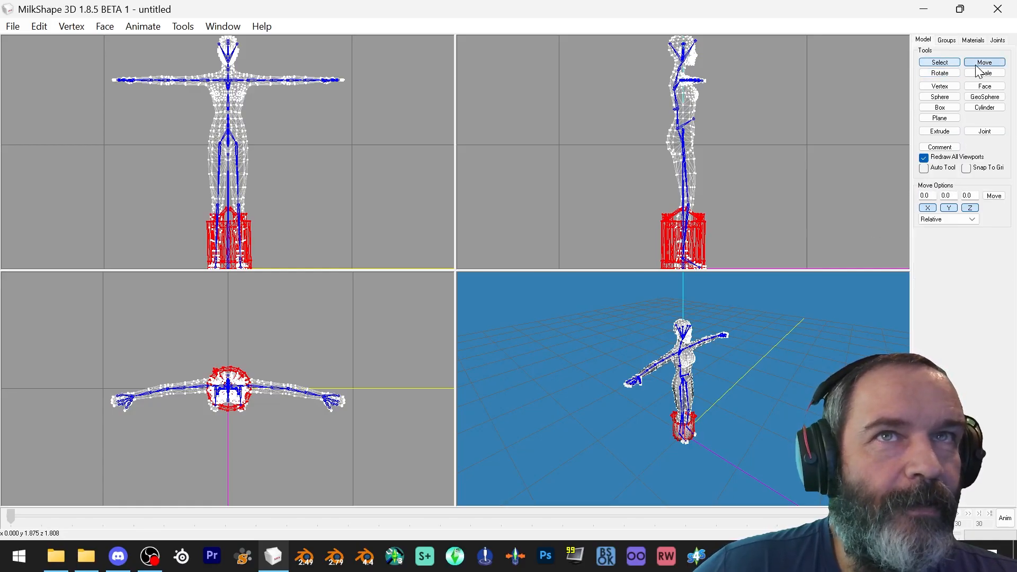
drag(777, 235, 770, 169)
scroll(768, 170, up, 2)
scroll(766, 166, up, 3)
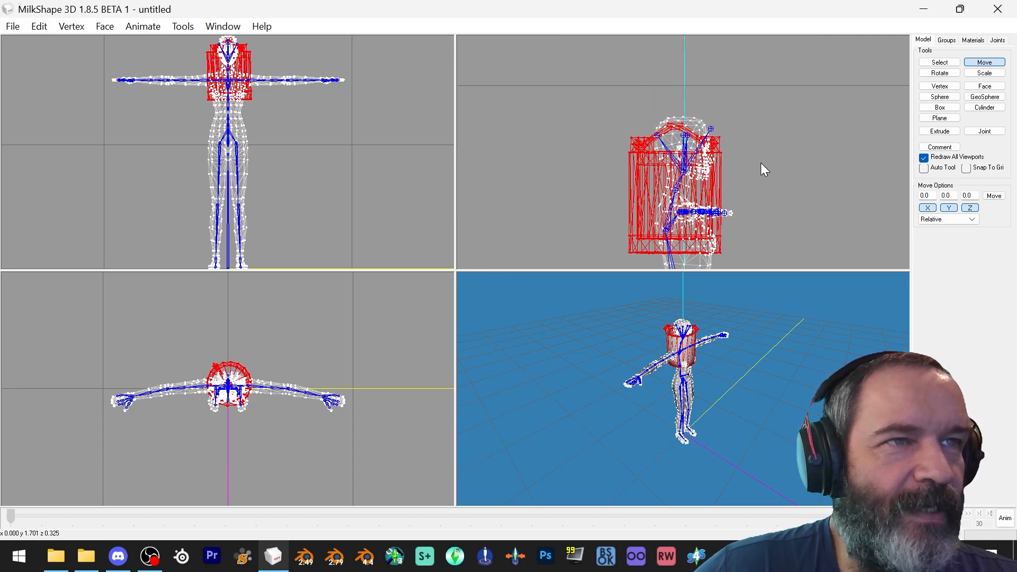
scroll(761, 161, up, 2)
drag(760, 161, 767, 128)
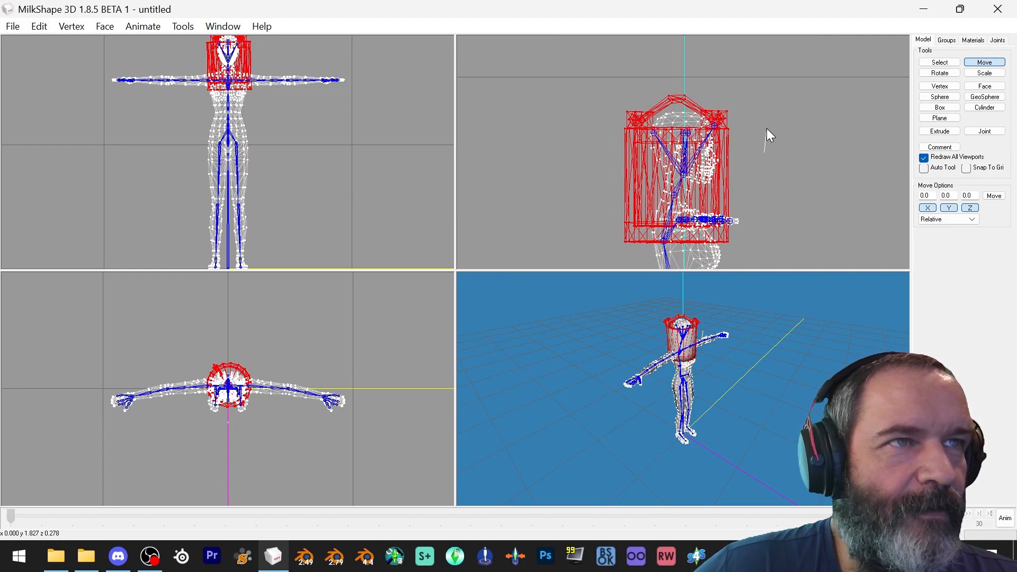
Try rotating the bucket freehand in the side view, and undo the rotation
click(940, 73)
drag(775, 91, 818, 150)
drag(803, 357, 705, 342)
scroll(730, 300, up, 8)
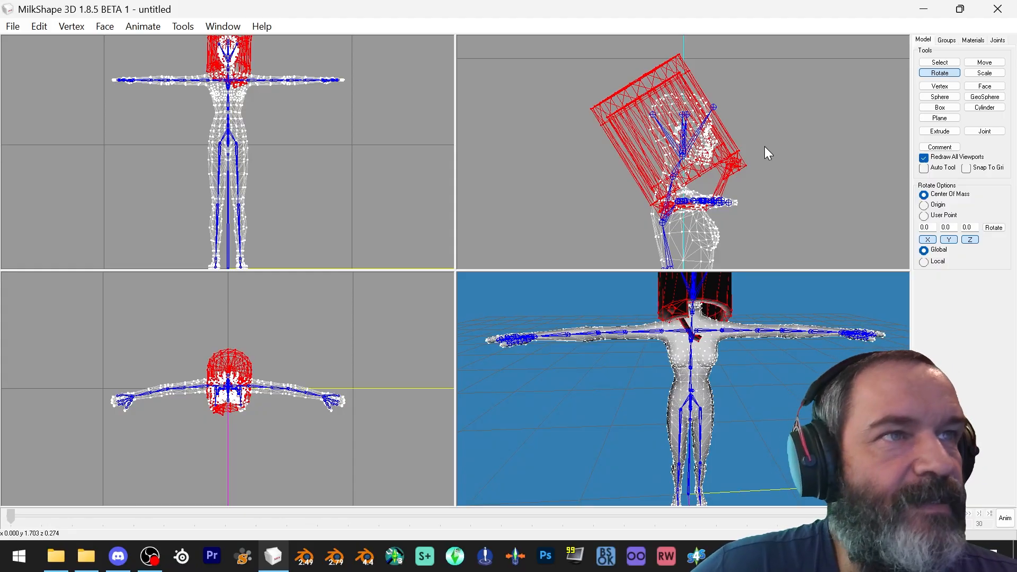
key(ctrl+z)
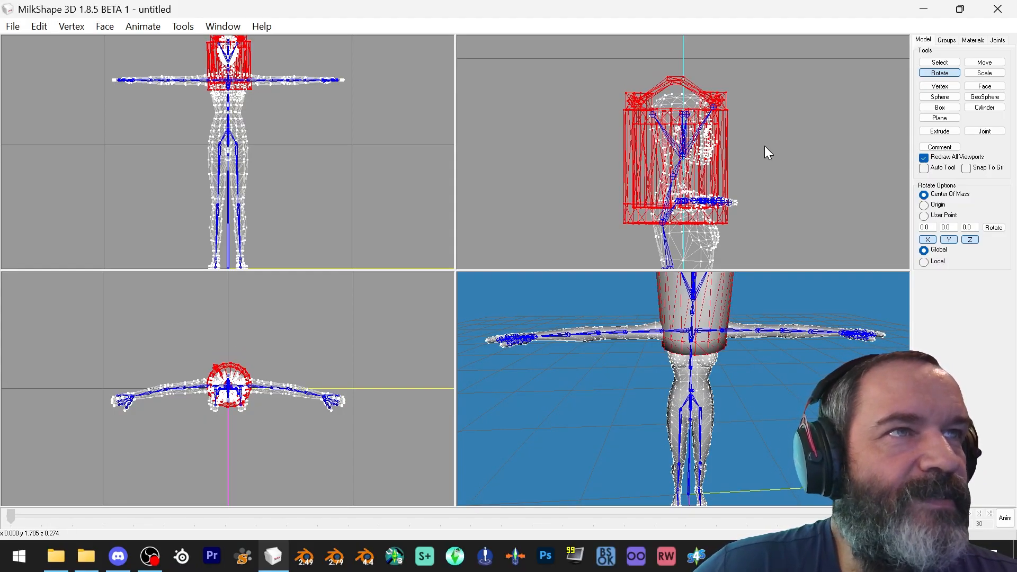
Rotate the bucket 180 degrees around the X axis
double_click(925, 227)
text(180)
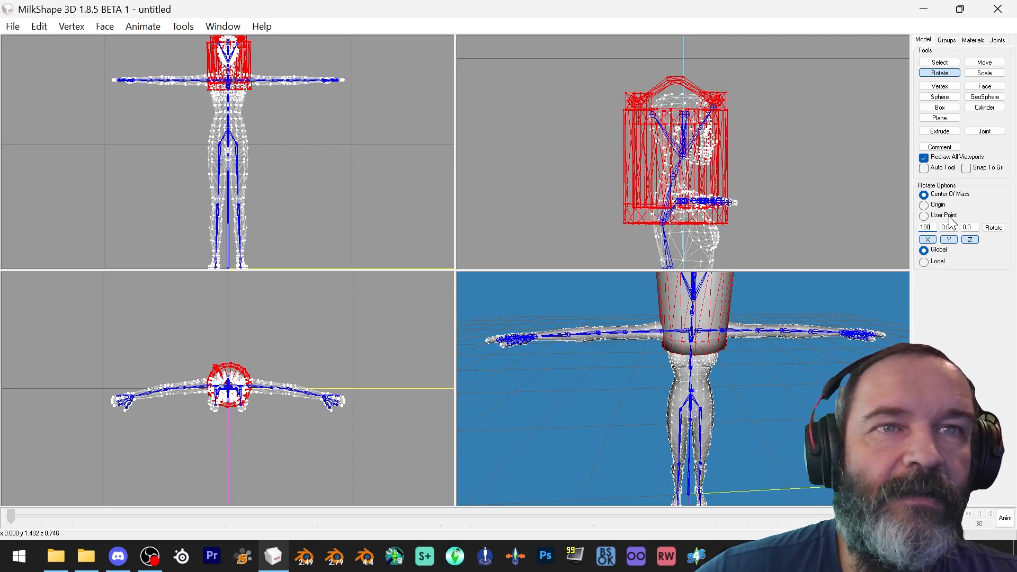
click(995, 227)
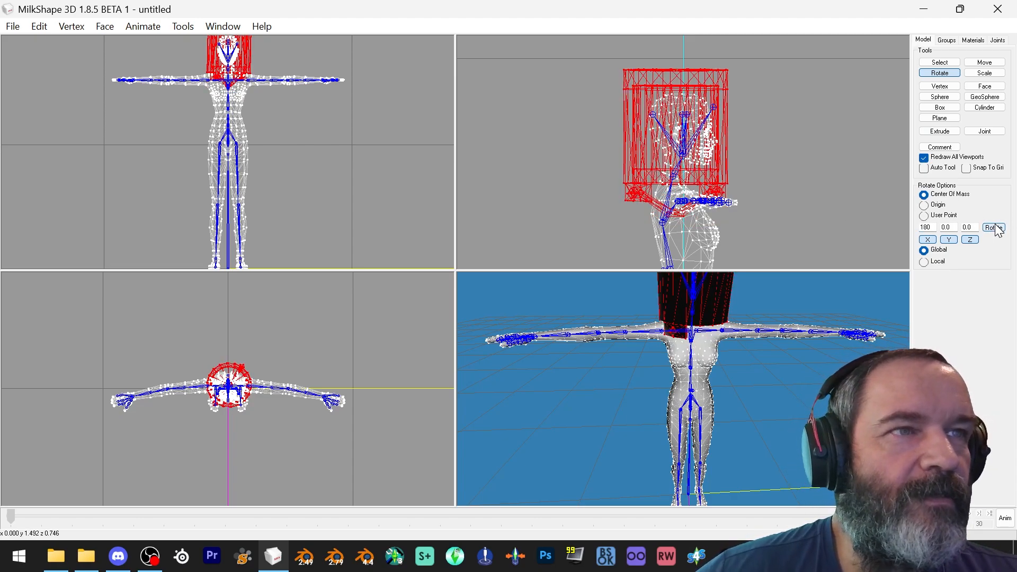
Tilt the bucket backward at an angle on the mannequin's head in the side view
mouse_move(688, 306)
mouse_down()
mouse_move(715, 311)
mouse_move(704, 315)
mouse_up()
scroll(314, 367, up, 1)
scroll(311, 361, up, 5)
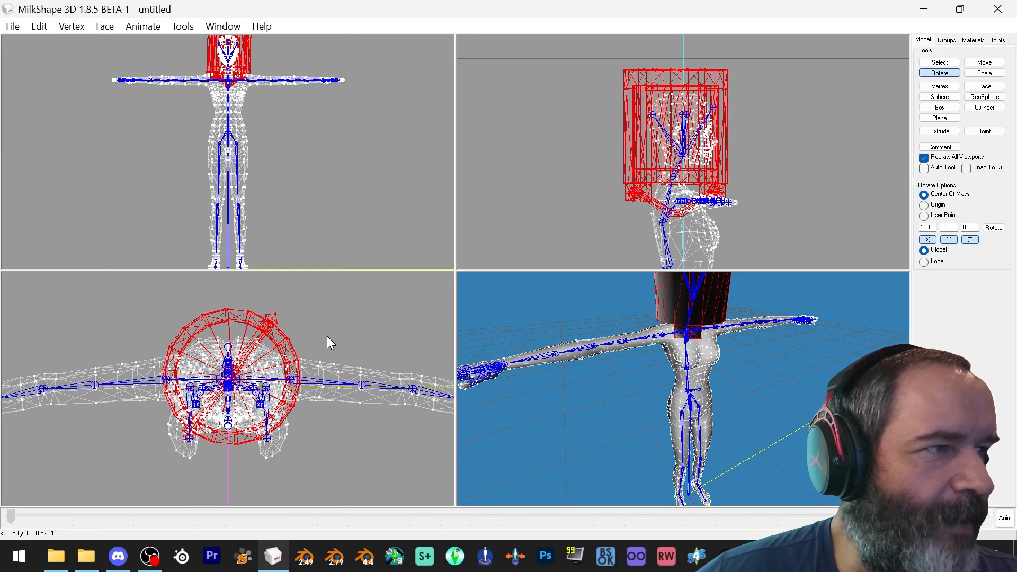
ctrl+drag(328, 342, 377, 332)
scroll(387, 339, up, 3)
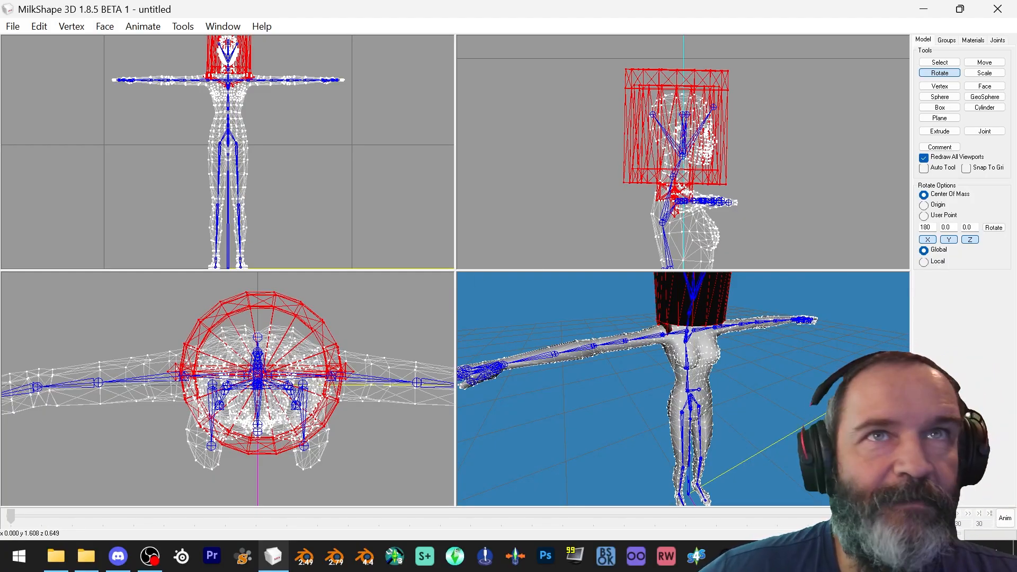
mouse_move(731, 362)
mouse_down()
mouse_move(722, 351)
mouse_move(735, 353)
mouse_up()
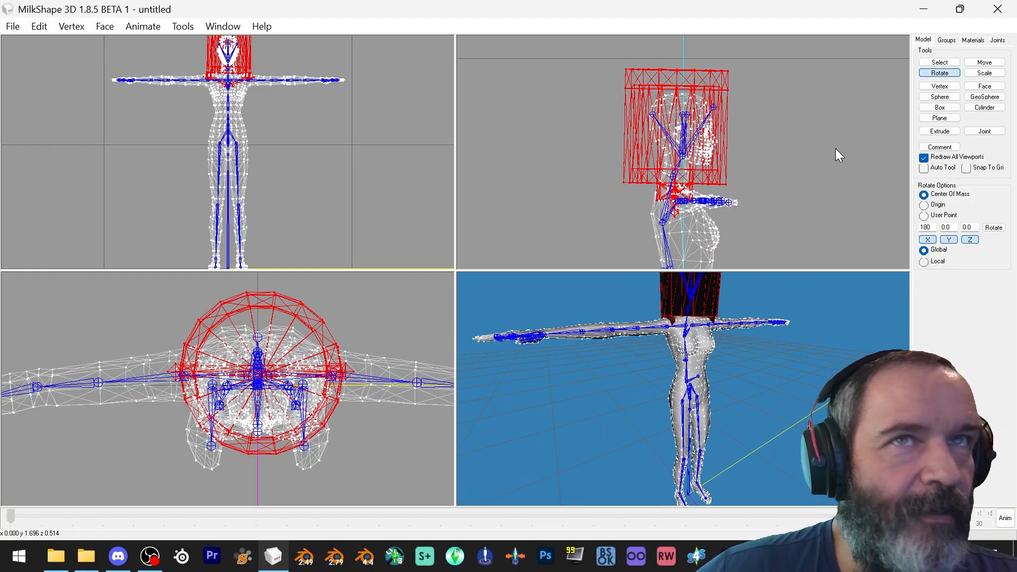
mouse_move(820, 157)
mouse_down()
mouse_move(829, 135)
mouse_move(812, 148)
mouse_up()
Nudge the tilted bucket into place on the head with the Move tool
click(985, 62)
drag(810, 145, 811, 141)
drag(779, 329, 705, 329)
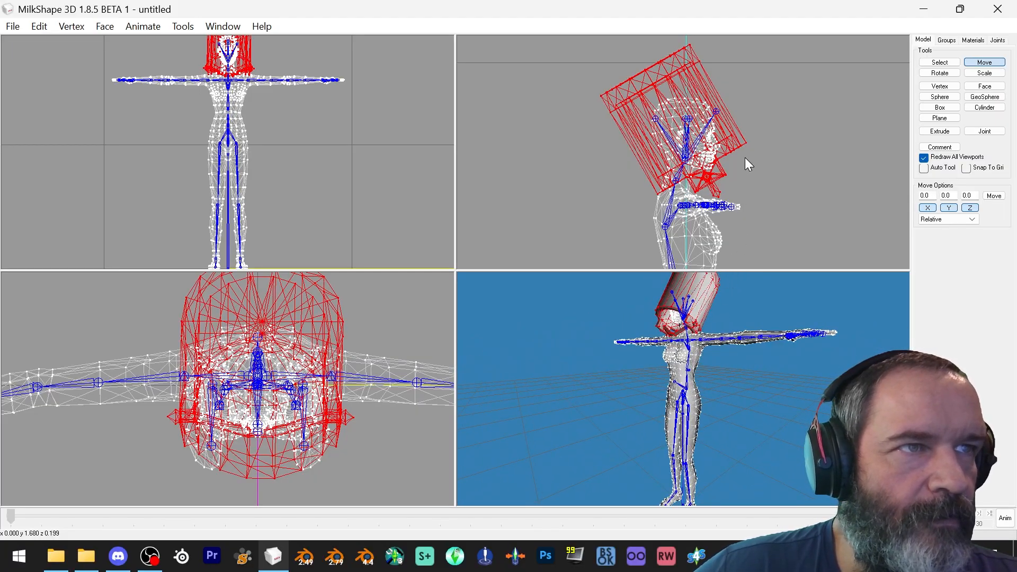
drag(745, 157, 745, 158)
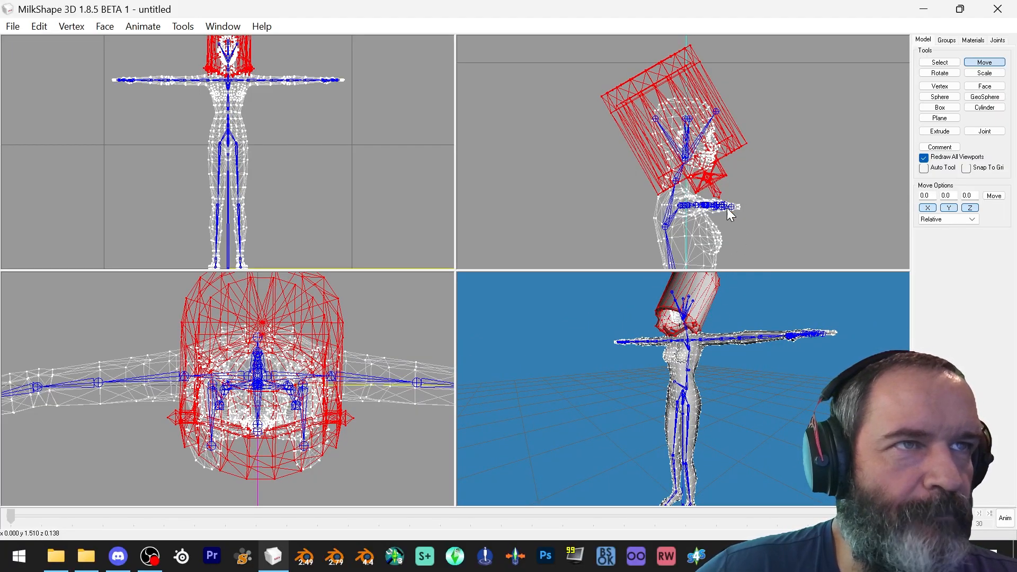
drag(738, 323, 853, 382)
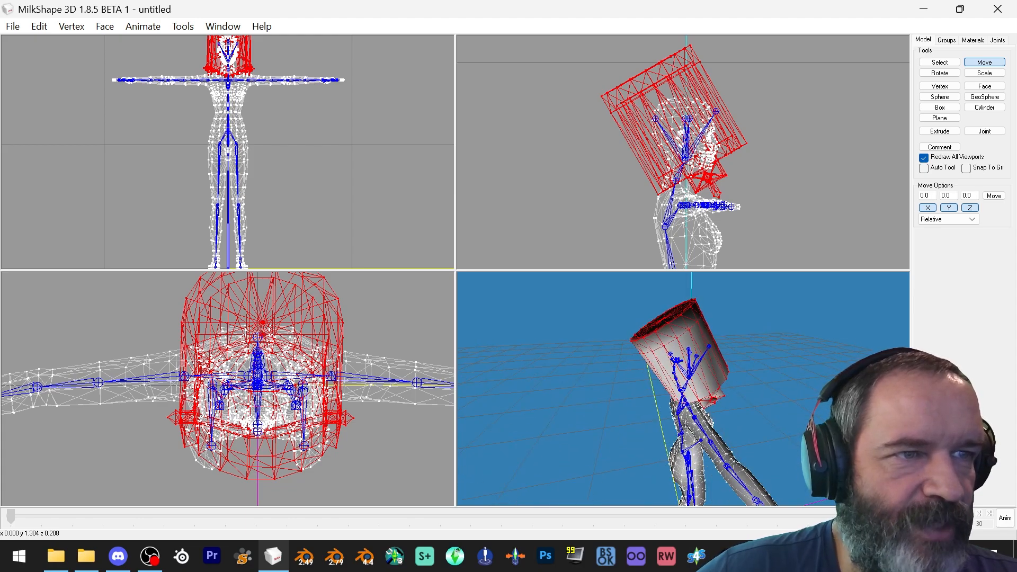
Smooth the bucket's normals with Cat's Normal Smoother
click(64, 28)
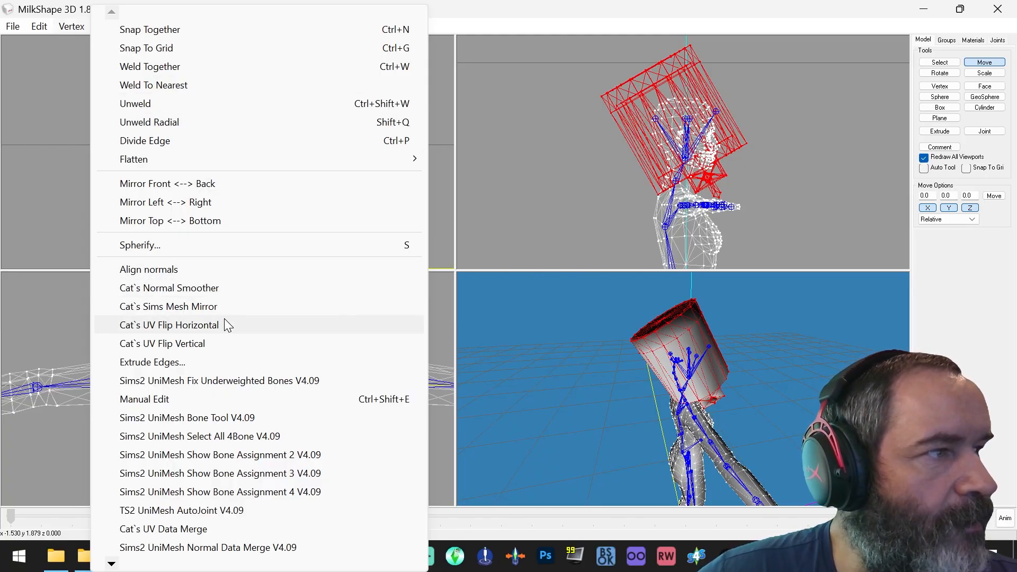
click(193, 288)
drag(613, 316, 503, 322)
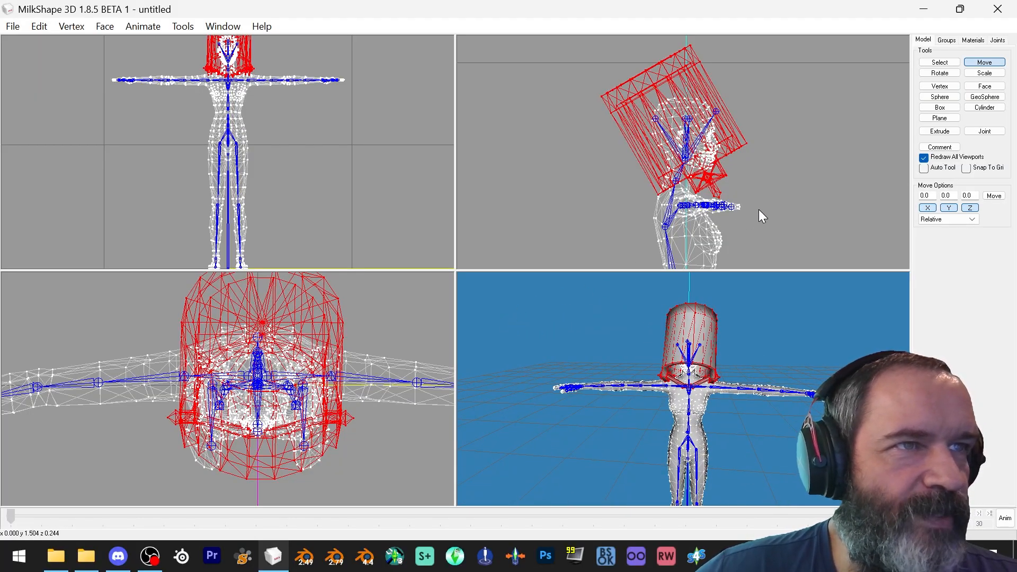
Assign the bucket's frame group to the head joint
scroll(758, 209, up, 4)
scroll(758, 207, up, 6)
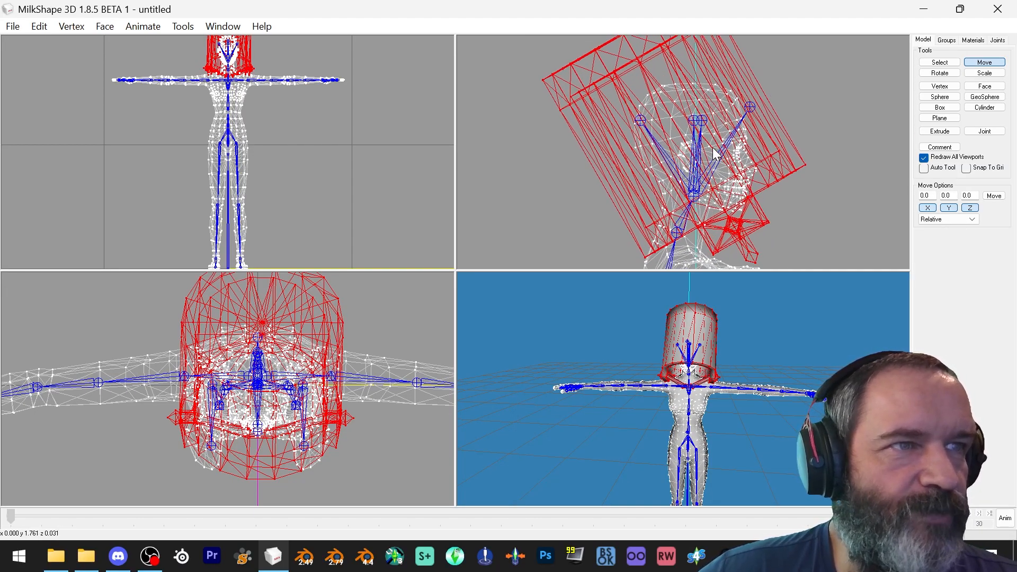
drag(761, 311, 840, 276)
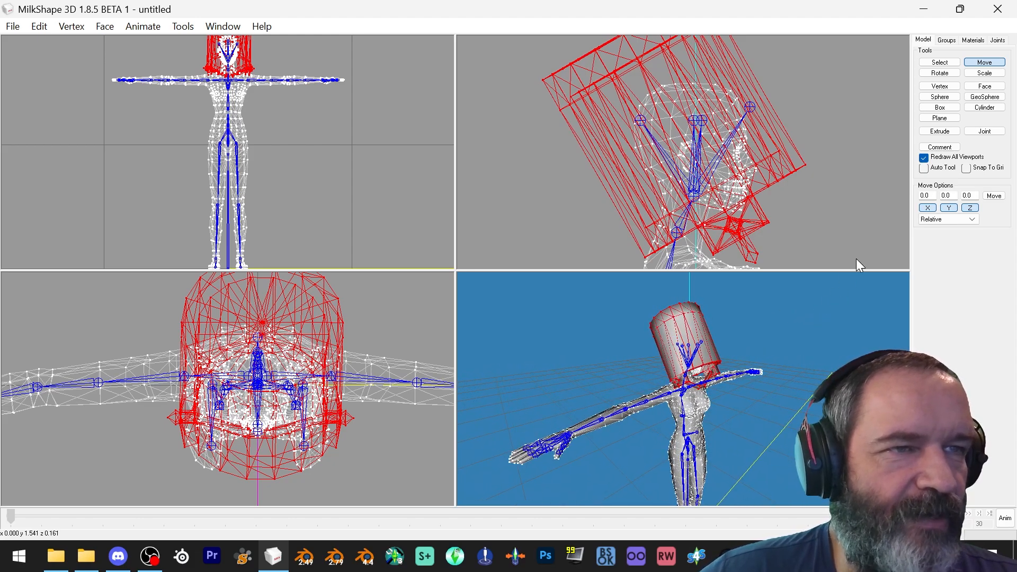
click(999, 40)
drag(1005, 102, 1004, 59)
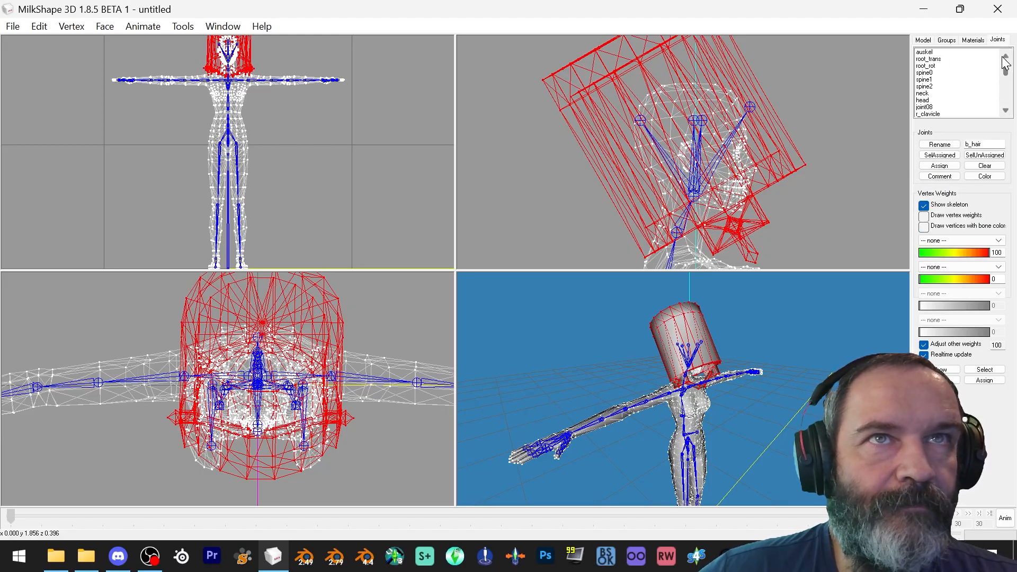
click(929, 101)
double_click(928, 100)
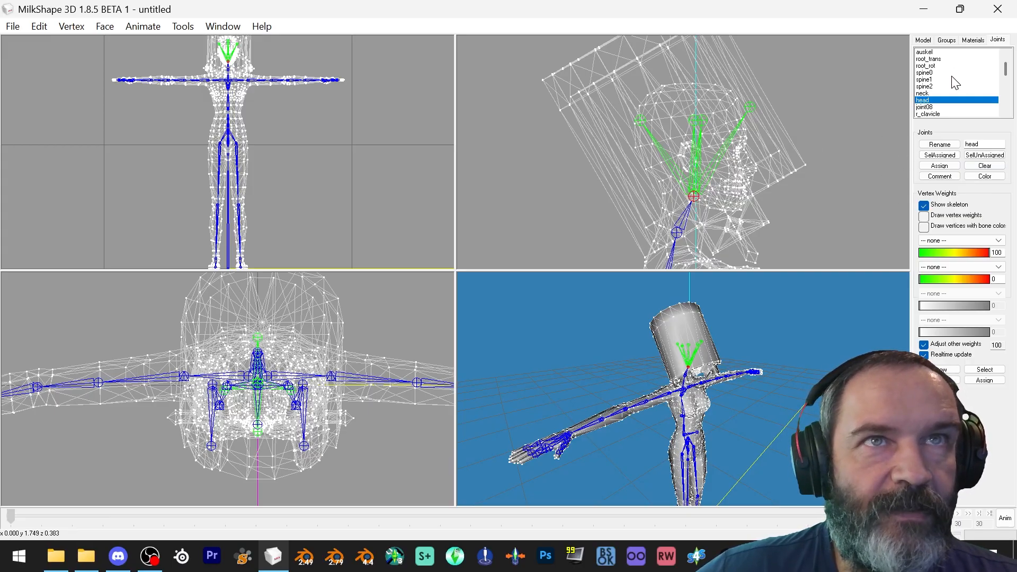
click(923, 41)
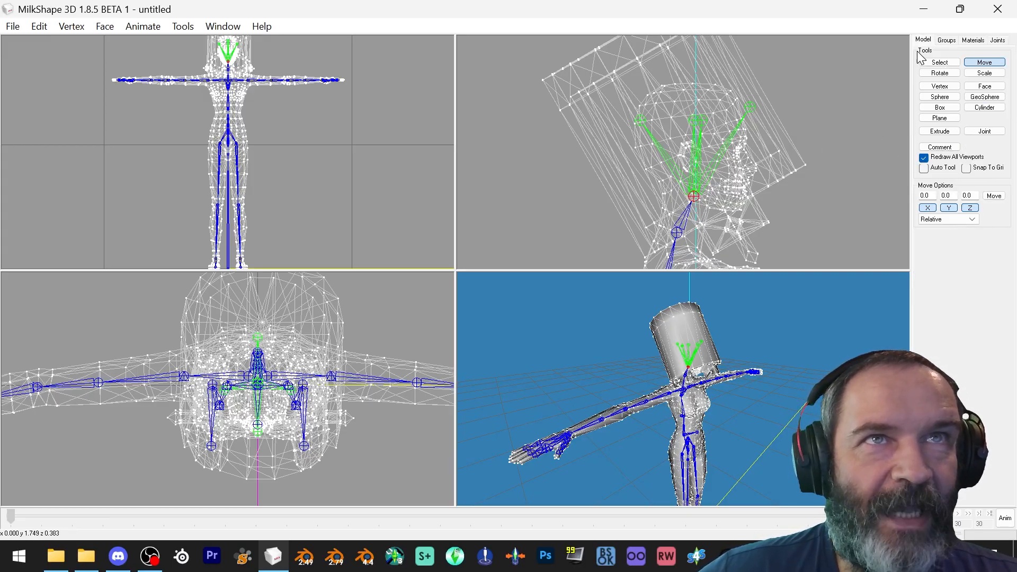
click(947, 41)
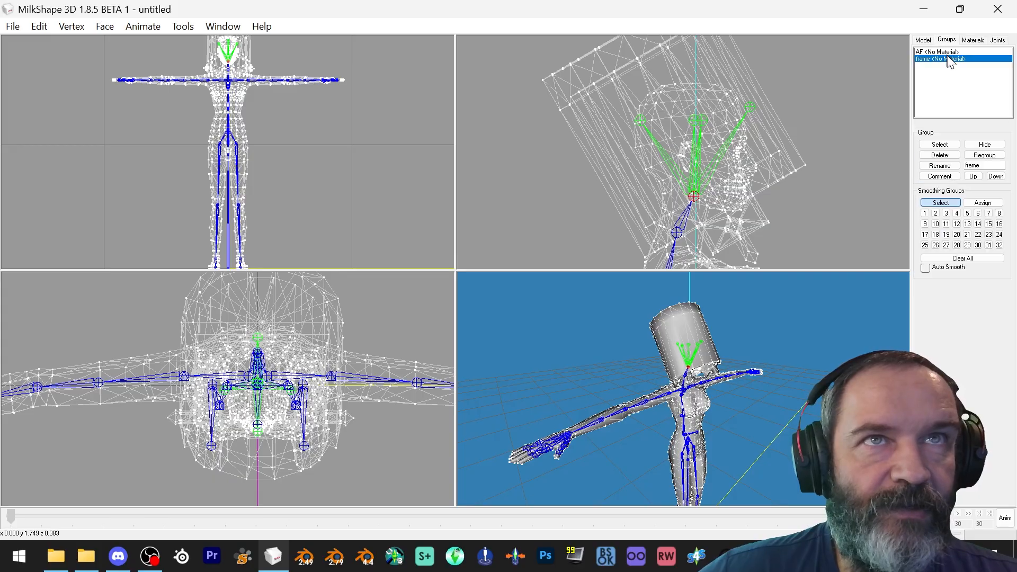
click(940, 144)
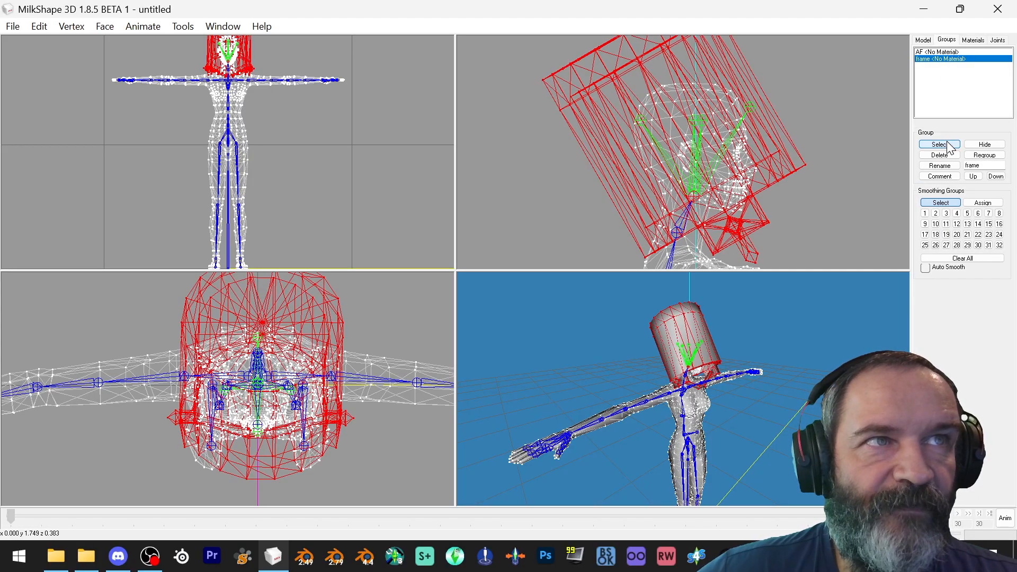
click(997, 40)
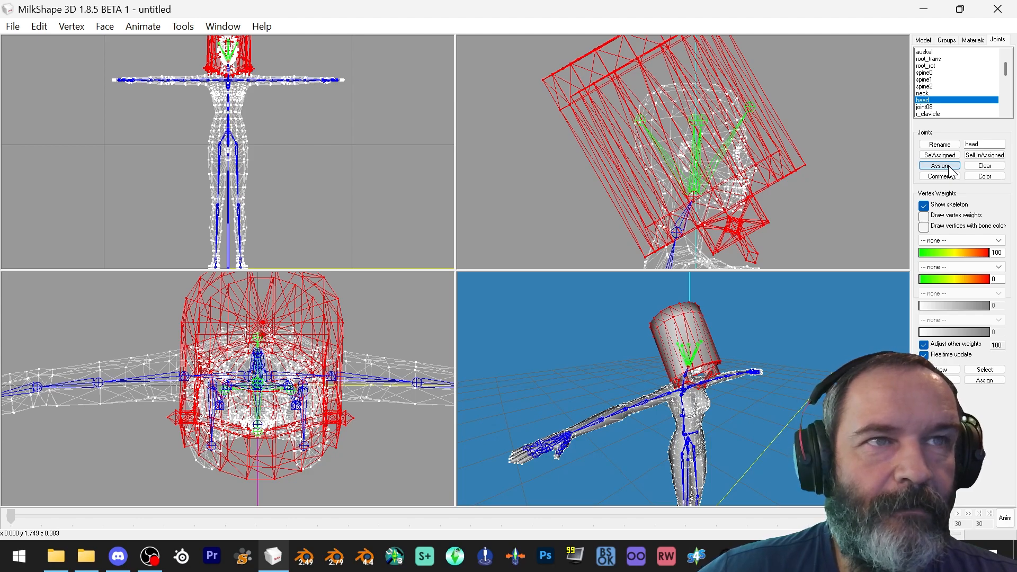
click(949, 167)
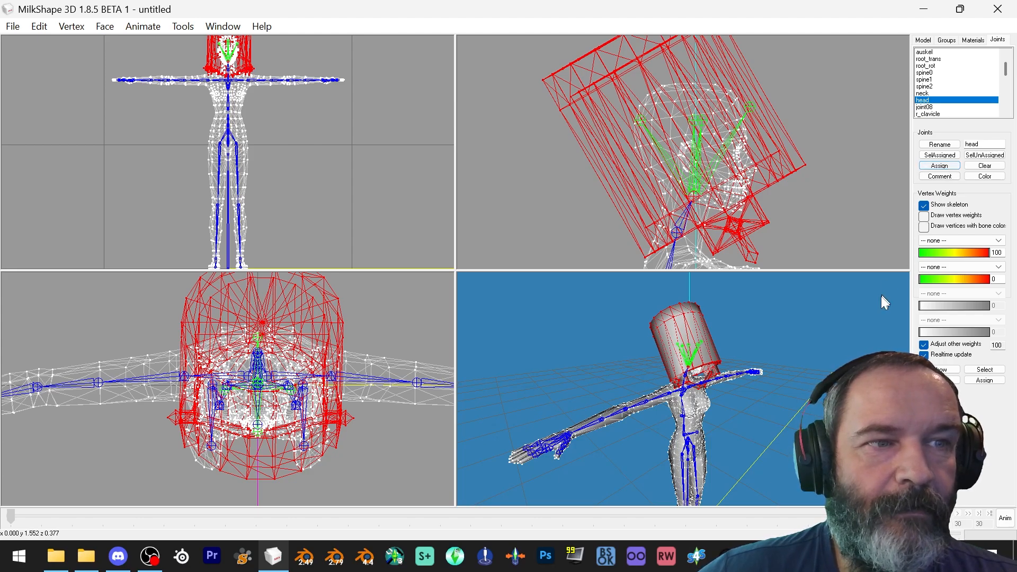
Toggle drawing vertices with bone colour to inspect the bucket's joint assignment
click(924, 227)
mouse_move(763, 374)
mouse_down()
mouse_move(623, 370)
mouse_move(752, 371)
mouse_move(786, 394)
mouse_up()
click(924, 227)
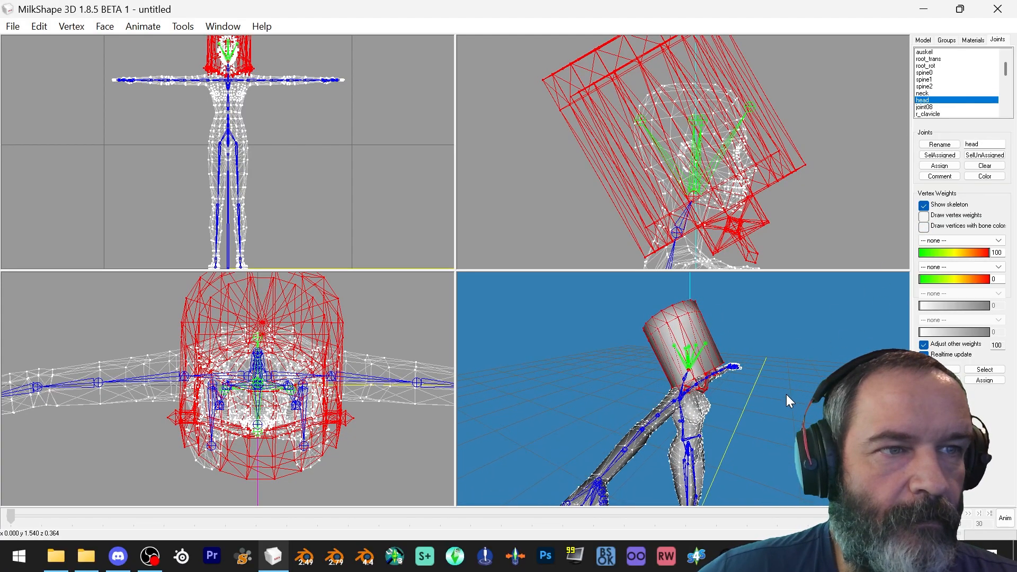
Delete the AF mannequin group, keeping only the bucket frame group
click(947, 40)
click(944, 52)
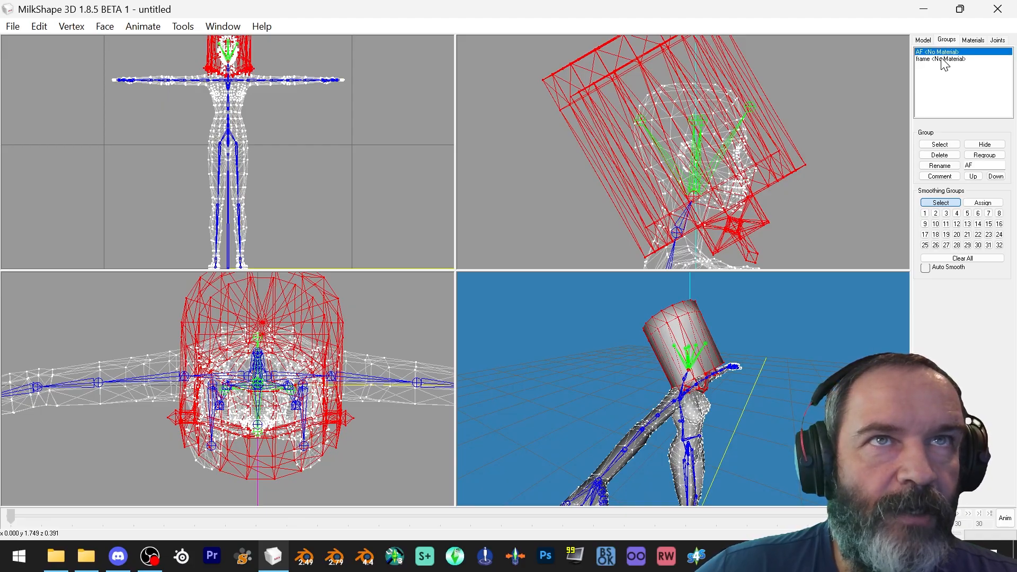
click(945, 156)
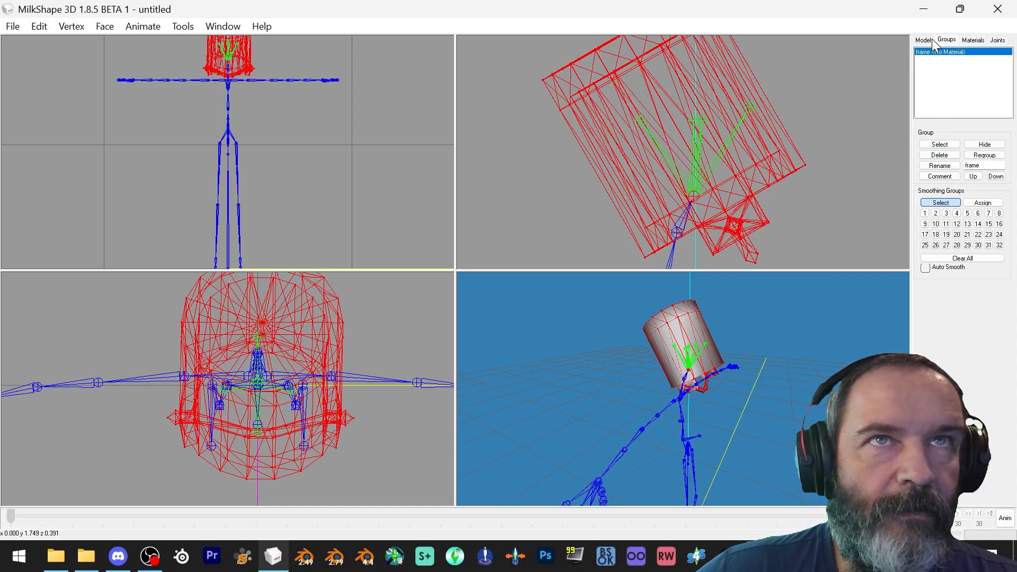
Hide the bucket frame group and clear the selection
click(985, 144)
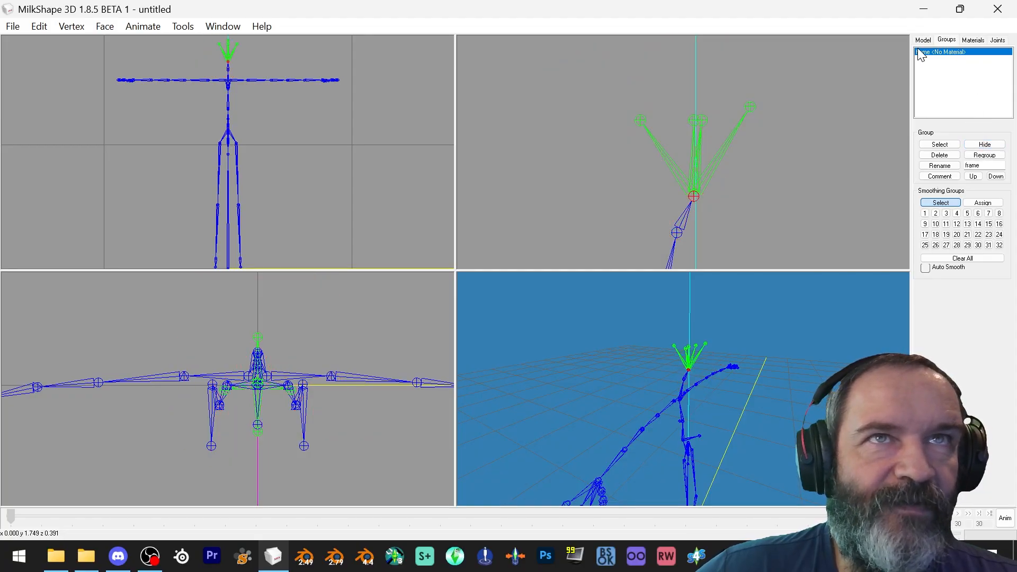
click(37, 27)
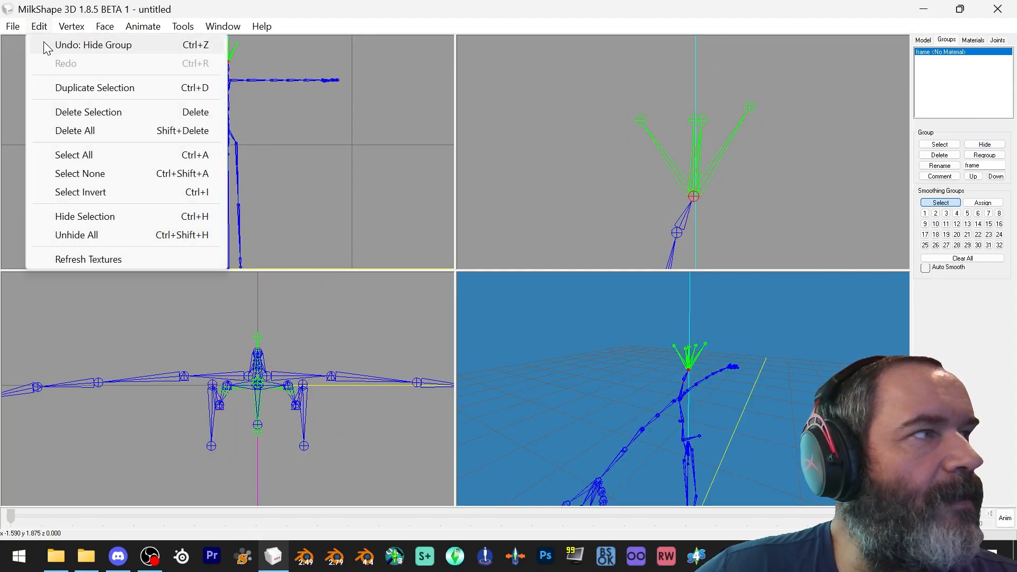
click(88, 173)
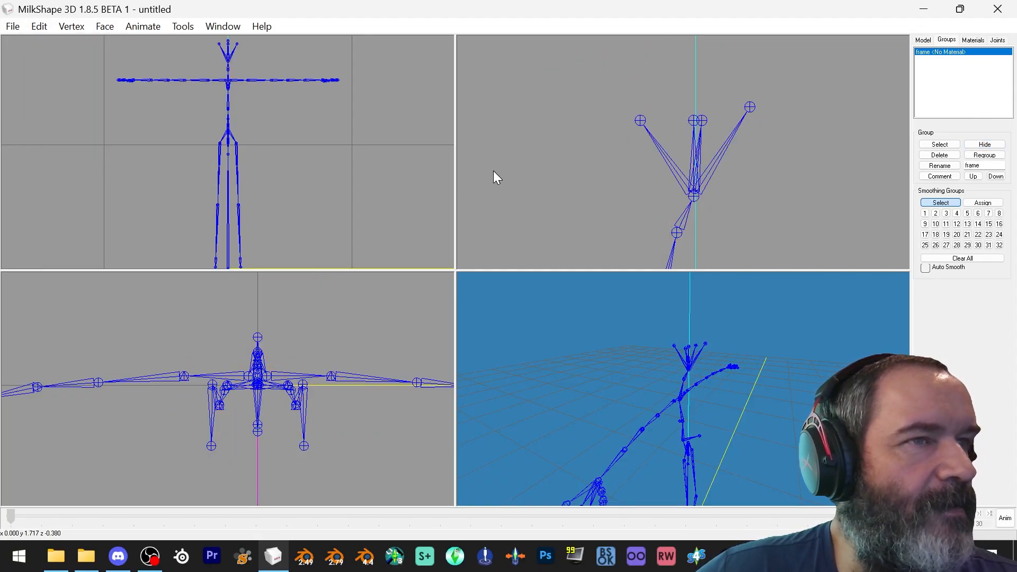
Import Pip.obj from the Accessorize Your Life folder as a Wavefront OBJ
click(13, 26)
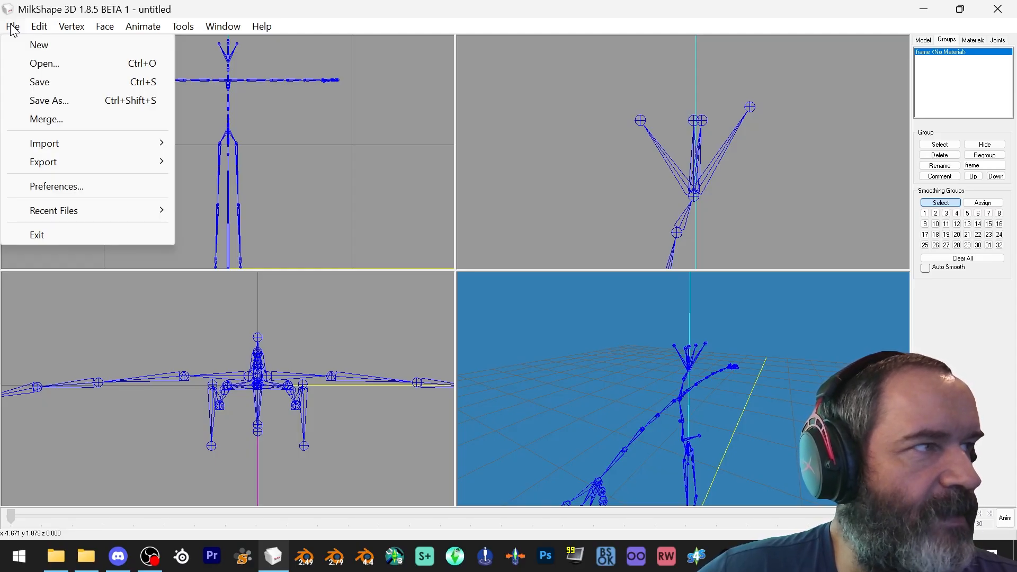
mouse_move(71, 147)
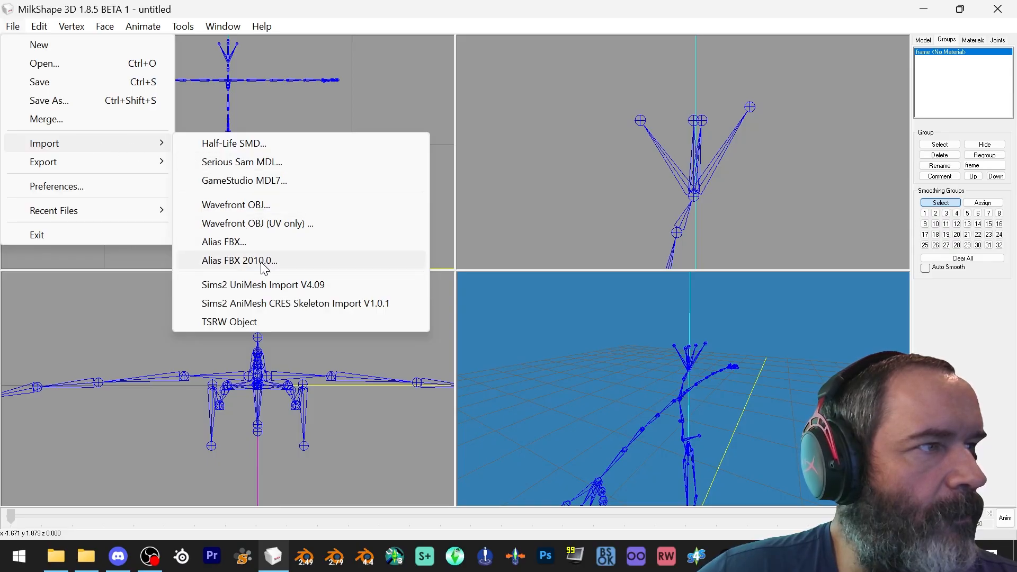
click(239, 205)
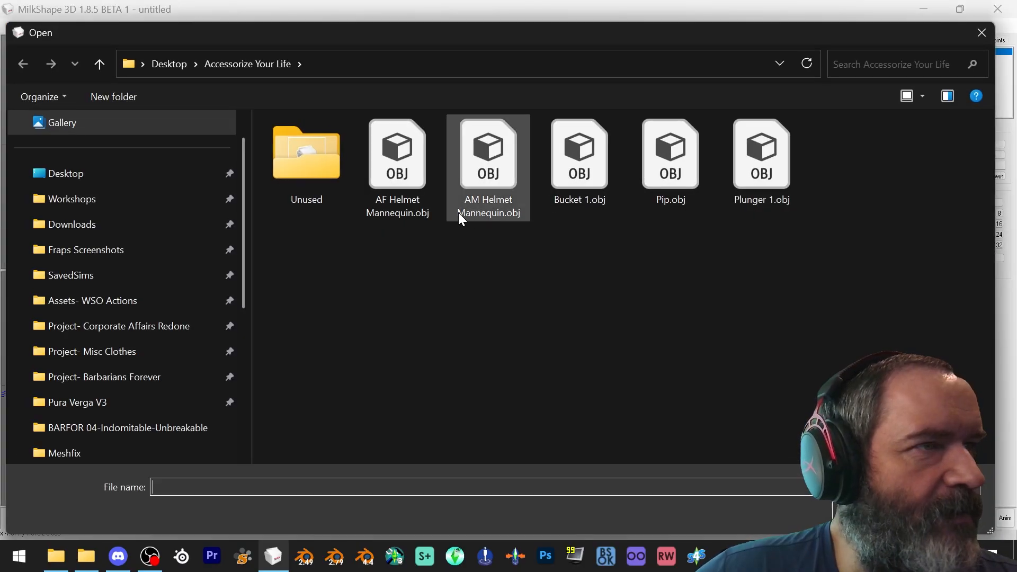
double_click(646, 166)
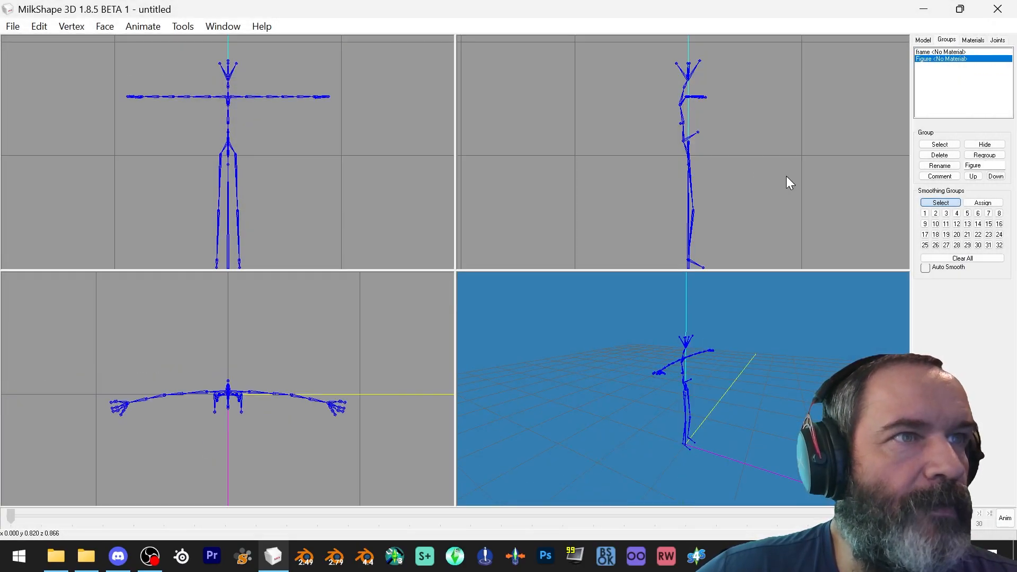
Examine the imported Figure group in the side view by selecting it, then clear the selection
scroll(784, 179, up, 5)
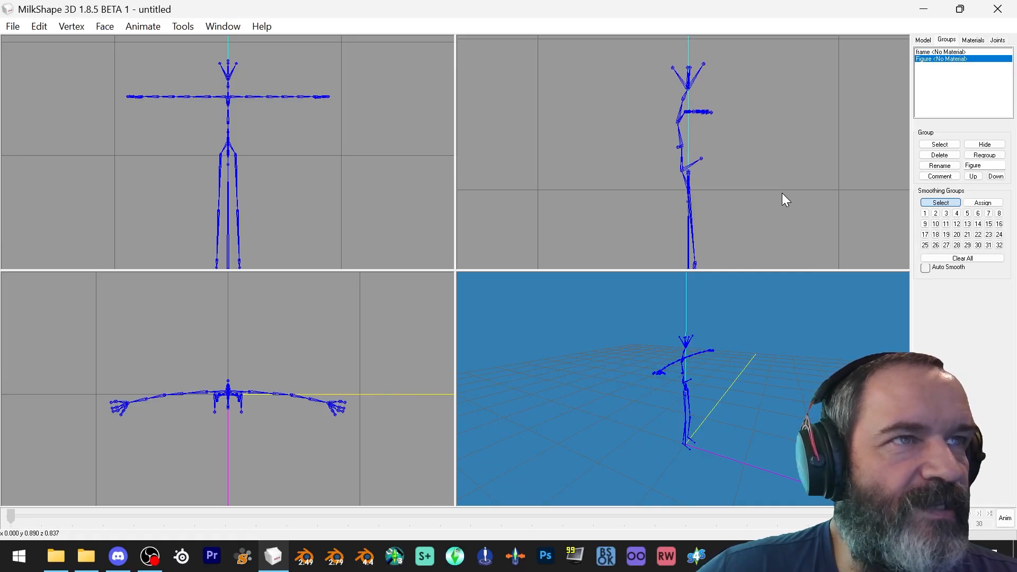
scroll(777, 184, up, 5)
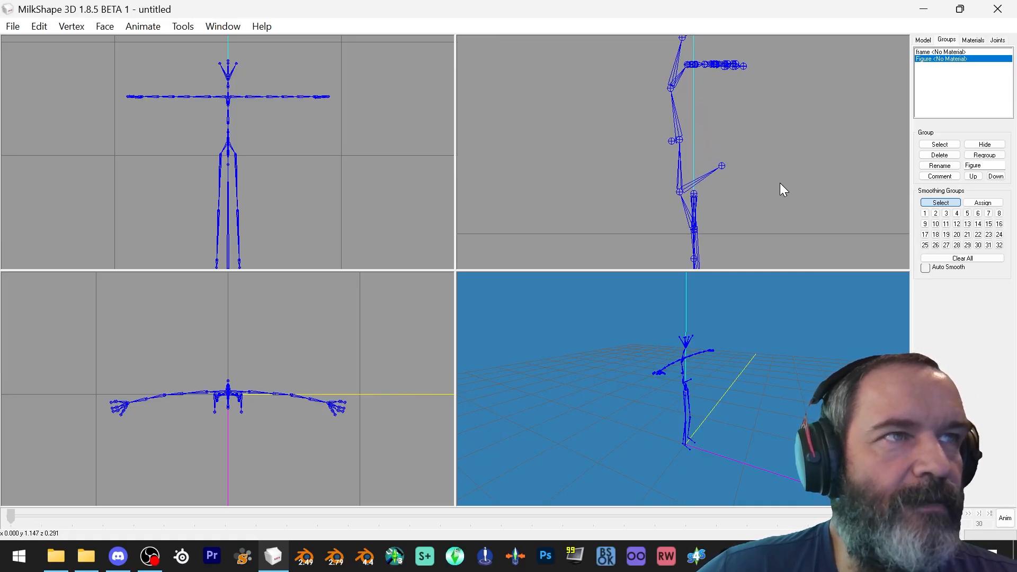
ctrl+drag(778, 140, 767, 221)
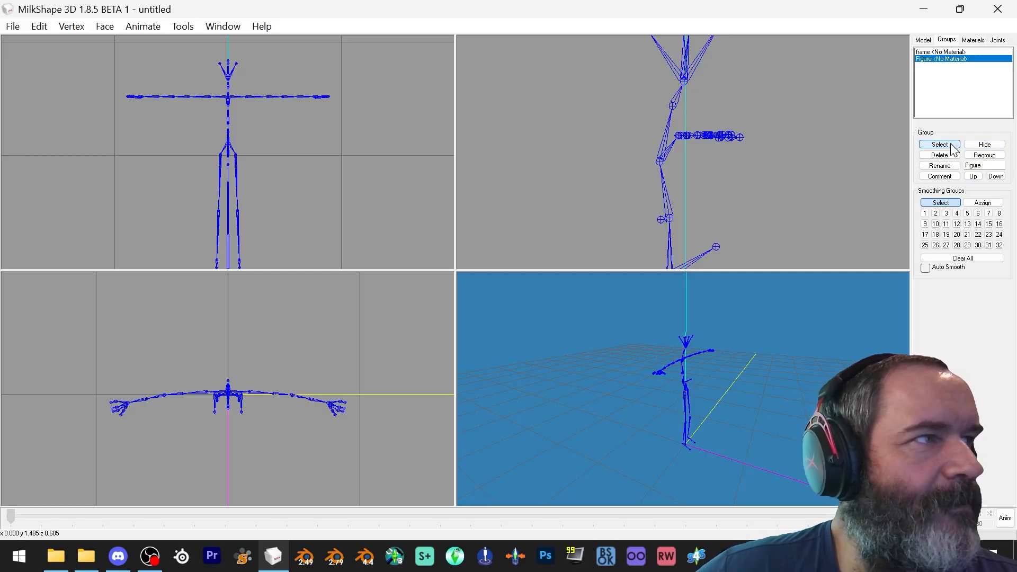
click(951, 144)
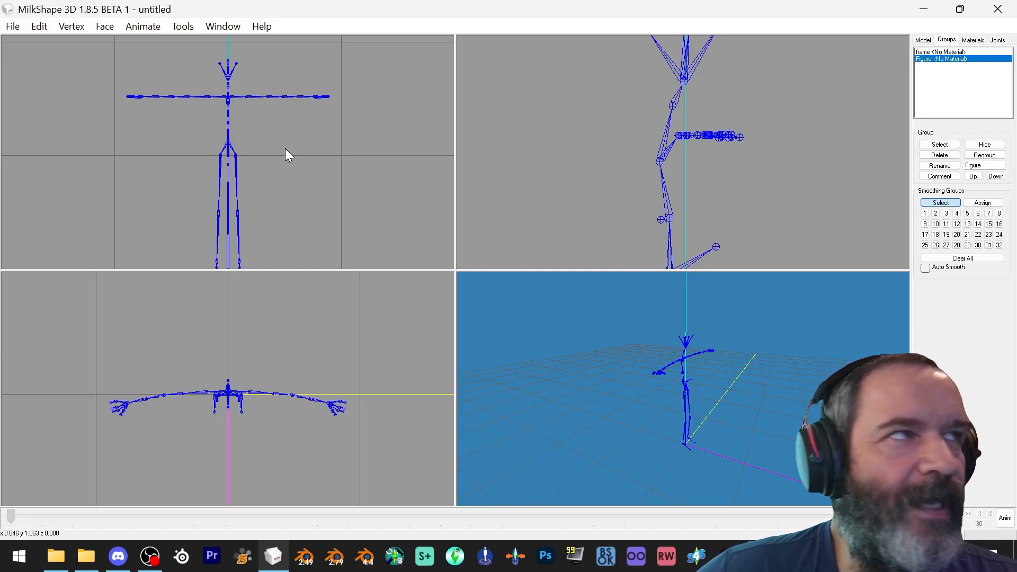
click(30, 31)
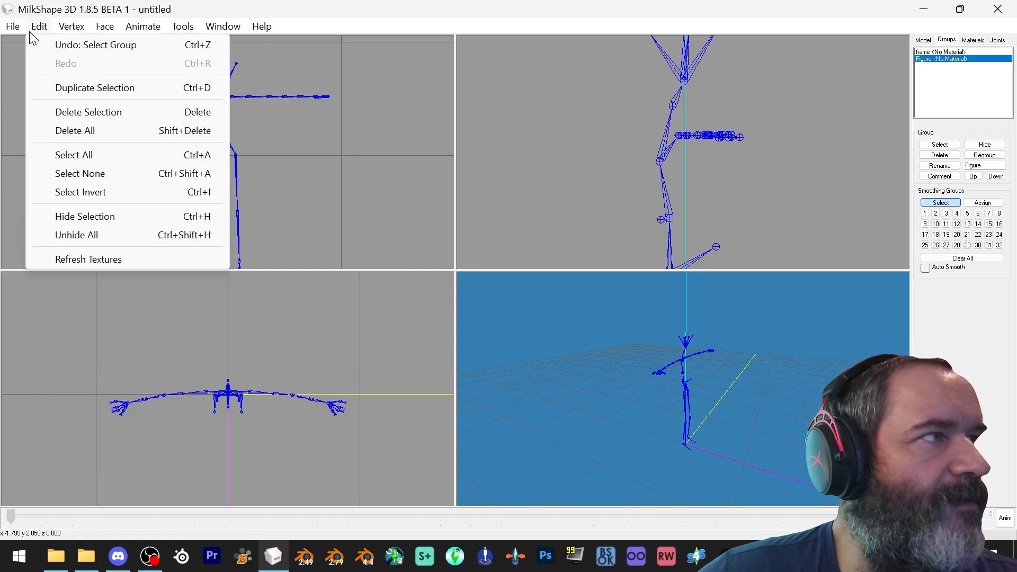
click(67, 174)
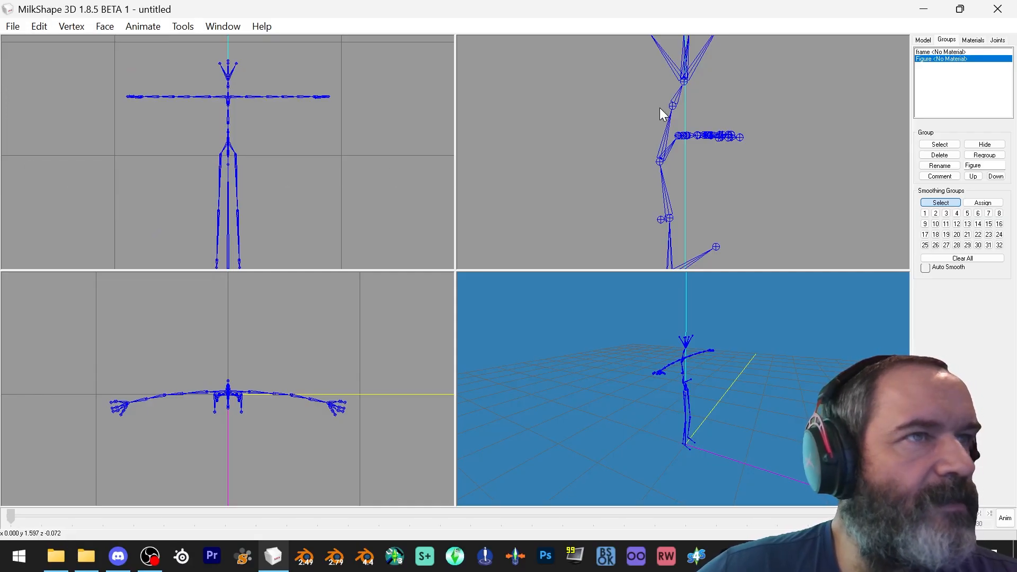
Inspect the spine2 joint's assigned parts by selecting it, then clear the selection
click(997, 41)
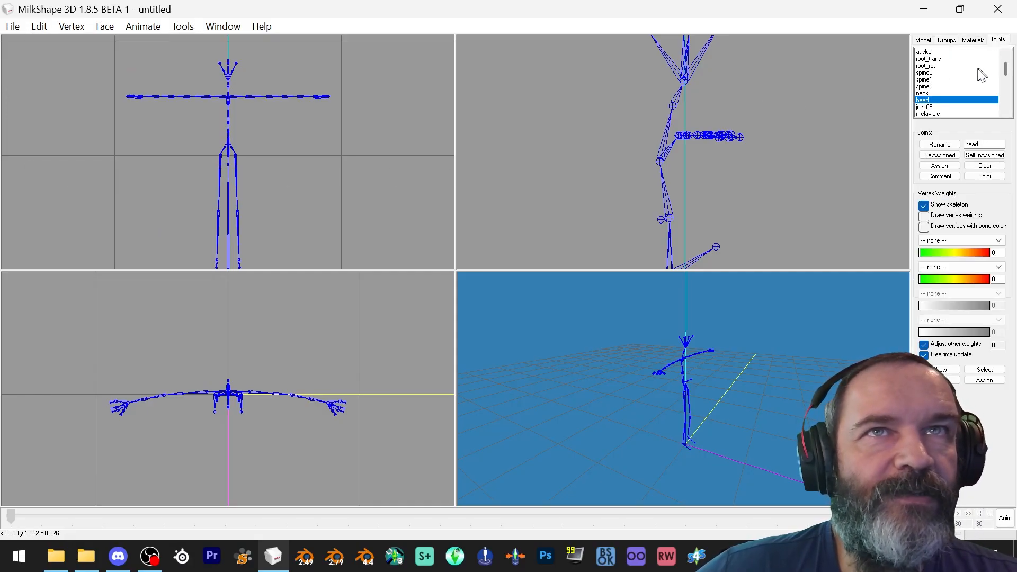
click(927, 87)
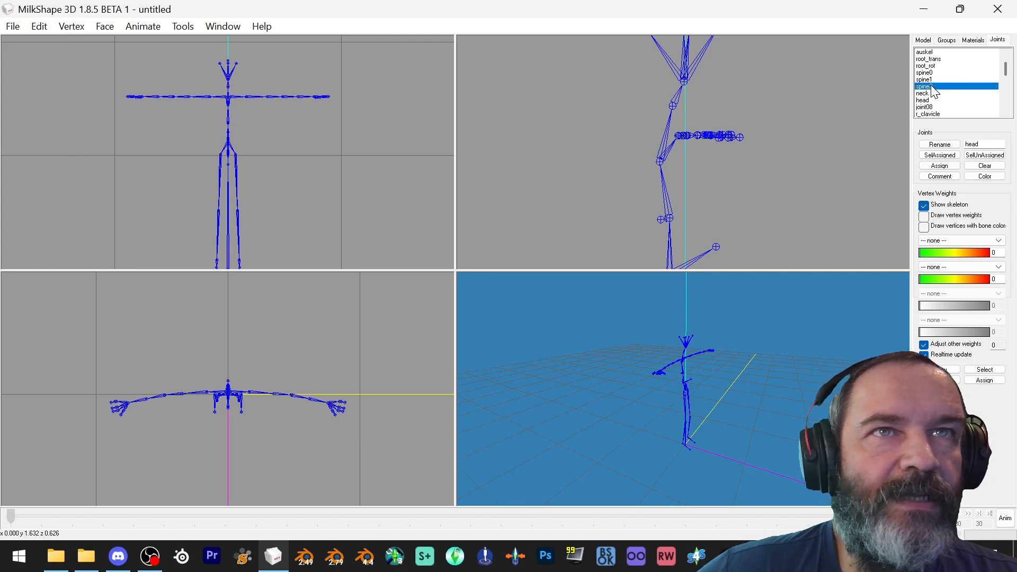
double_click(927, 87)
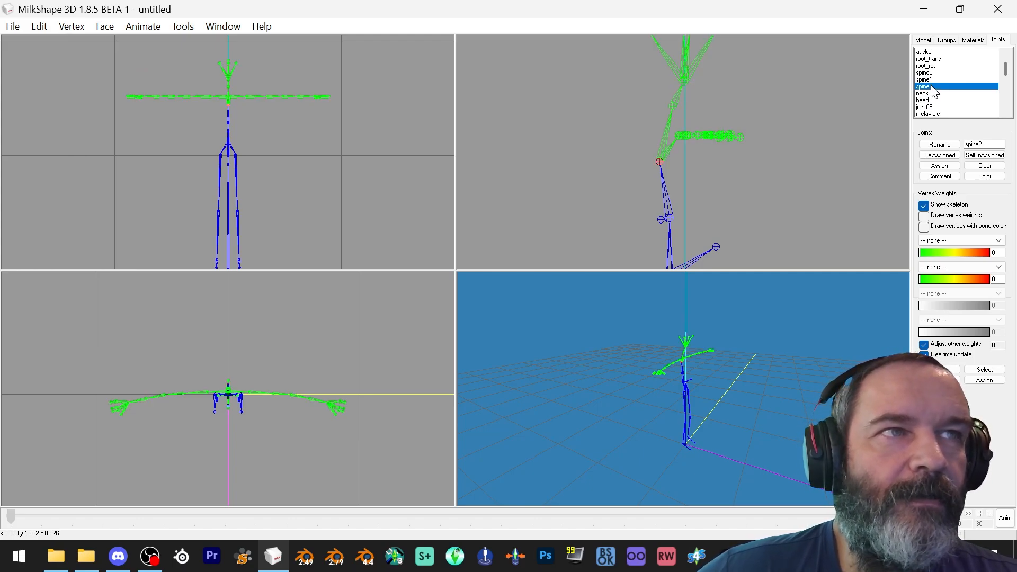
click(948, 40)
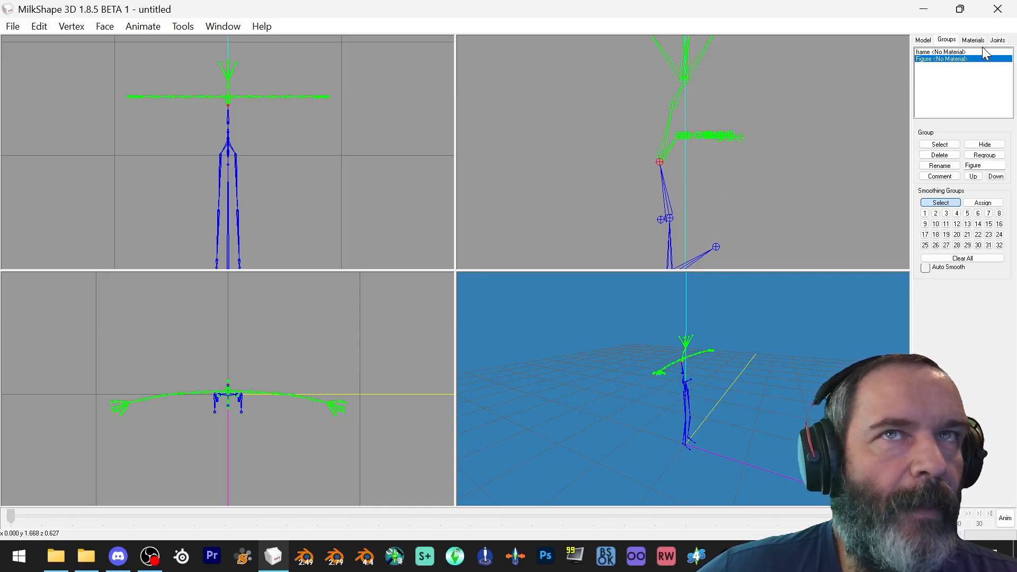
click(998, 41)
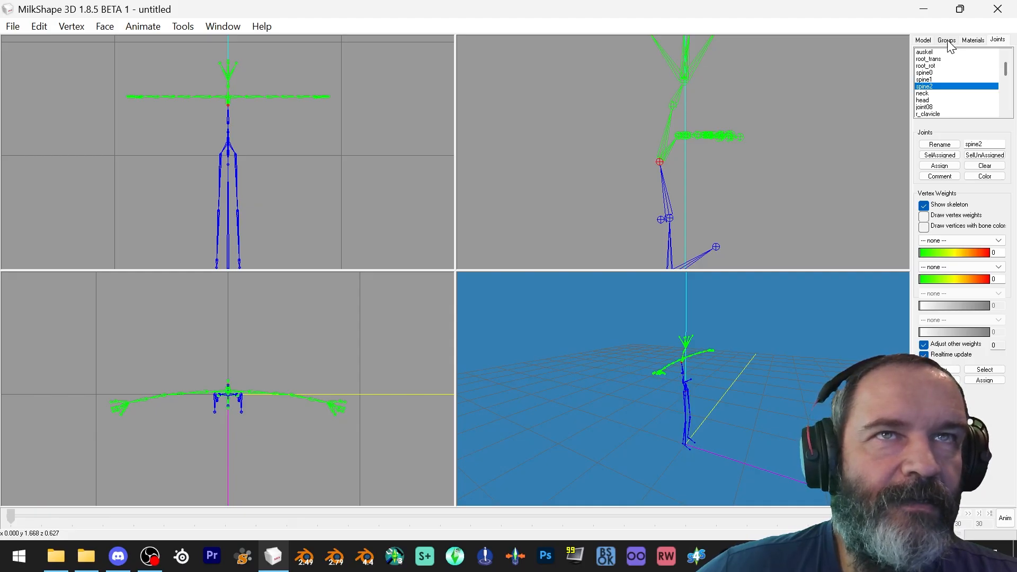
click(39, 27)
click(66, 174)
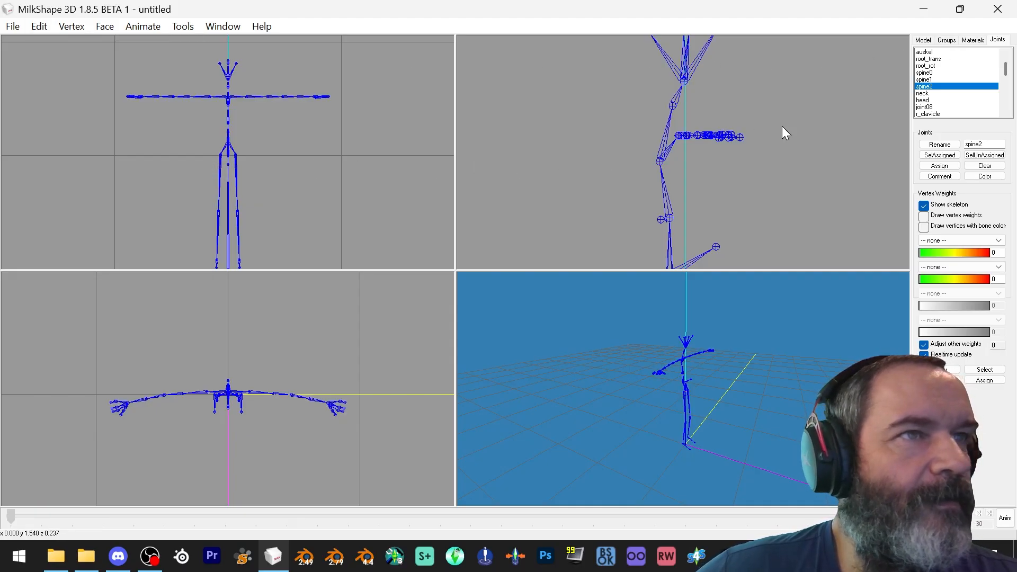
click(946, 40)
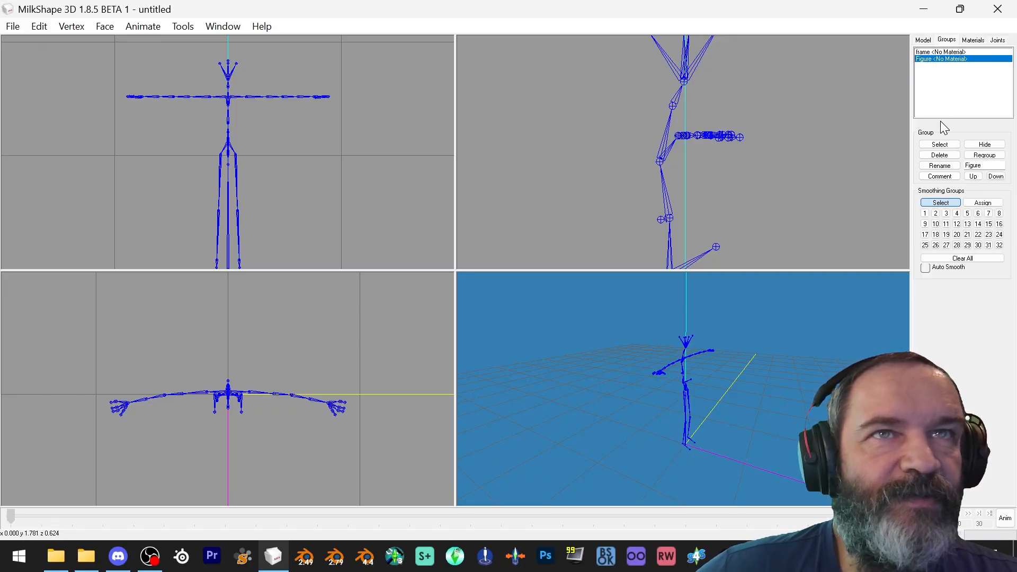
Rename the imported Figure group to lens and clear the selection
double_click(981, 165)
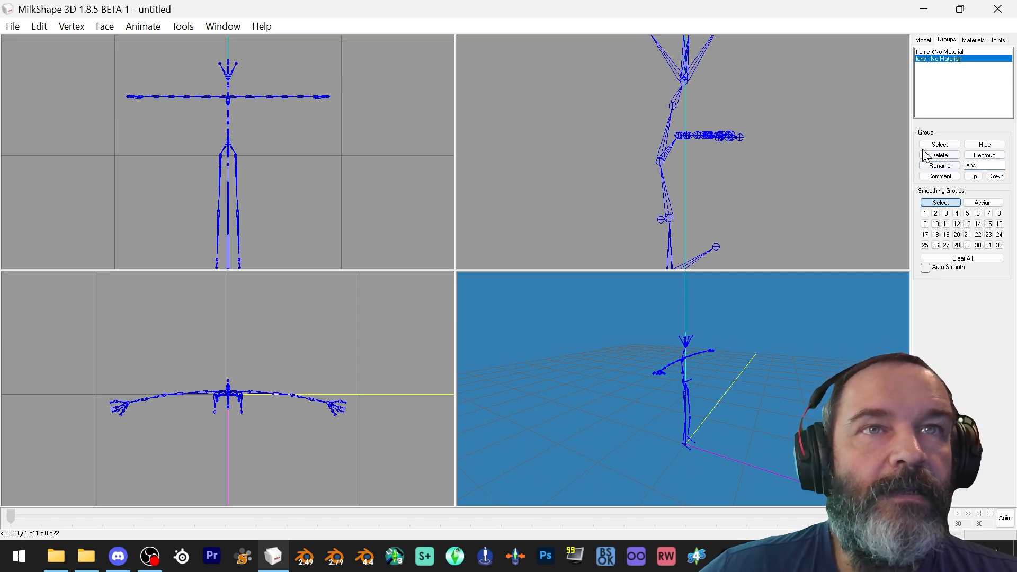
click(39, 27)
click(76, 173)
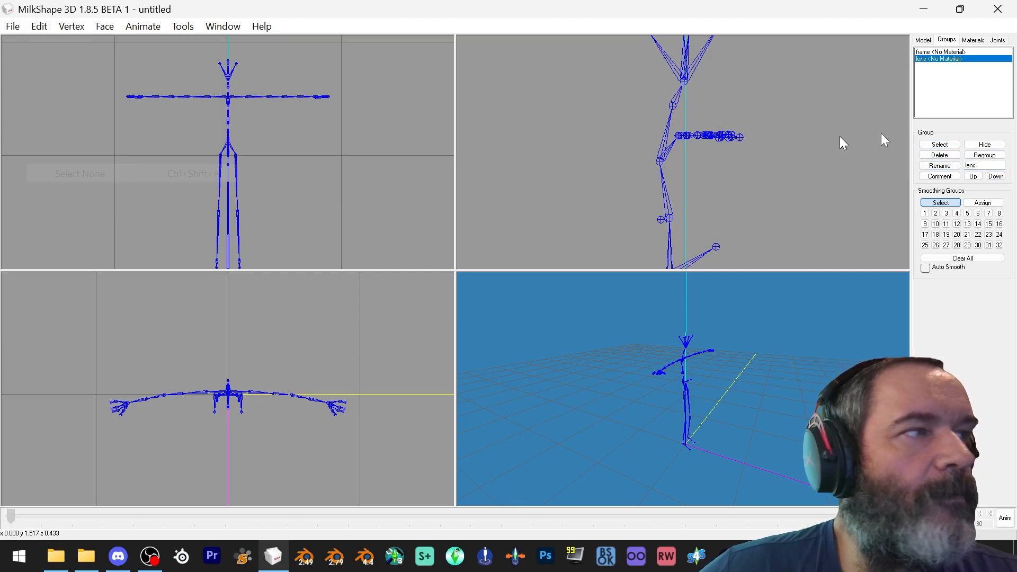
Duplicate the lens group and rename the duplicate to rim
click(43, 30)
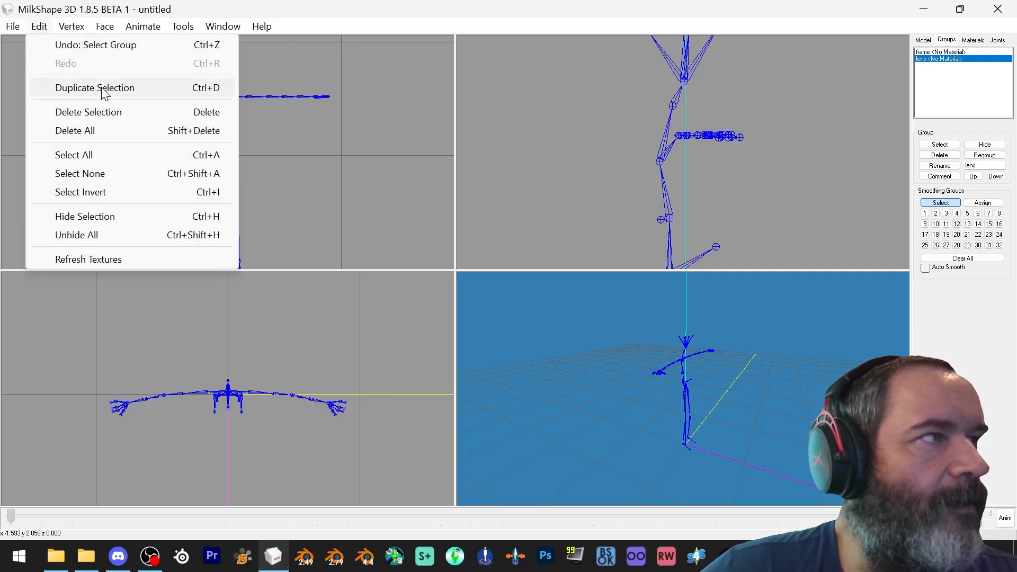
click(100, 88)
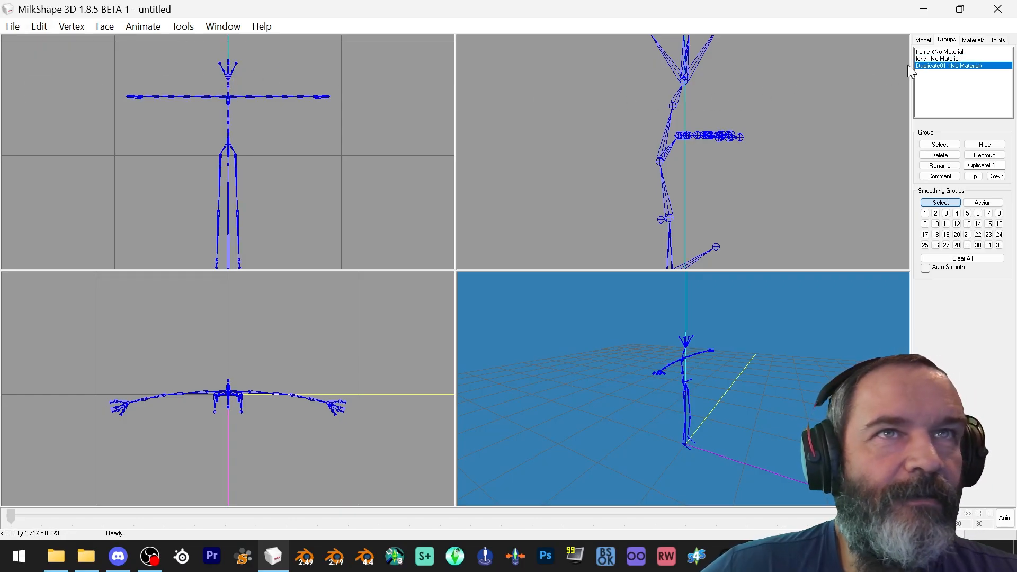
drag(987, 165, 914, 168)
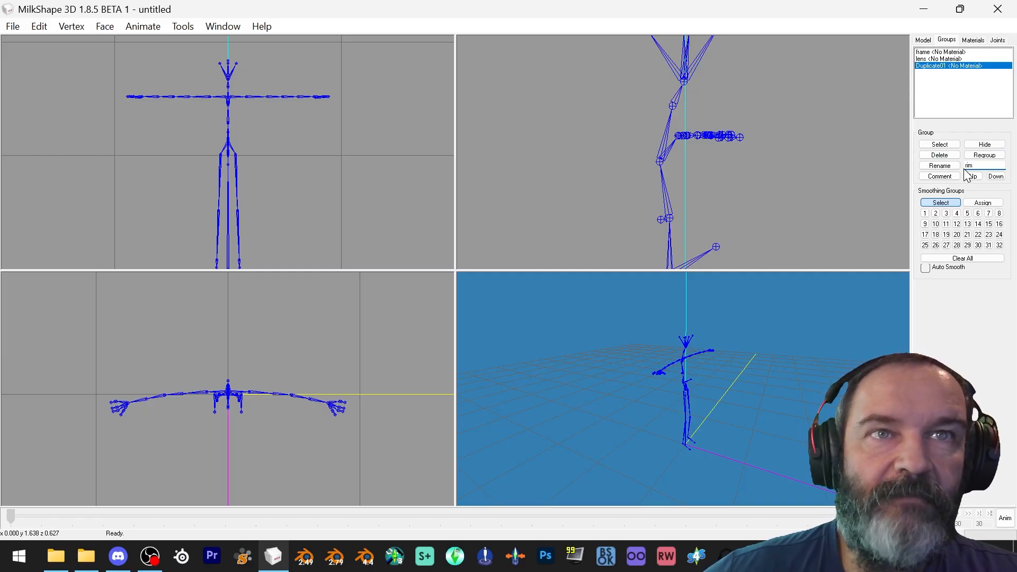
click(954, 167)
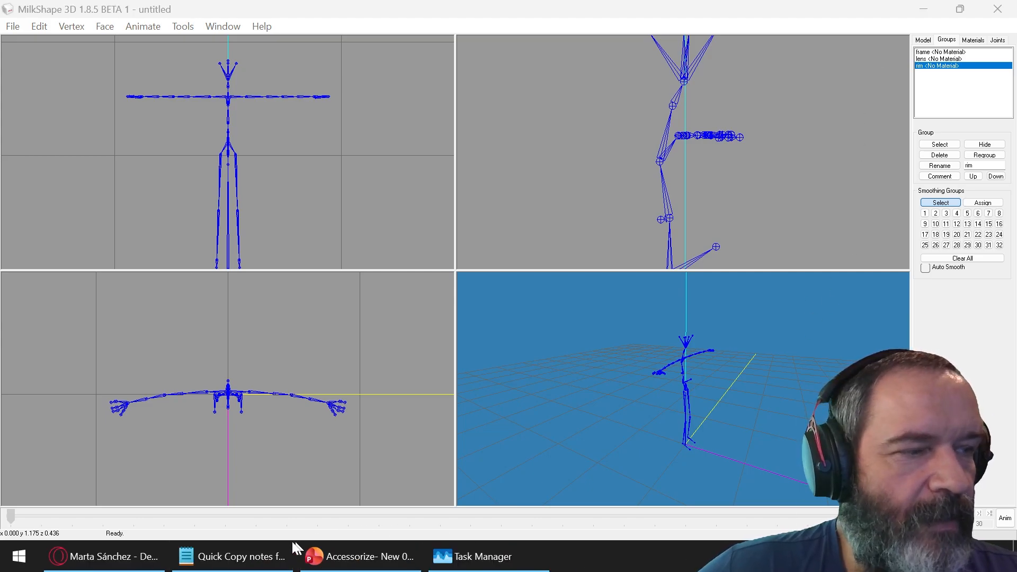
Switch to the Quick Copy notes and copy the frame block's ModelName, Opacity, HasTangentArray and NumSkinWgts lines
click(207, 562)
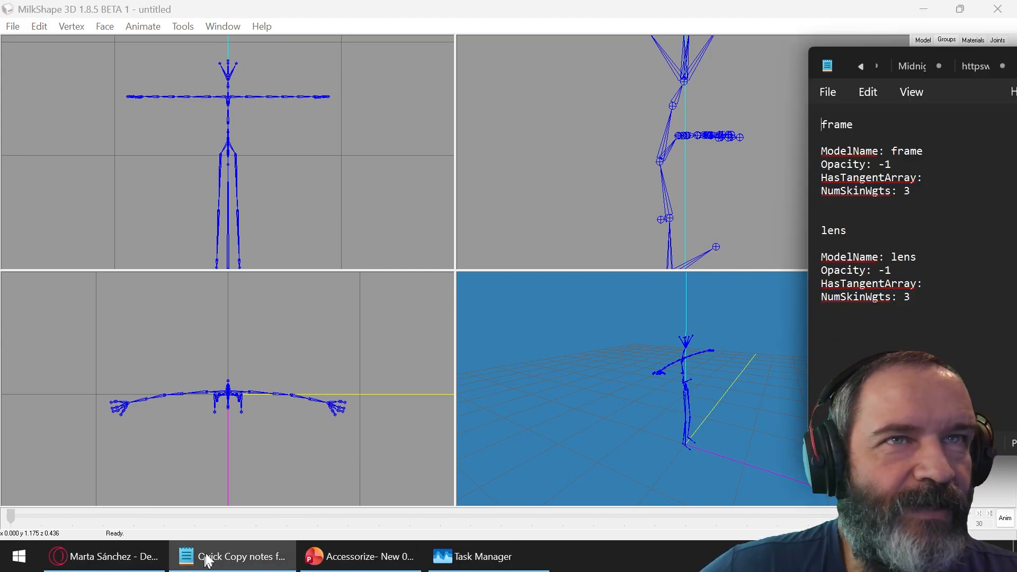
drag(943, 197, 816, 150)
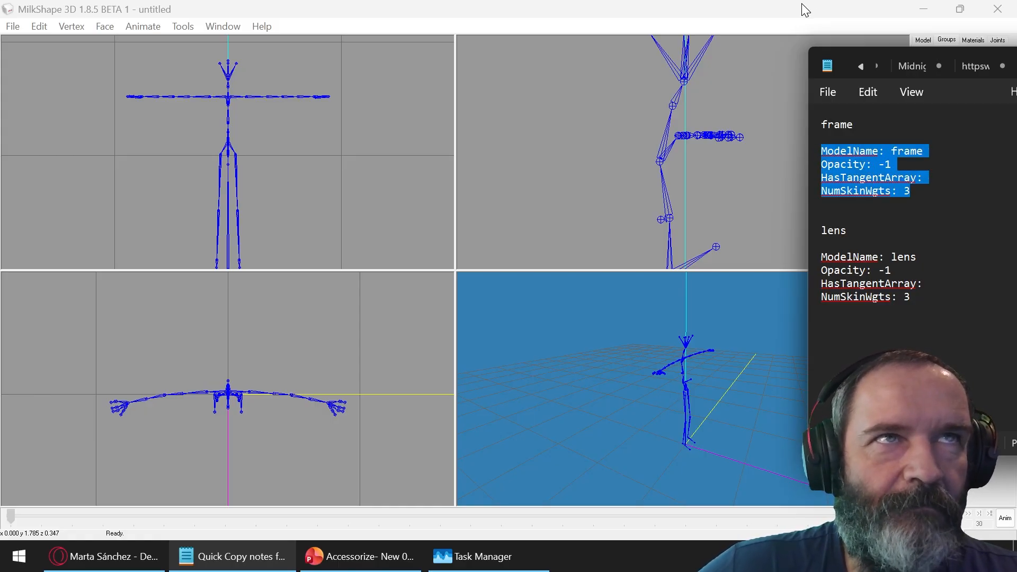
click(918, 193)
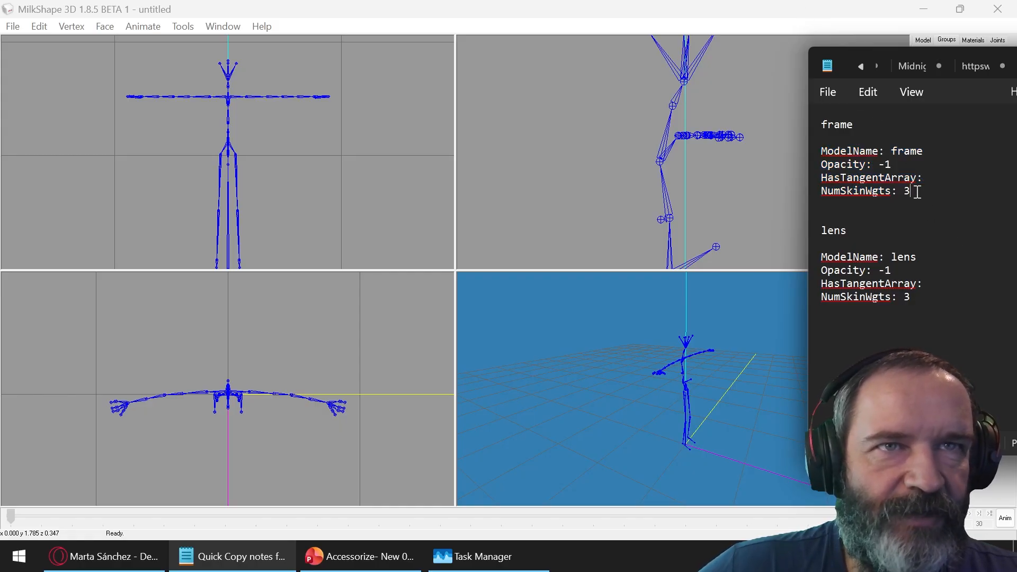
drag(918, 192, 816, 152)
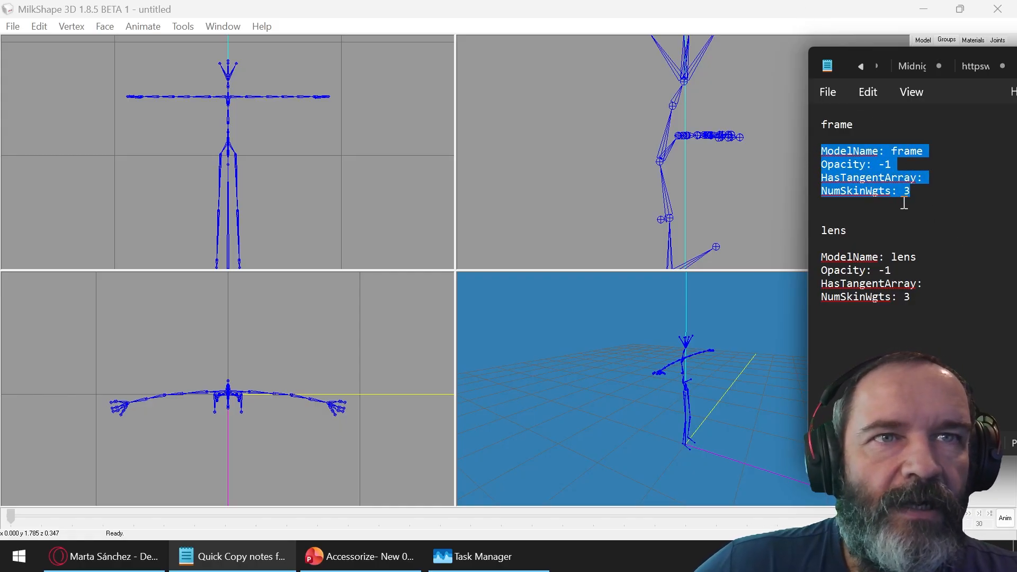
drag(927, 192, 812, 155)
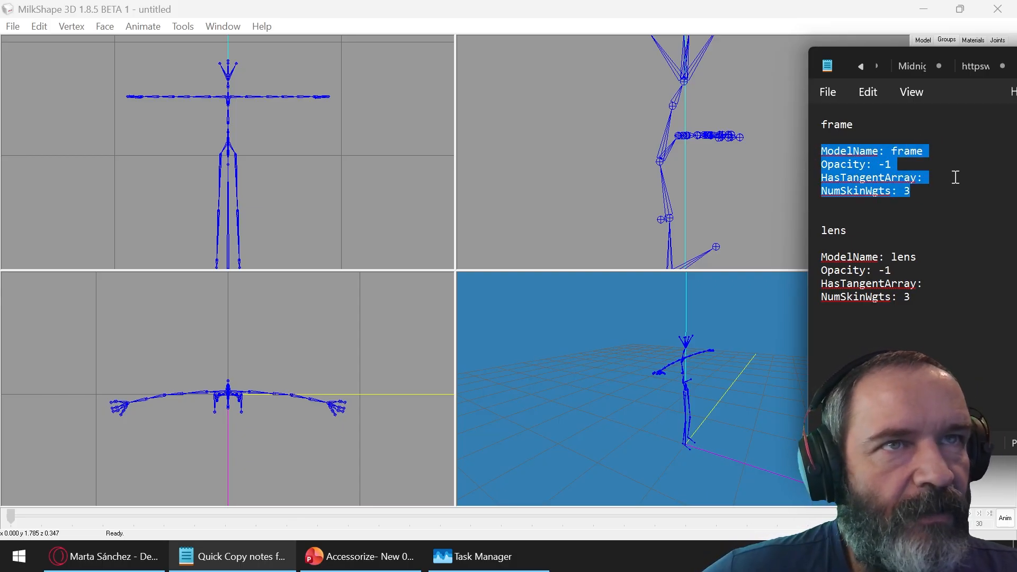
drag(932, 191, 814, 154)
key(ctrl+c)
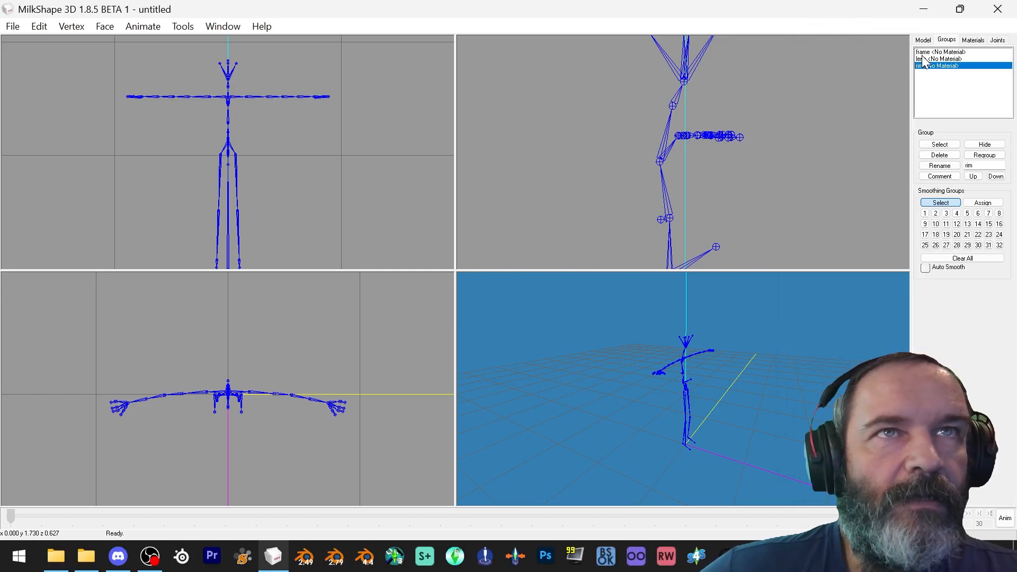
Paste the copied lines as the frame group's comment
click(923, 53)
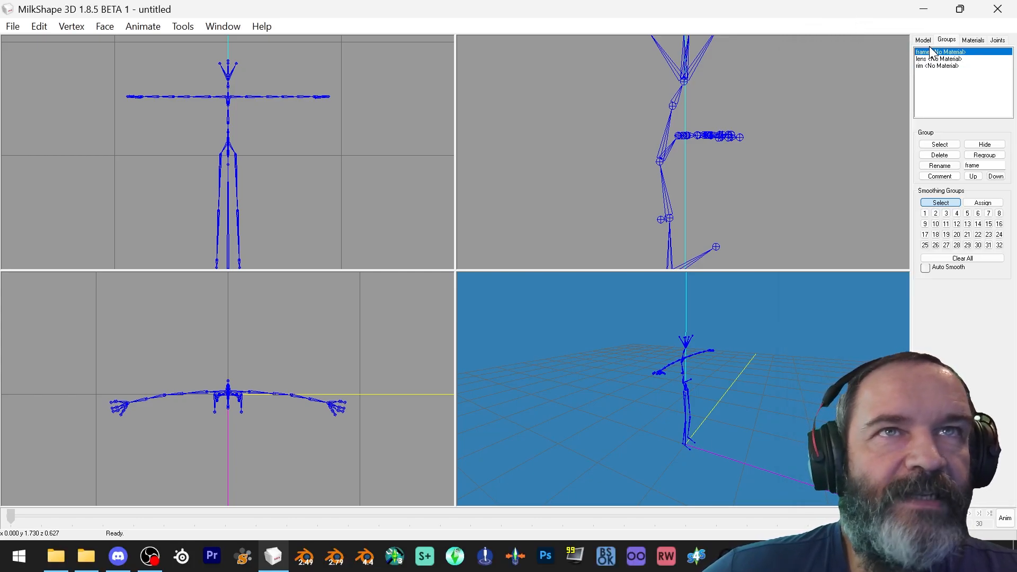
click(940, 176)
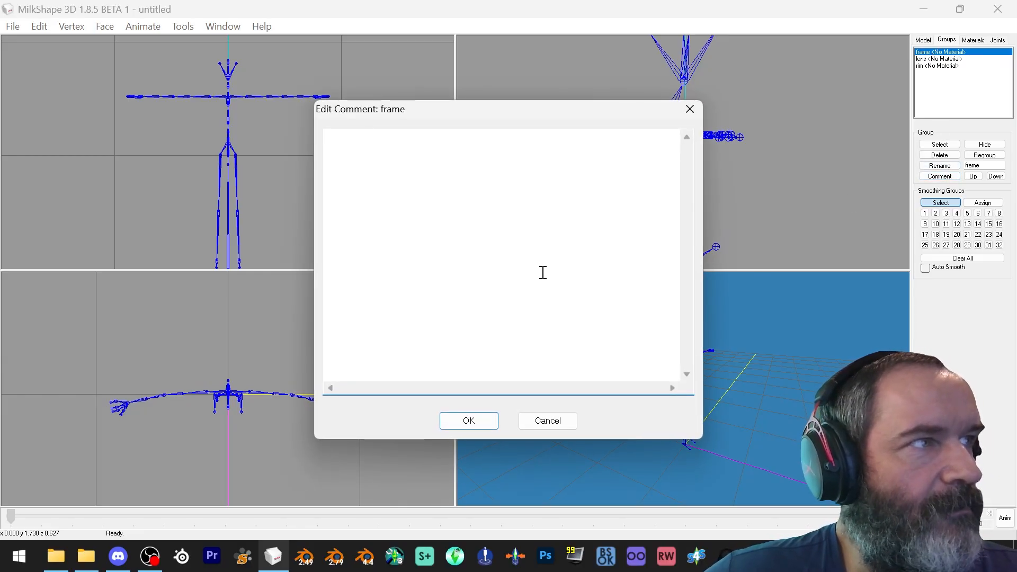
key(ctrl+v)
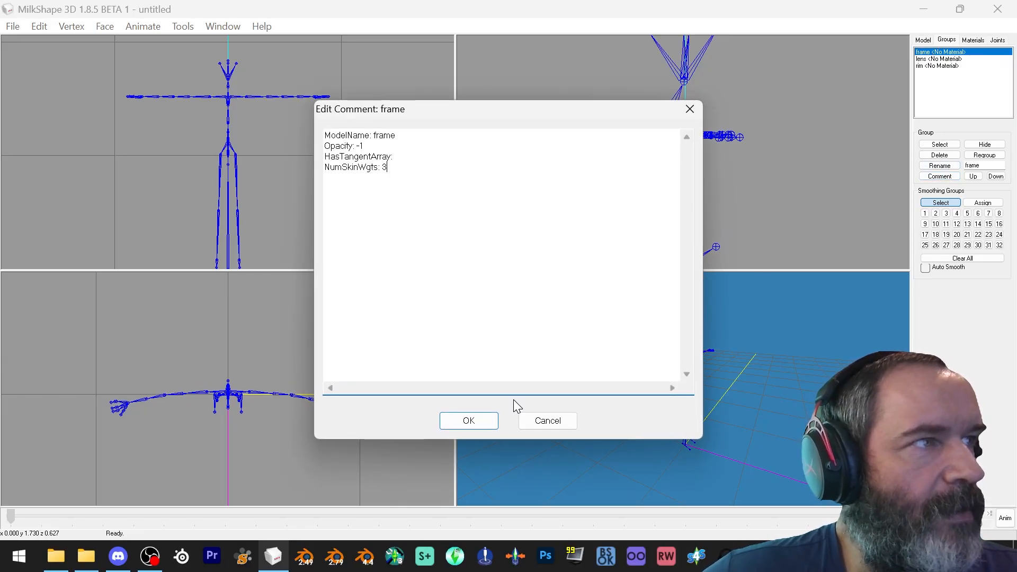
click(472, 422)
Paste the same lines as the lens group's comment, changing the ModelName to lens
click(920, 59)
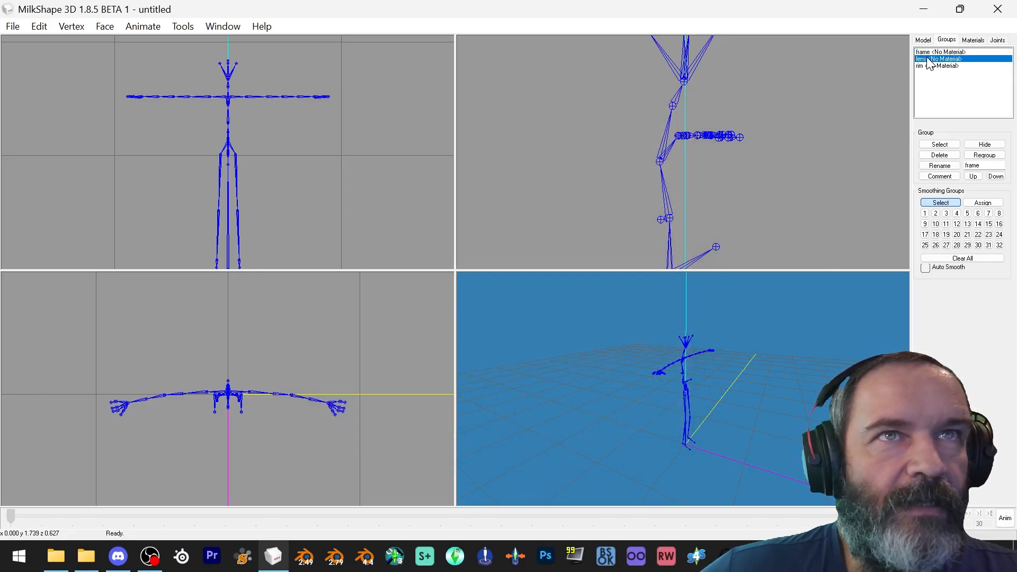
click(940, 177)
key(ctrl+v)
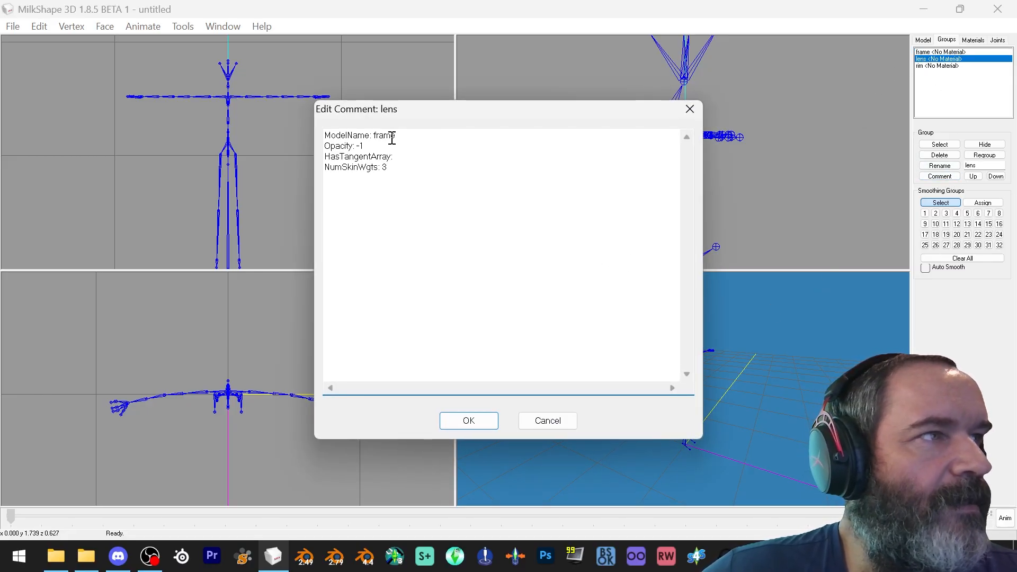
double_click(385, 136)
text(lens)
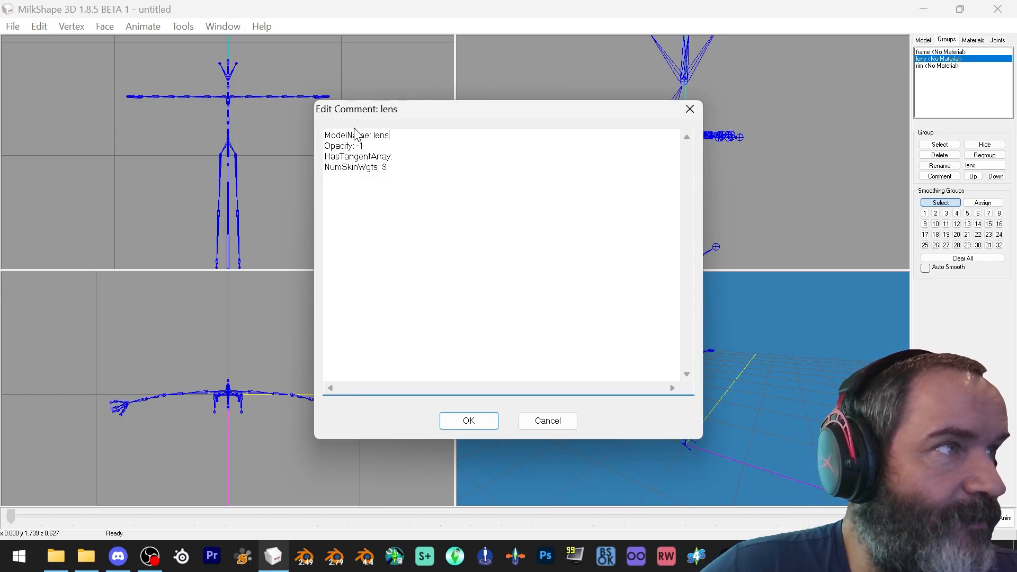
click(468, 420)
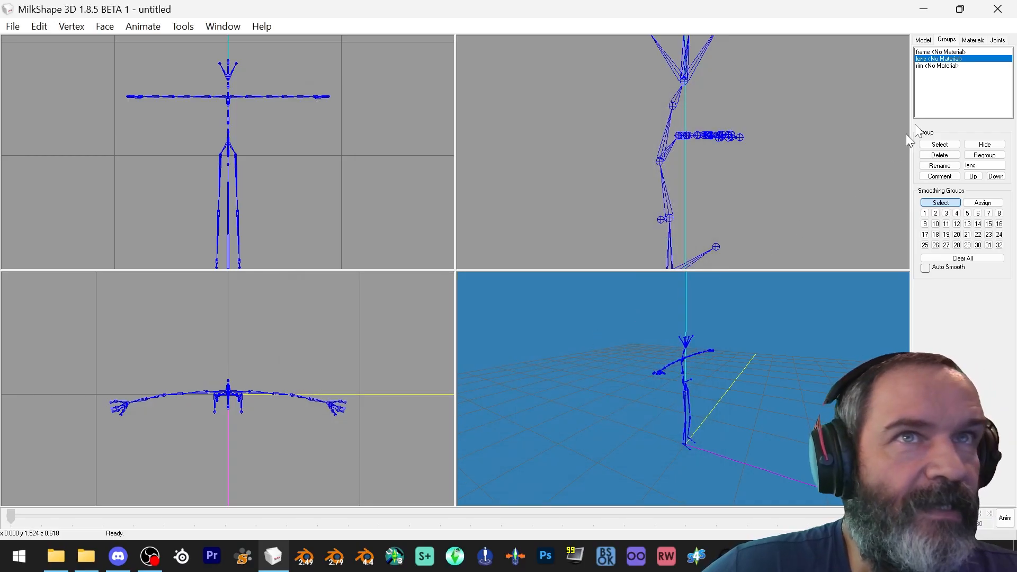
Paste the lines as the rim group's comment, changing the ModelName to rim
click(943, 66)
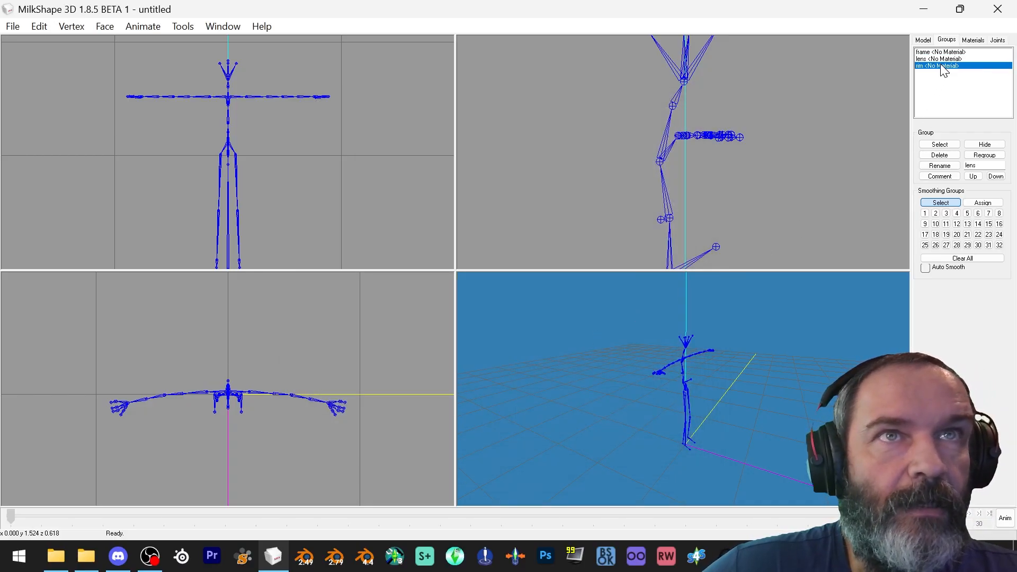
click(948, 177)
text(ModelName: frame Opacity: -1 HasTangentArray: NumSkinWgts: 3)
double_click(384, 136)
text(rim)
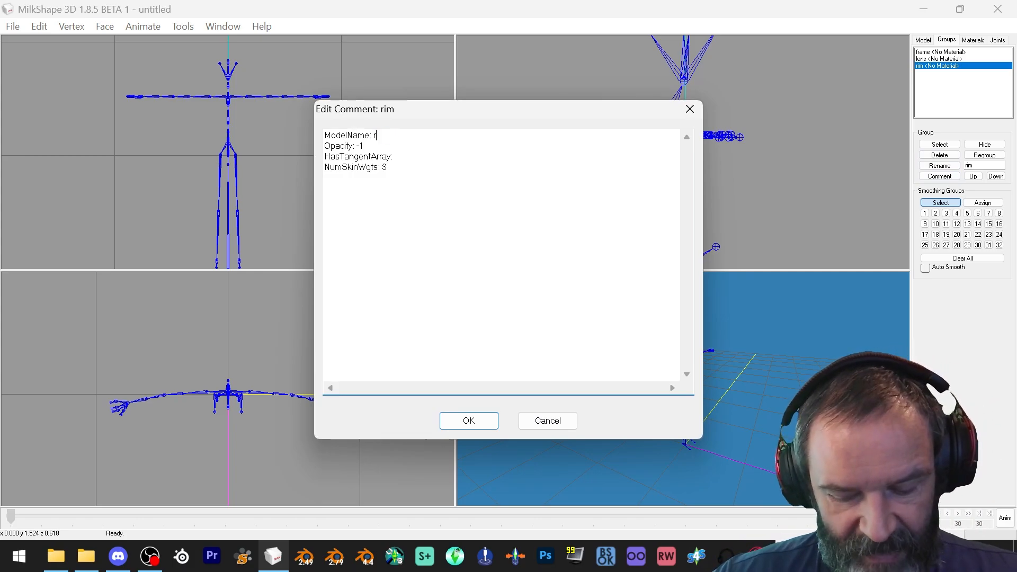
click(467, 421)
Unhide all hidden geometry so the bucket shows on the mannequin again
click(33, 30)
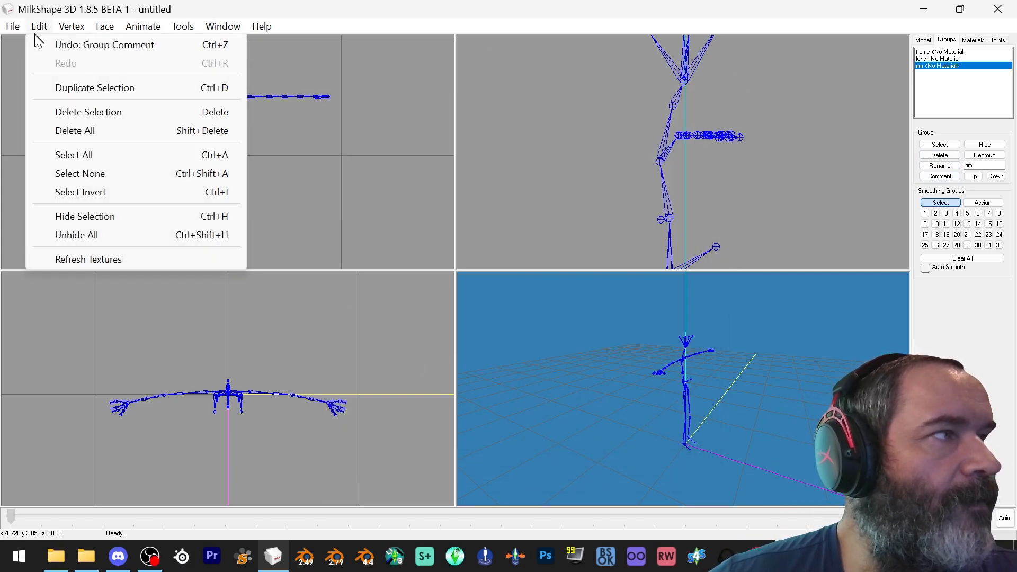
click(112, 234)
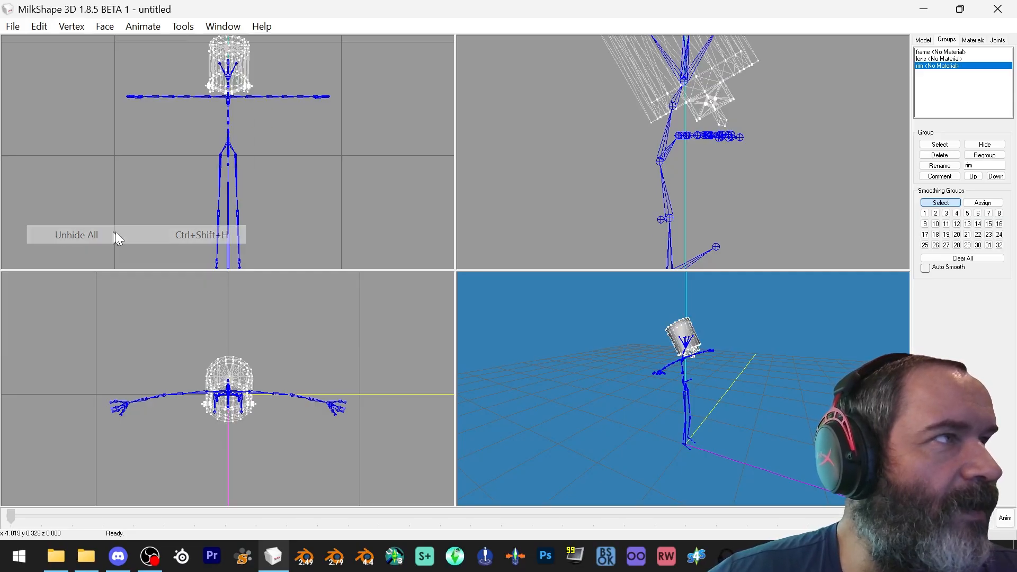
drag(827, 313, 758, 325)
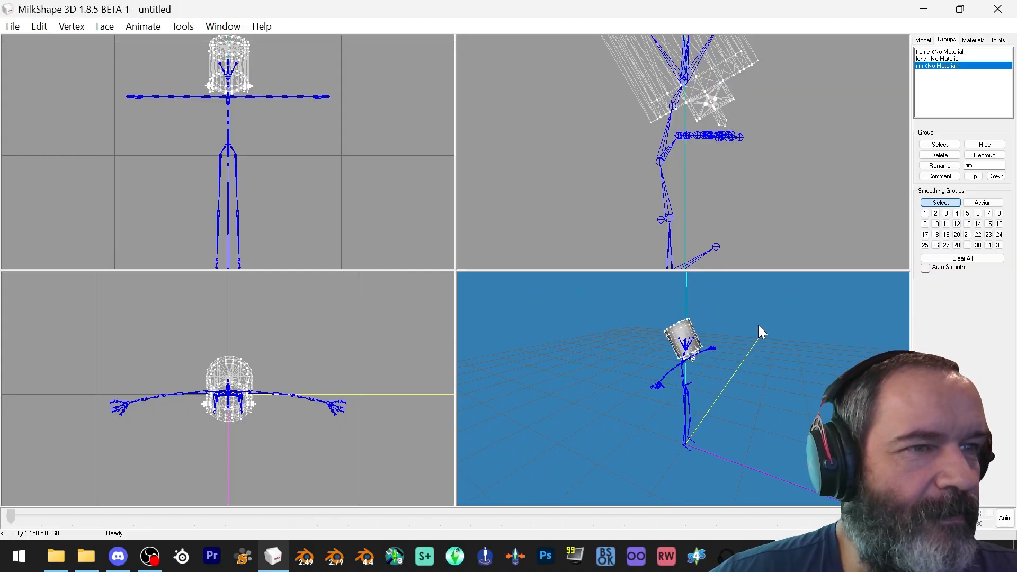
Save the model as Buckethead in the Accessorize Your Life folder on the Desktop
click(13, 27)
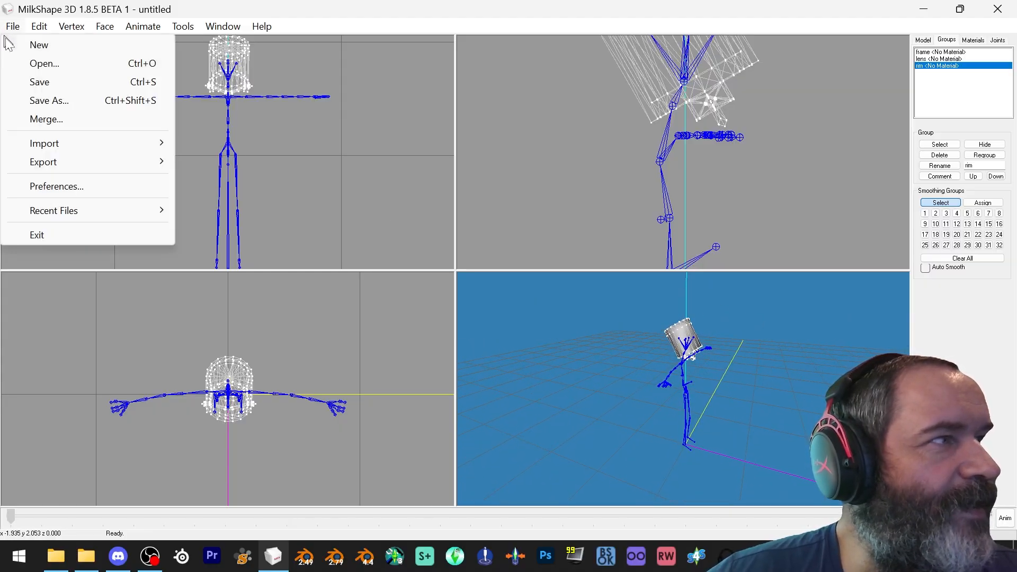
click(53, 99)
scroll(166, 222, up, 1)
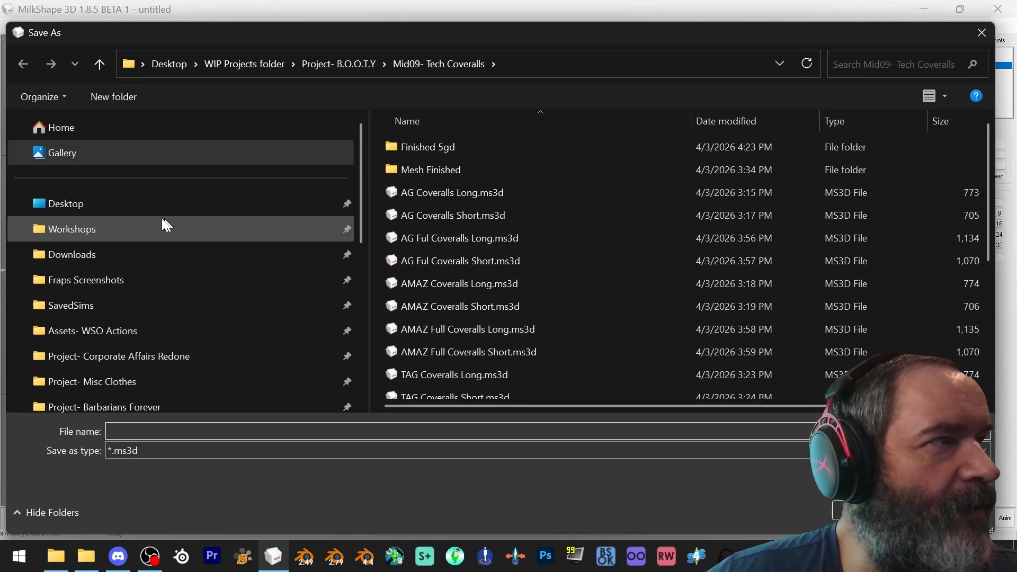
click(113, 202)
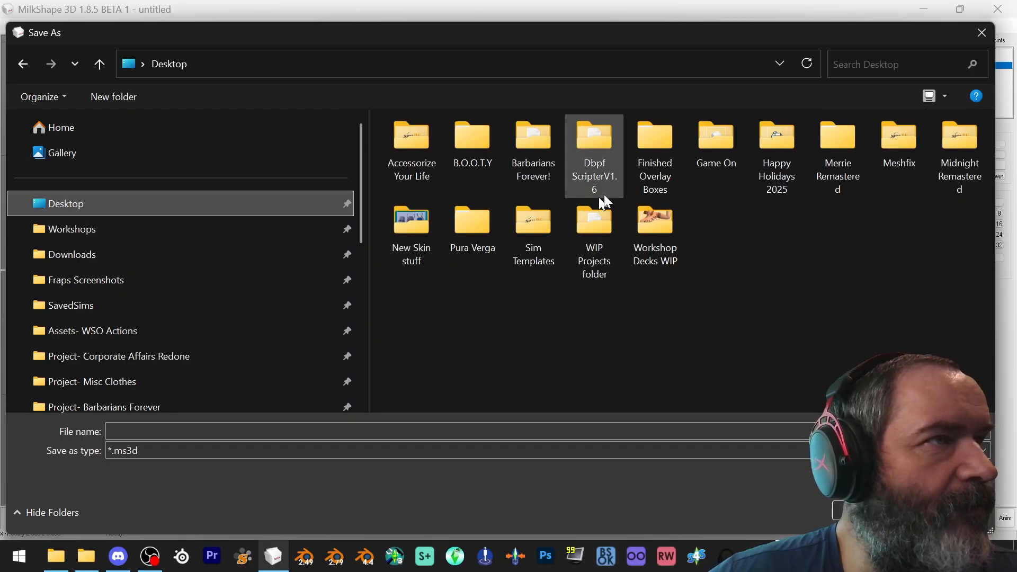
double_click(423, 151)
click(235, 432)
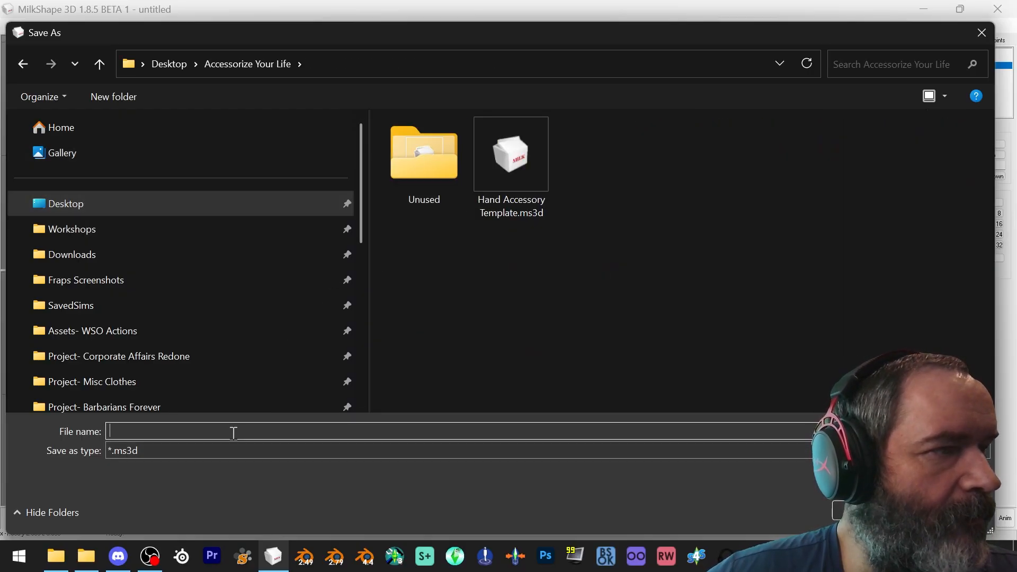
text(Buckethead)
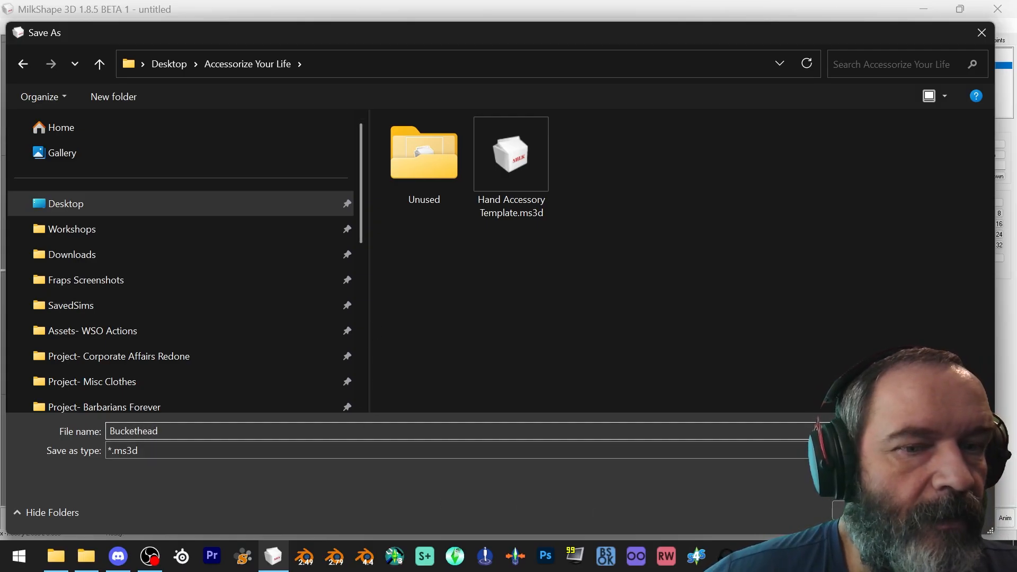
key(Return)
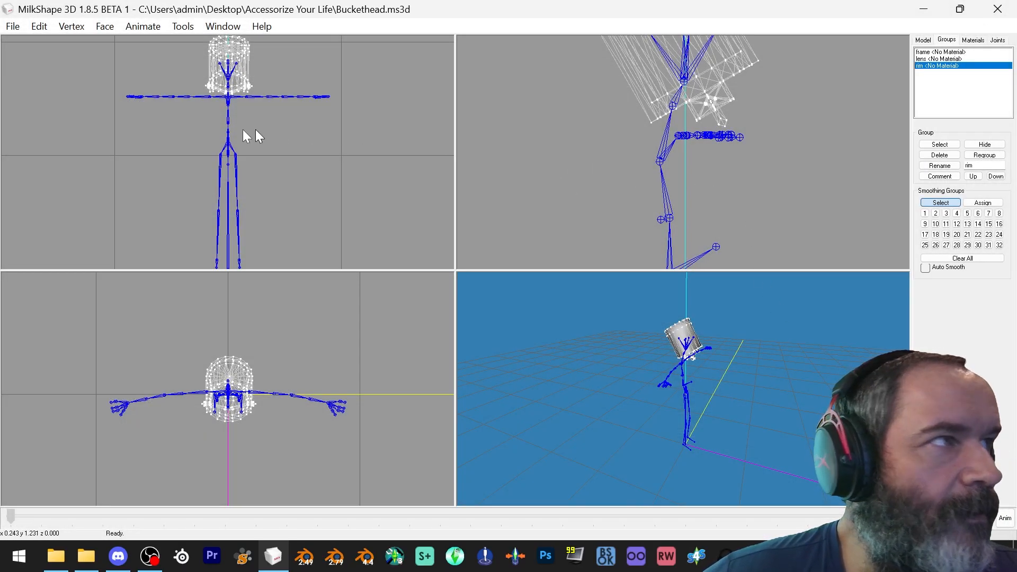
Open the Hand Accessory Template file from the same folder
click(12, 26)
click(27, 64)
click(488, 154)
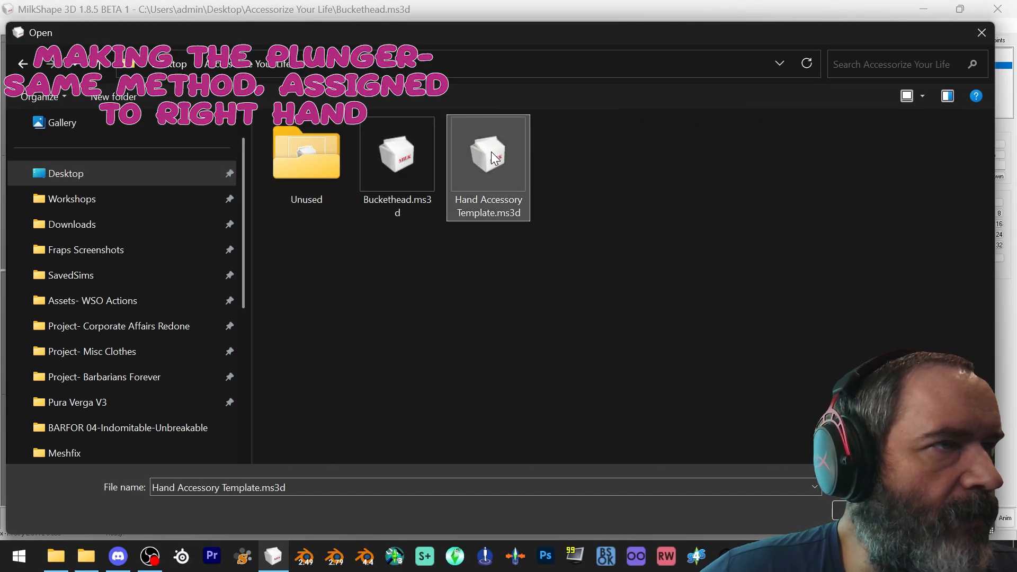
mouse_move(73, 151)
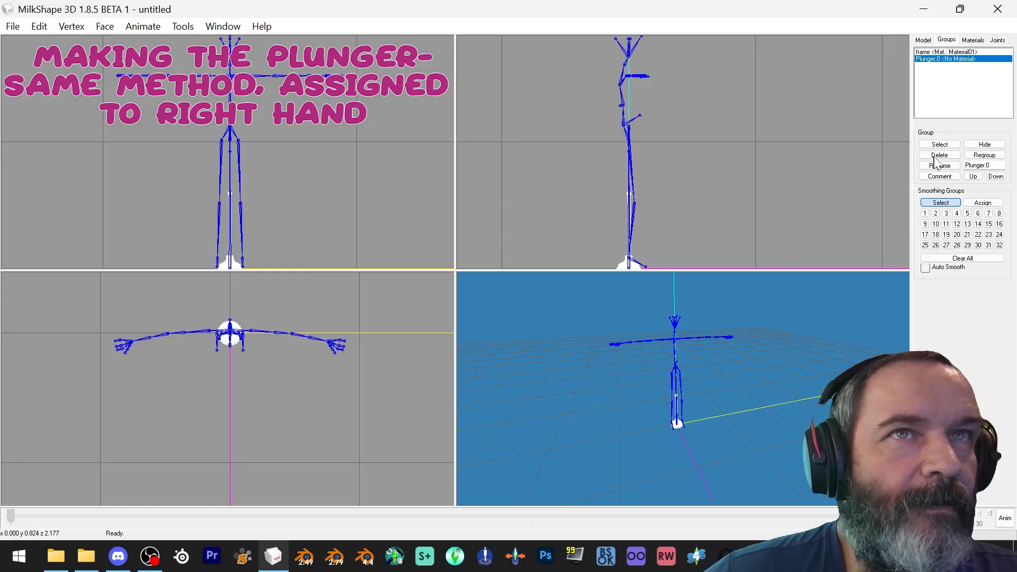
Rotate and move the imported plunger so its handle sits in the right hand
click(923, 40)
click(994, 227)
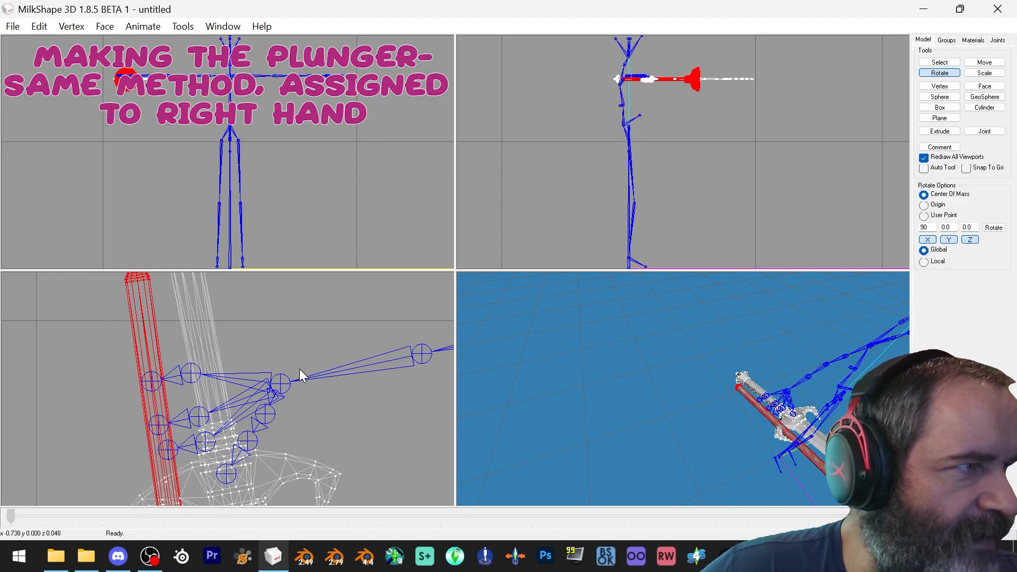
drag(299, 368, 375, 419)
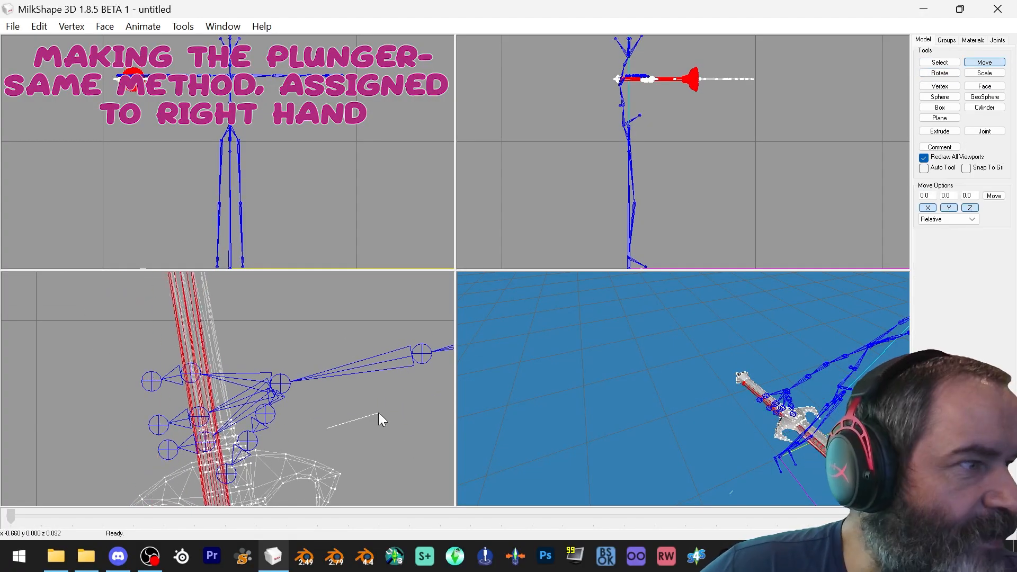
click(940, 74)
drag(392, 360, 413, 350)
click(984, 63)
drag(339, 382, 356, 381)
scroll(743, 252, up, 10)
ctrl+drag(742, 189, 860, 154)
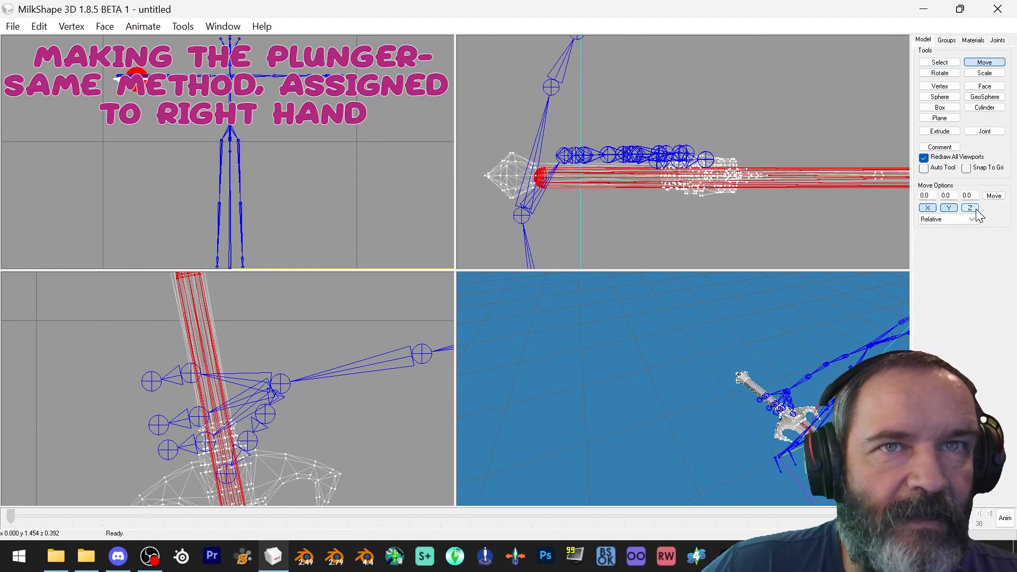
drag(737, 246, 737, 243)
Delete the template's original group and rename the plunger group to frame
click(947, 40)
click(940, 155)
text(frame)
click(940, 166)
Assign the frame group's vertices to the r_hand joint
click(39, 26)
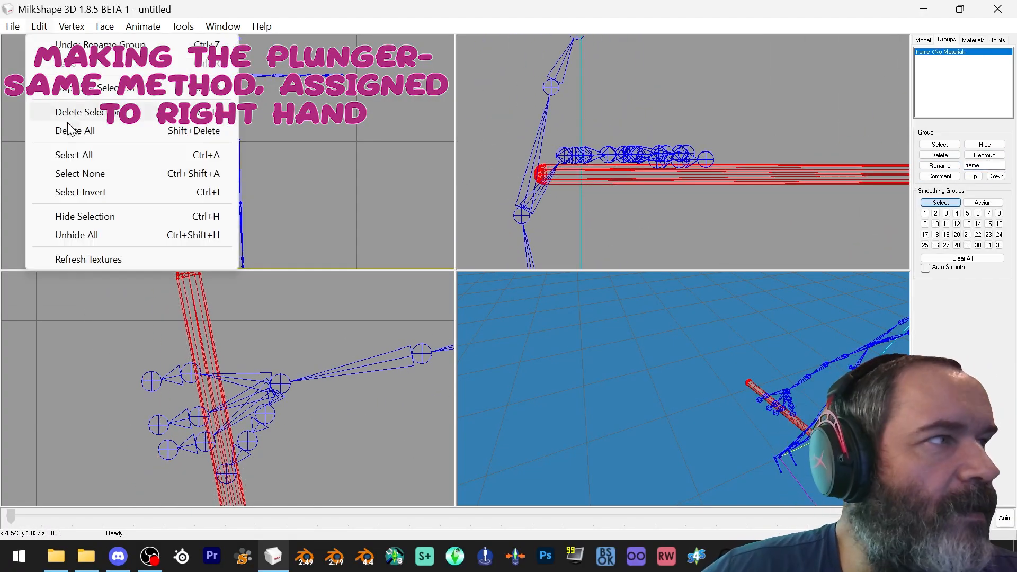
click(79, 173)
click(997, 41)
scroll(993, 83, up, 4)
click(927, 79)
click(947, 40)
click(939, 145)
click(998, 40)
click(945, 166)
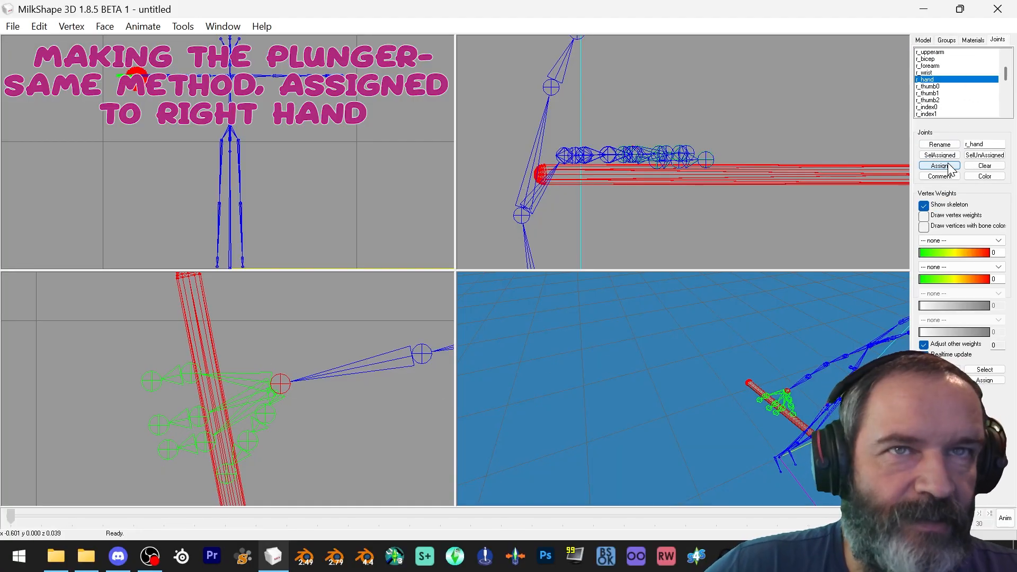
Clear the selection and review the joint and group lists
click(40, 27)
click(79, 173)
click(12, 27)
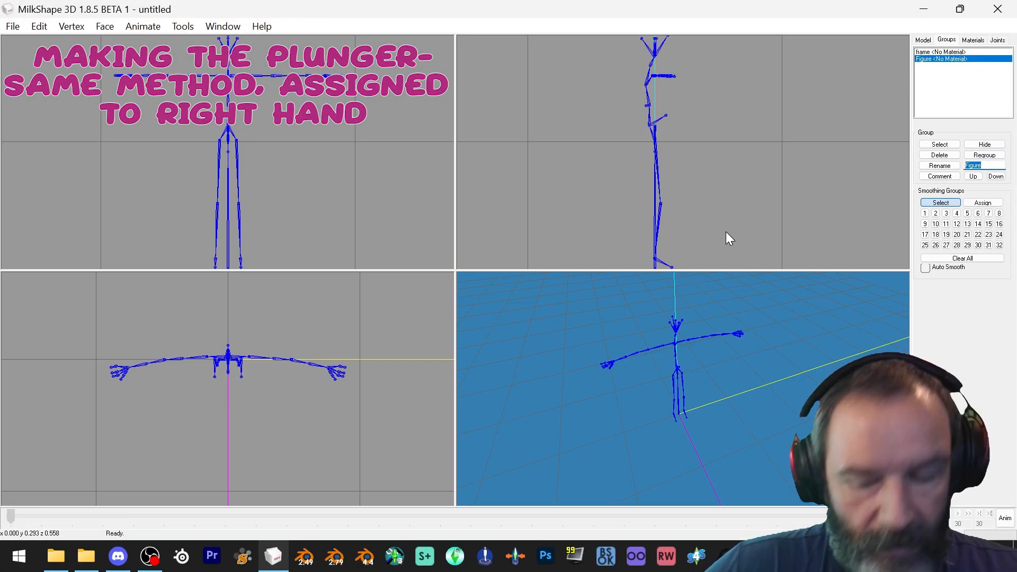
click(997, 40)
click(924, 50)
click(947, 40)
click(998, 40)
click(947, 40)
Duplicate the lens group and rename the duplicate to rim
click(39, 27)
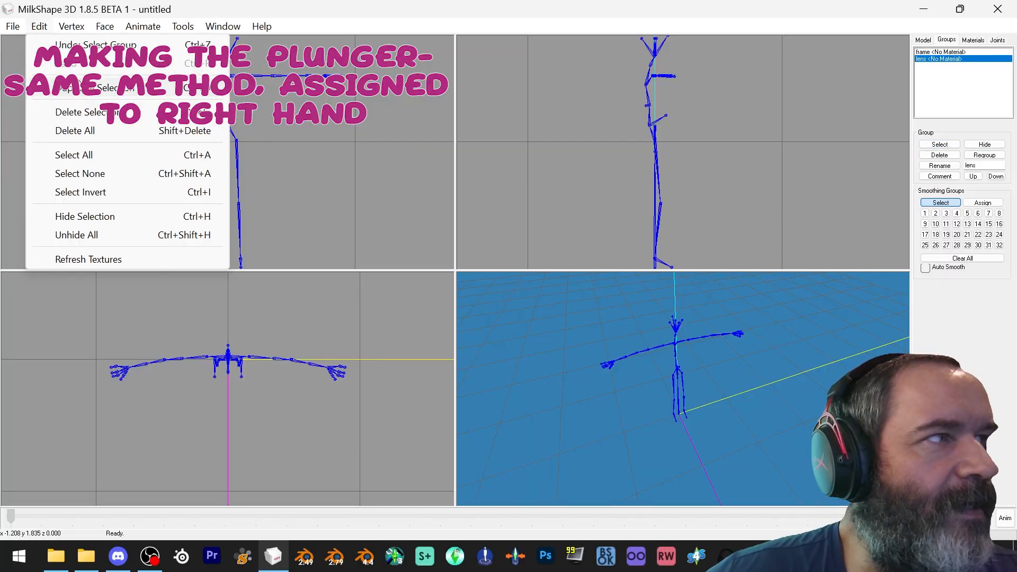
click(69, 93)
drag(1001, 166, 962, 180)
text(rim)
click(940, 166)
Add export comments to the lens and rim groups, entering rim as the rim's model name
click(939, 58)
click(940, 177)
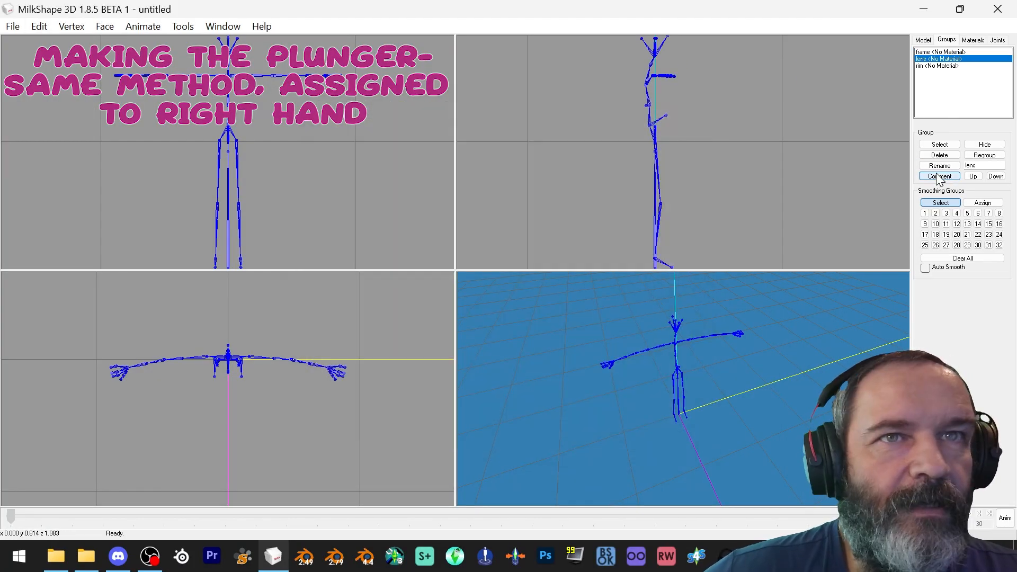
click(938, 66)
click(940, 177)
text(rim)
click(469, 420)
Save the model as Plunger in the Accessorize Your Life folder
click(39, 26)
click(13, 27)
click(511, 154)
text(Plunger)
key(Return)
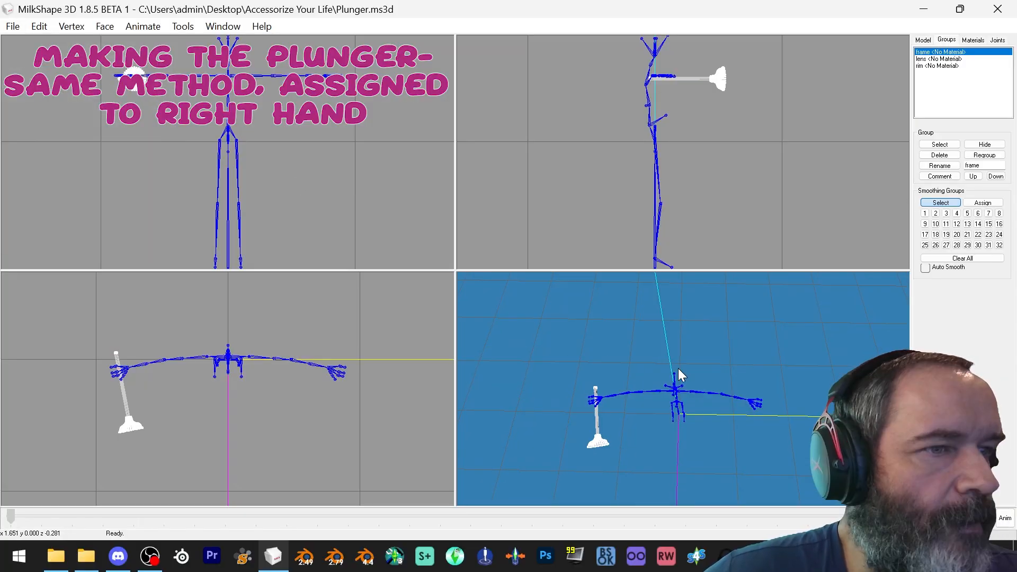
Apply Cat's Normal Smoother to the model
click(71, 27)
click(196, 289)
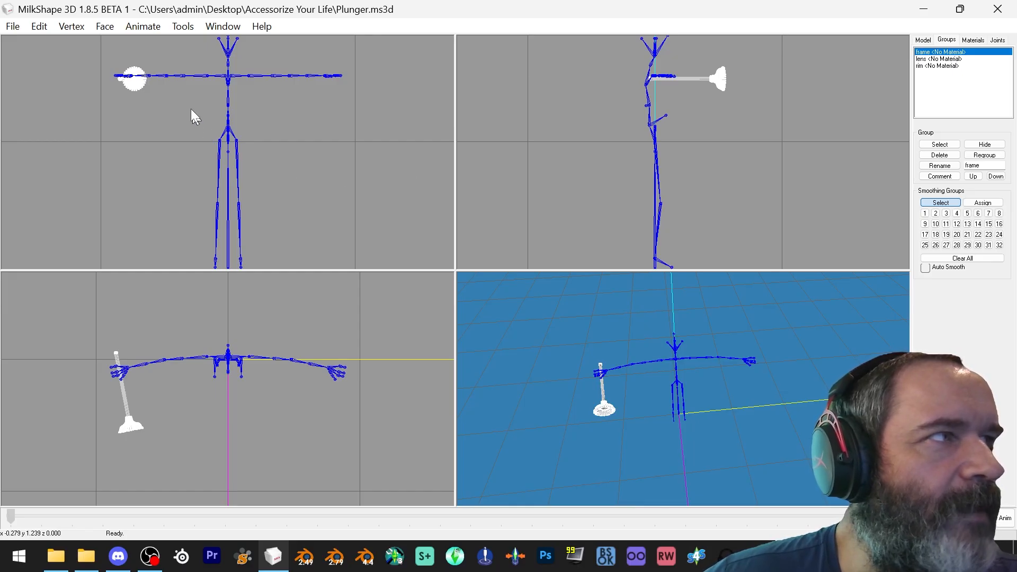
click(73, 28)
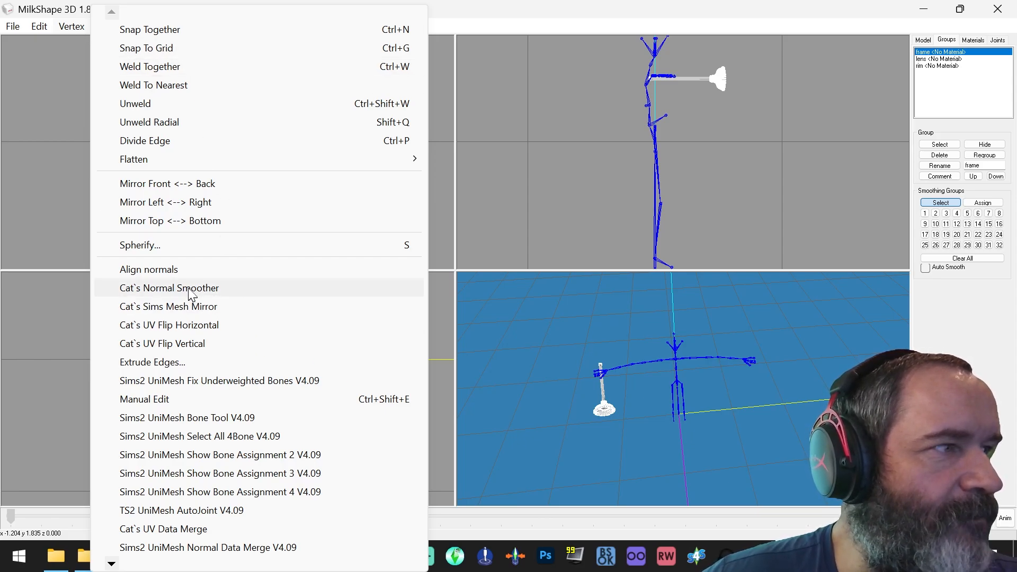
click(532, 19)
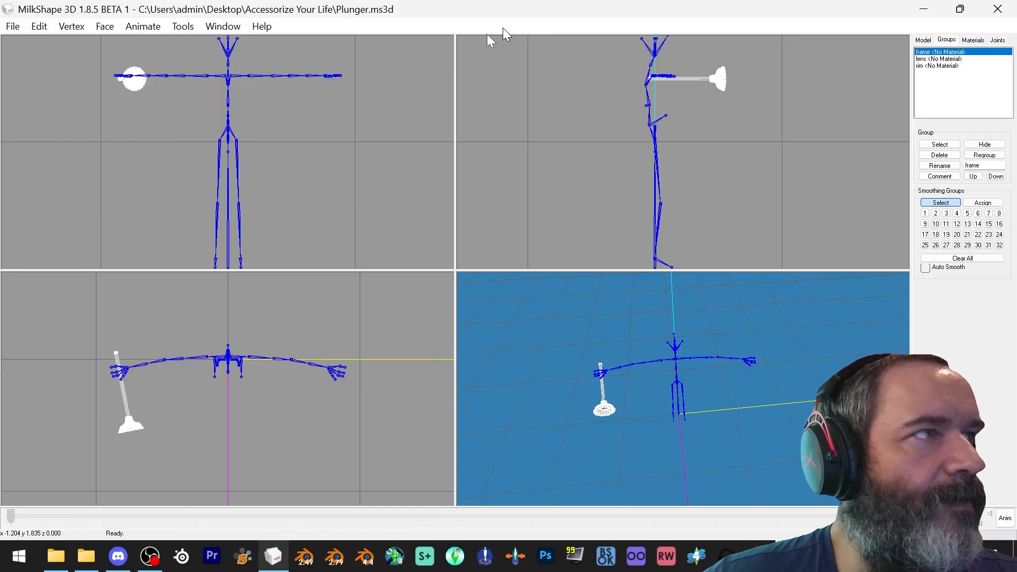
click(11, 29)
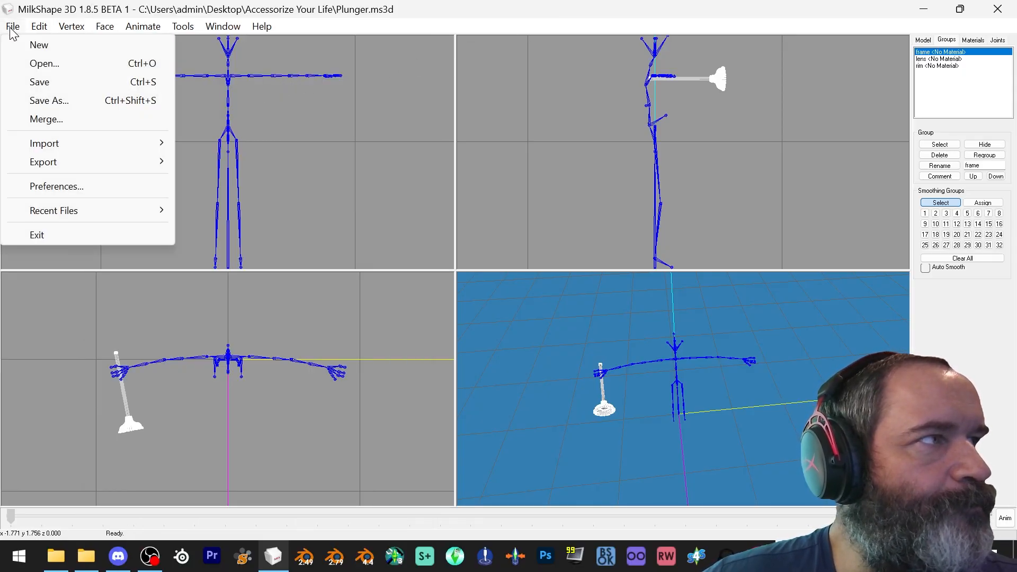
click(393, 12)
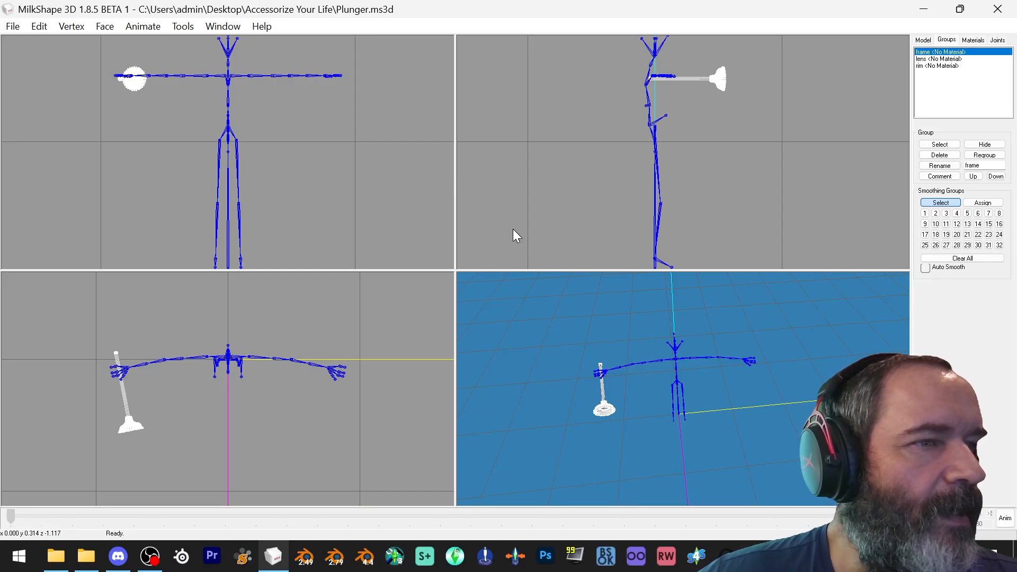
Inspect the plunger held in the right hand in the 3D view
drag(604, 347, 709, 354)
drag(735, 394, 762, 311)
mouse_move(758, 359)
mouse_down()
mouse_move(738, 355)
mouse_move(763, 353)
mouse_move(746, 351)
mouse_up()
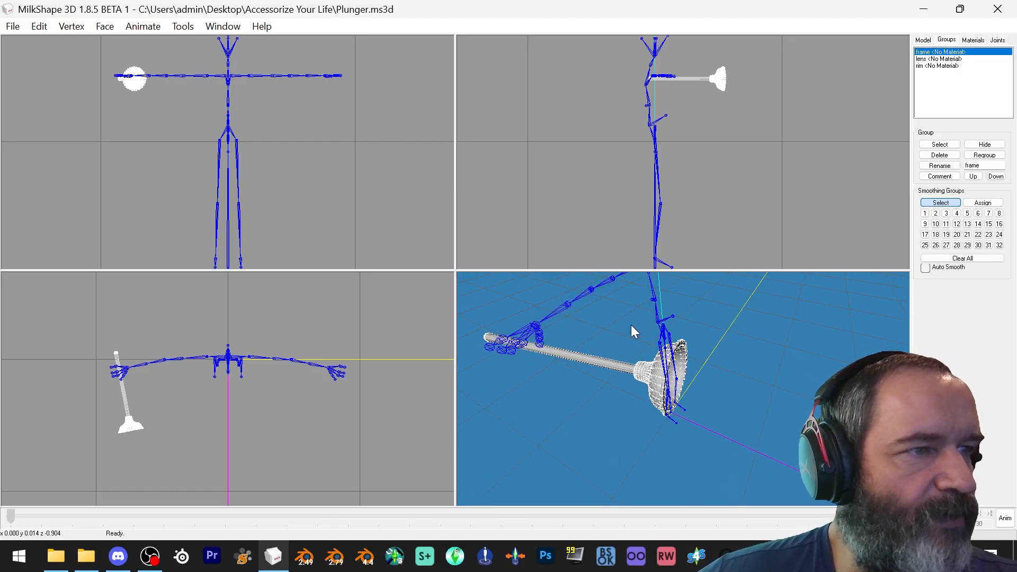
mouse_move(643, 328)
mouse_down()
mouse_move(663, 334)
mouse_move(634, 332)
mouse_up()
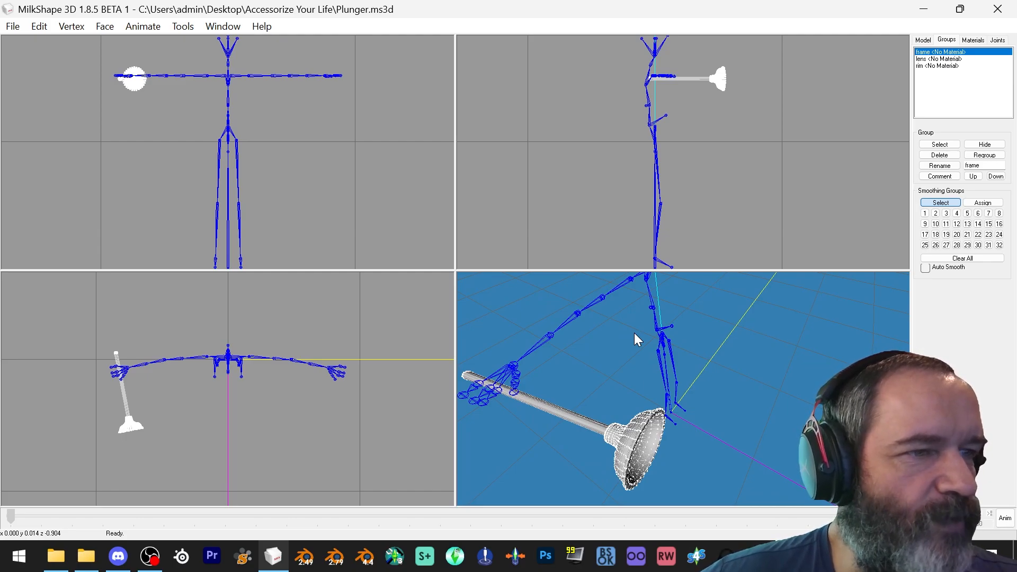
Save the plunger model
drag(635, 332, 669, 362)
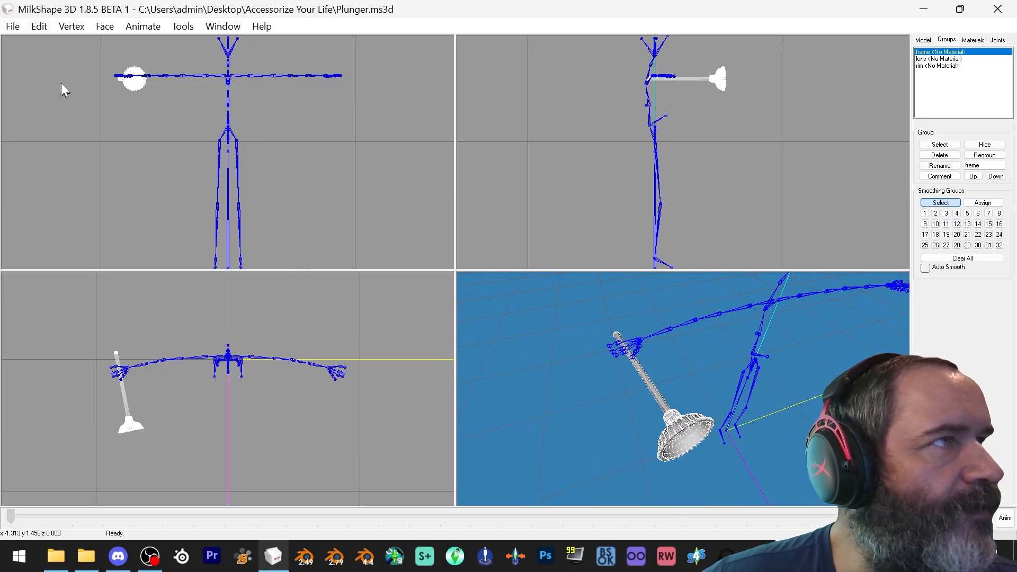
click(13, 27)
click(49, 85)
Export the plunger with the Sims2 UniMesh Exporter as workshop-af-plunger in the Accessorize Your Life folder
click(13, 28)
mouse_move(55, 168)
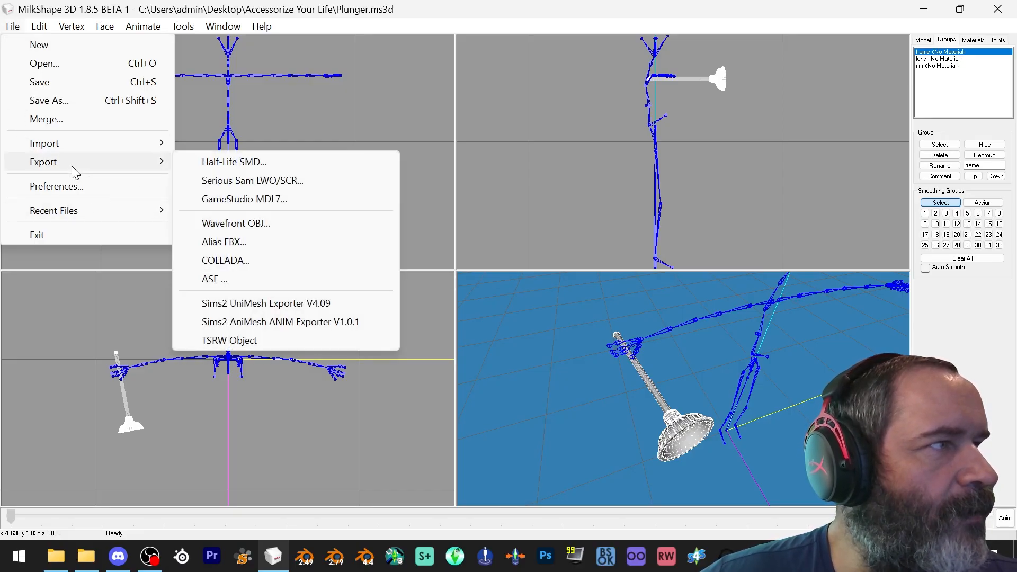
click(268, 309)
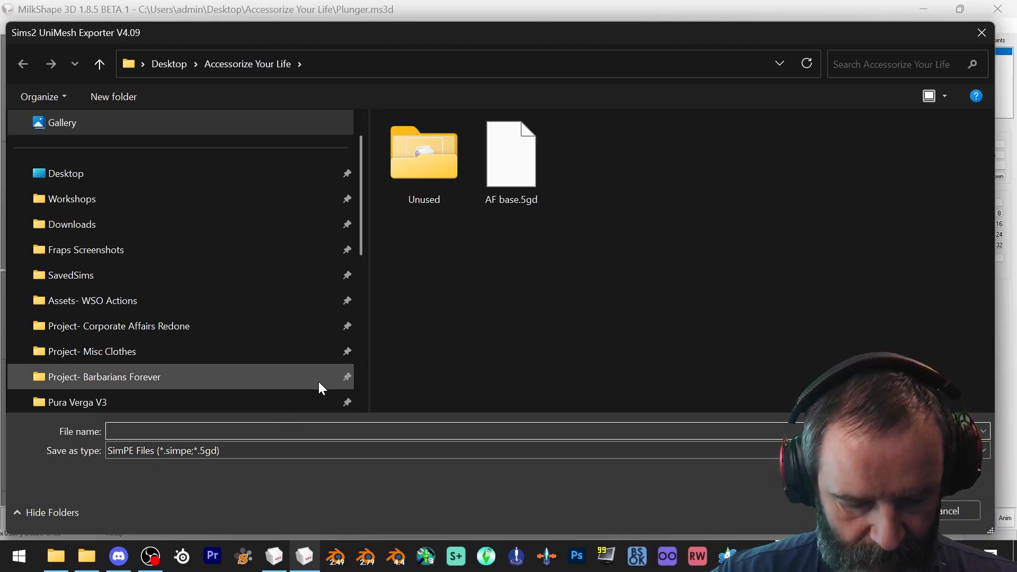
text(work)
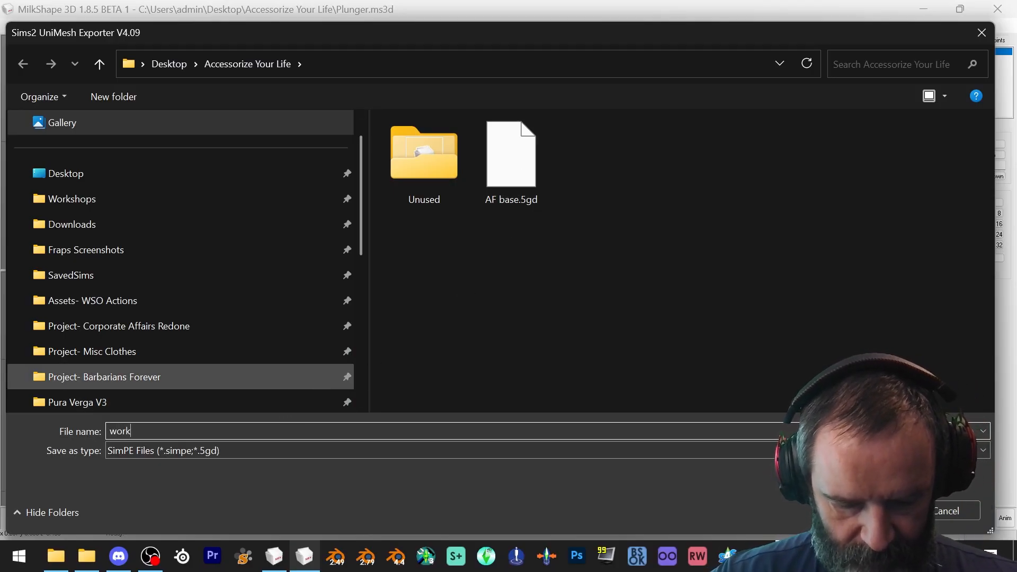
text(shop-af-)
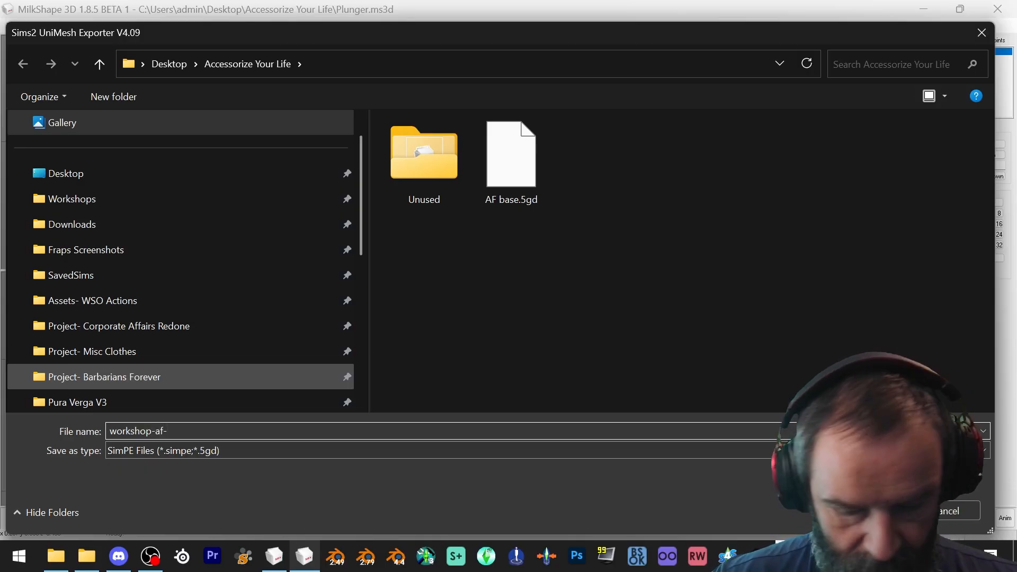
text(plunger)
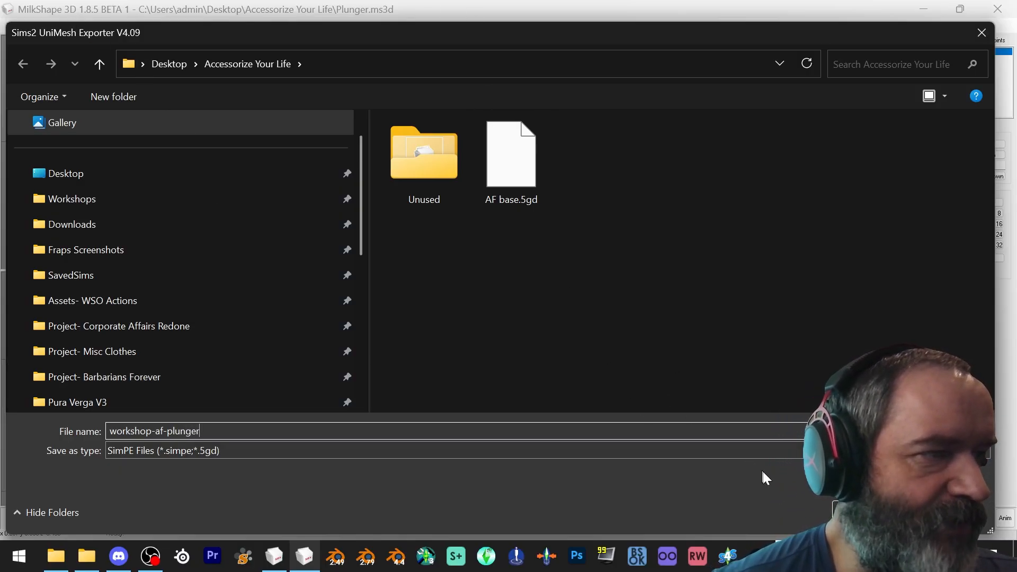
click(900, 513)
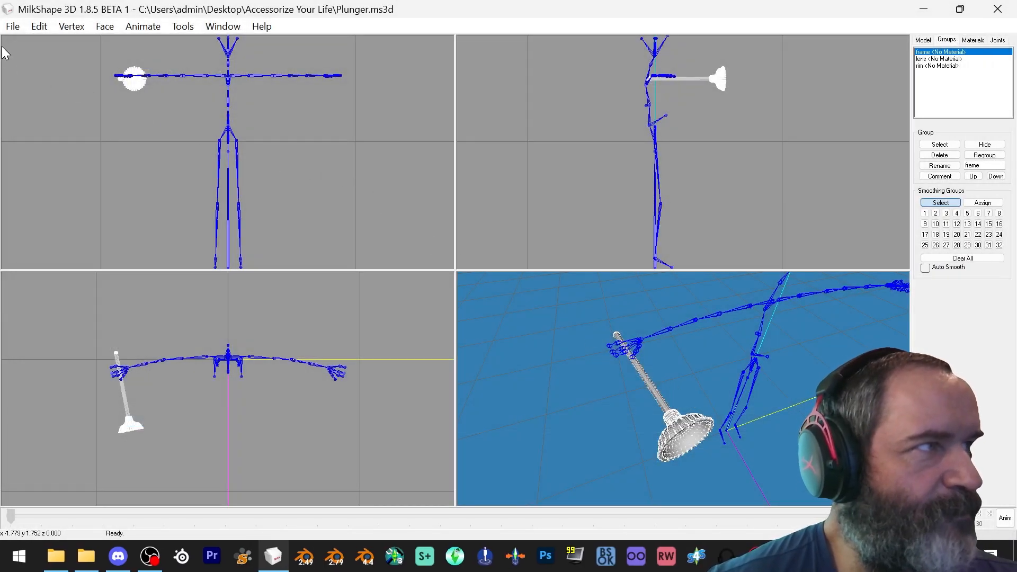
Open the Buckethead.ms3d model from the Accessorize Your Life folder
click(9, 30)
click(27, 64)
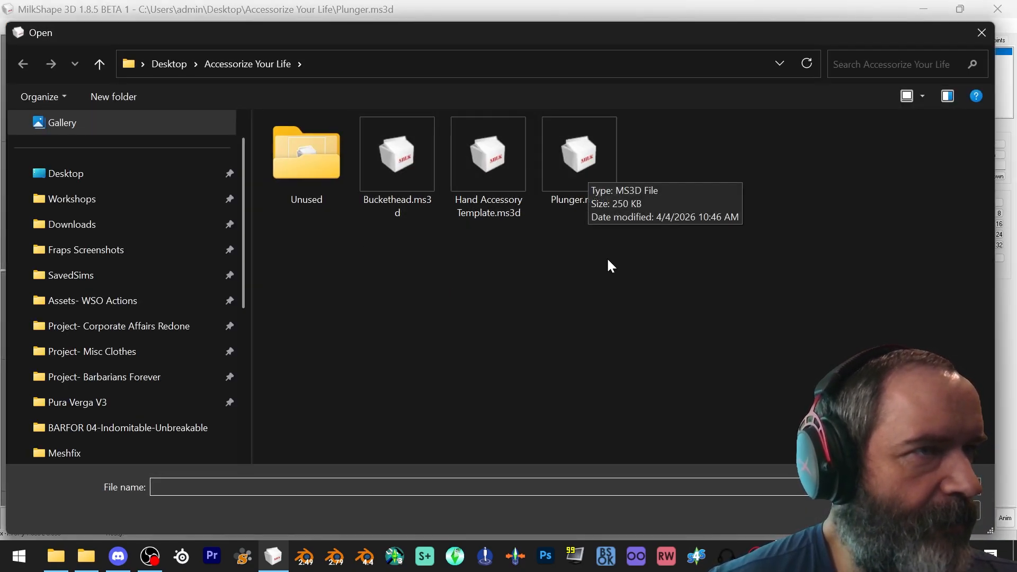
double_click(396, 164)
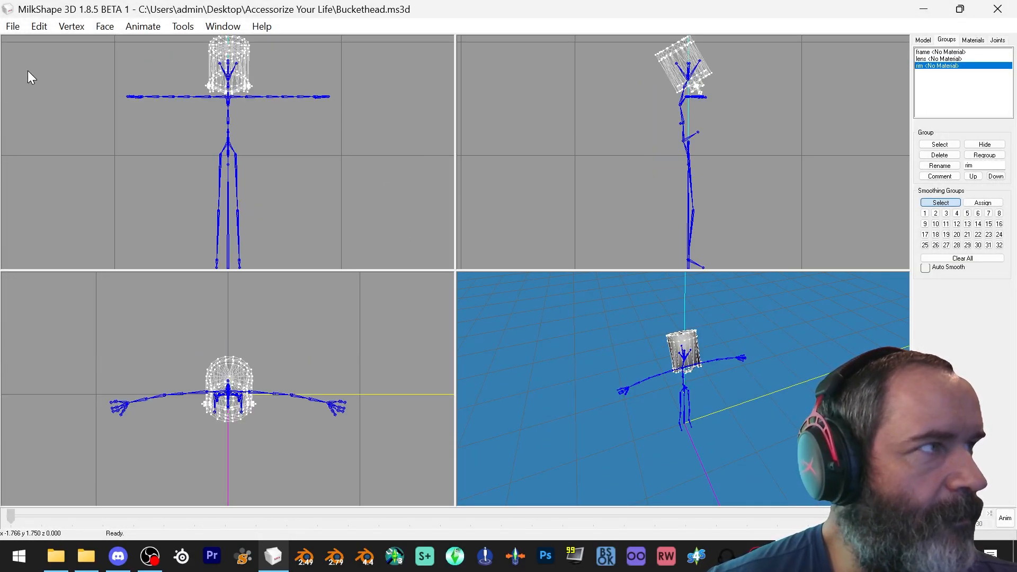
Export the buckethead with the Sims2 UniMesh Exporter as workshop-af-buckethead in the same folder
click(13, 28)
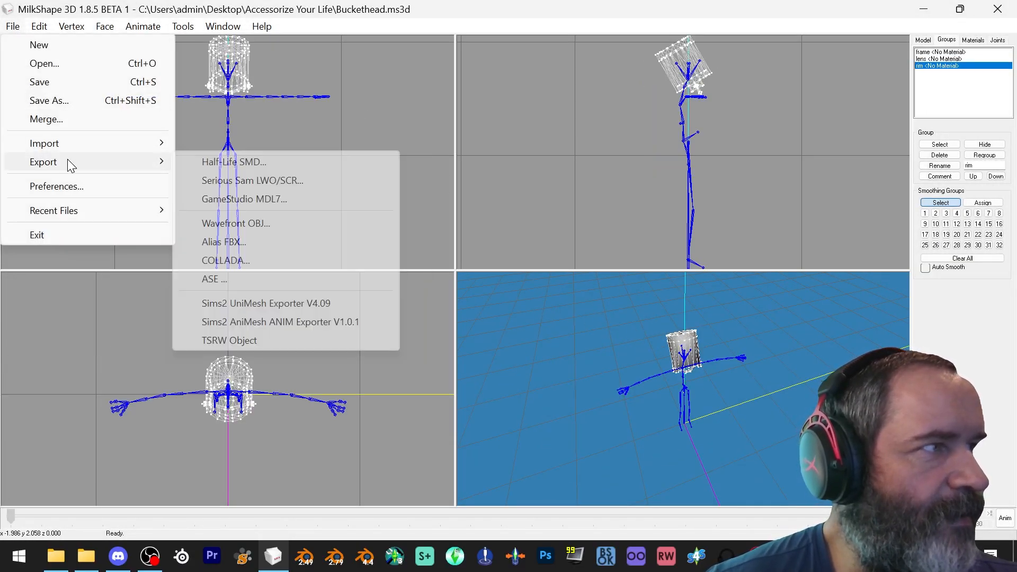
mouse_move(69, 165)
click(306, 304)
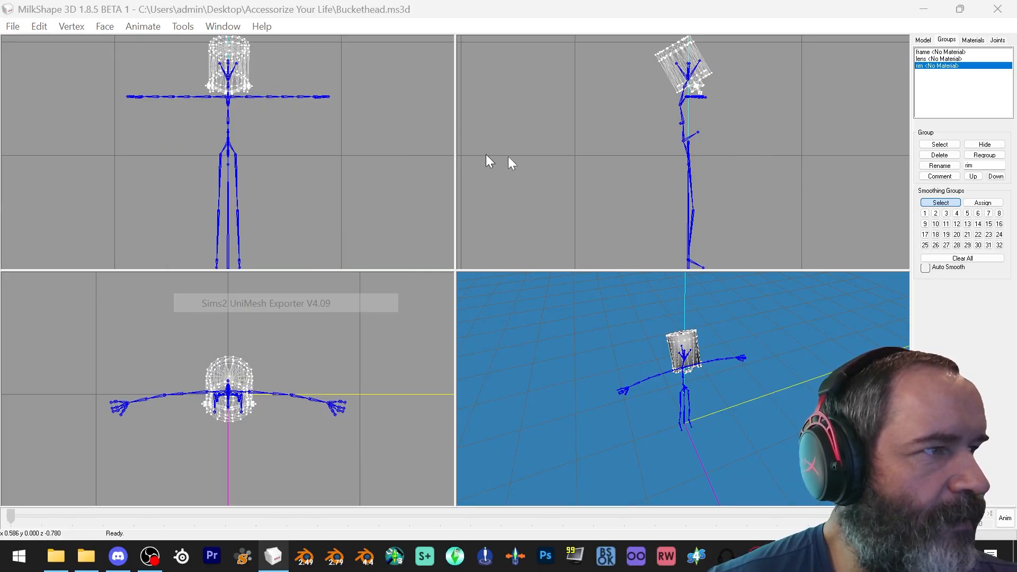
click(590, 164)
double_click(245, 427)
drag(246, 428, 176, 429)
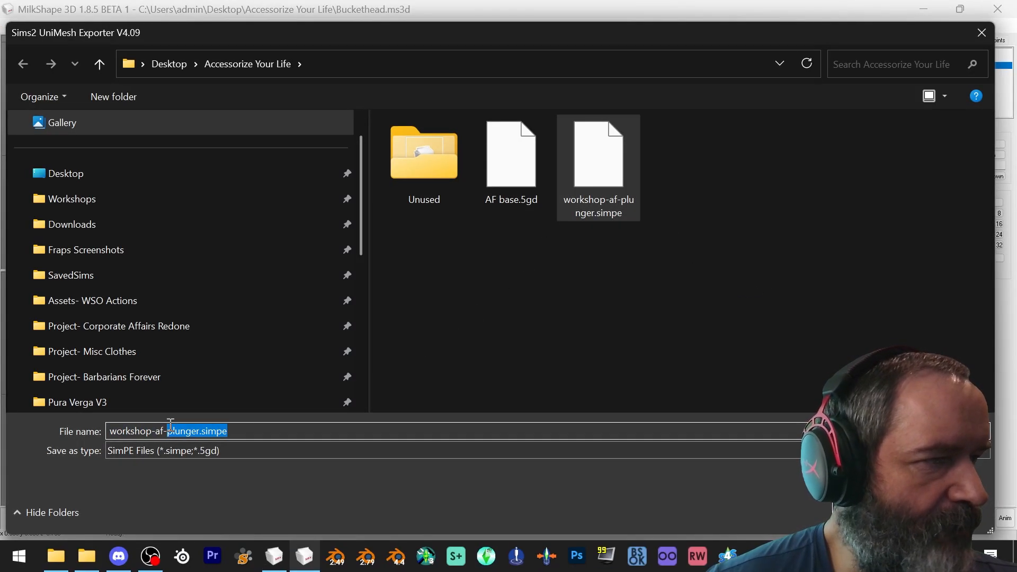
text(buckethead)
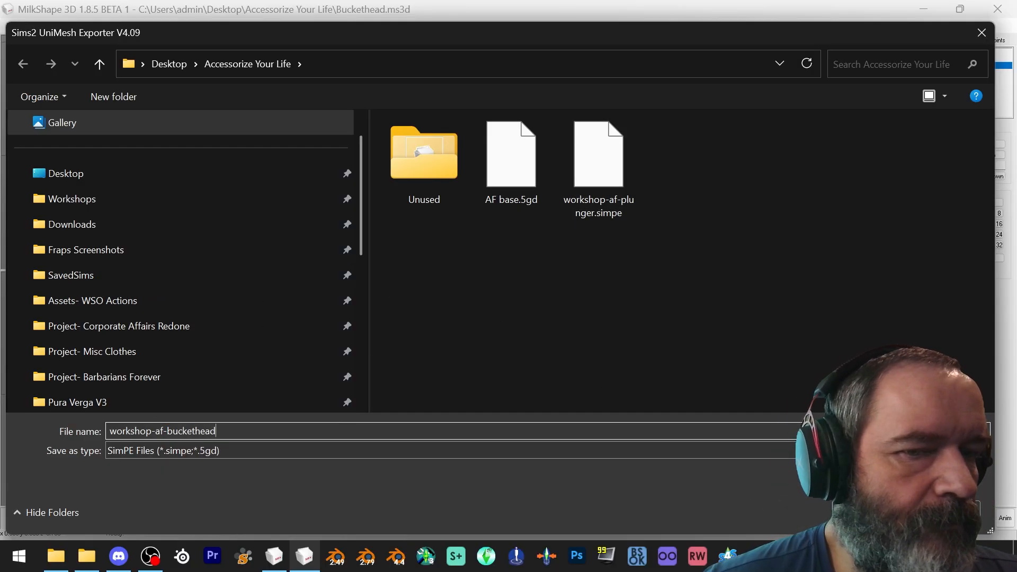
key(Return)
mouse_move(675, 321)
mouse_down()
mouse_move(752, 313)
mouse_move(616, 310)
mouse_move(781, 305)
mouse_move(674, 312)
mouse_up()
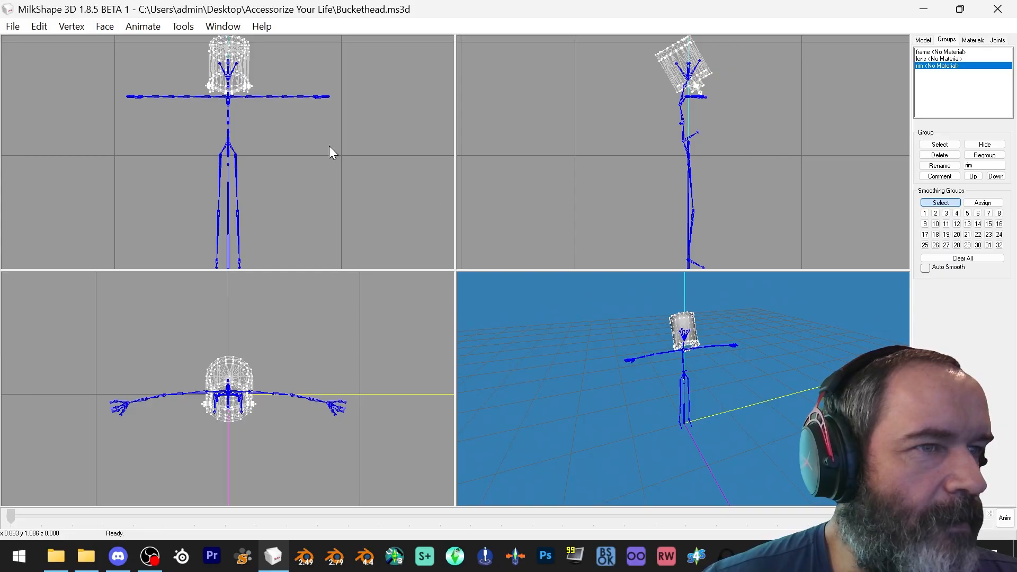
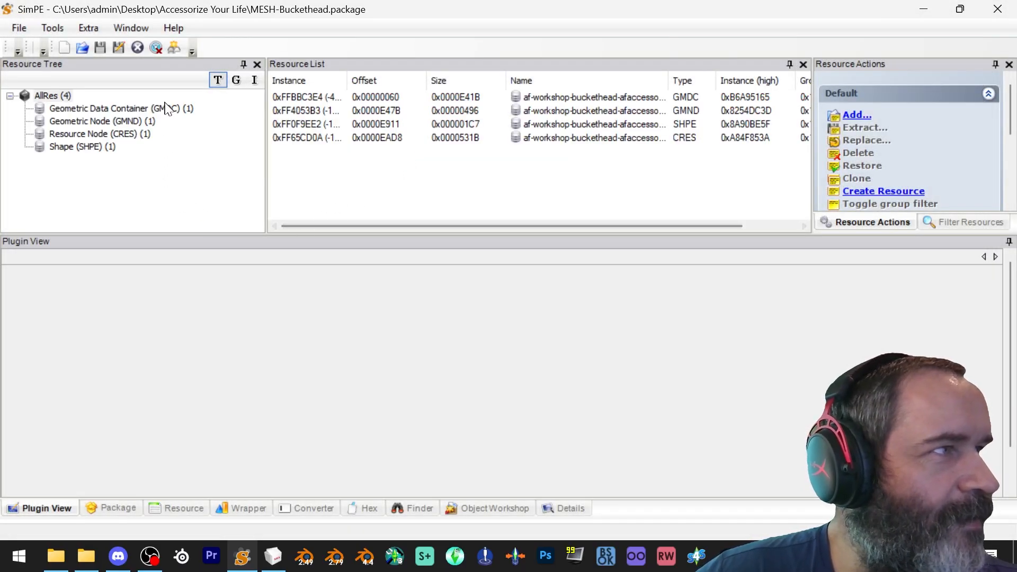
Open MESH-Buckethead.package and replace its GMDC resource with workshop-af-buckethead.simpe
click(165, 108)
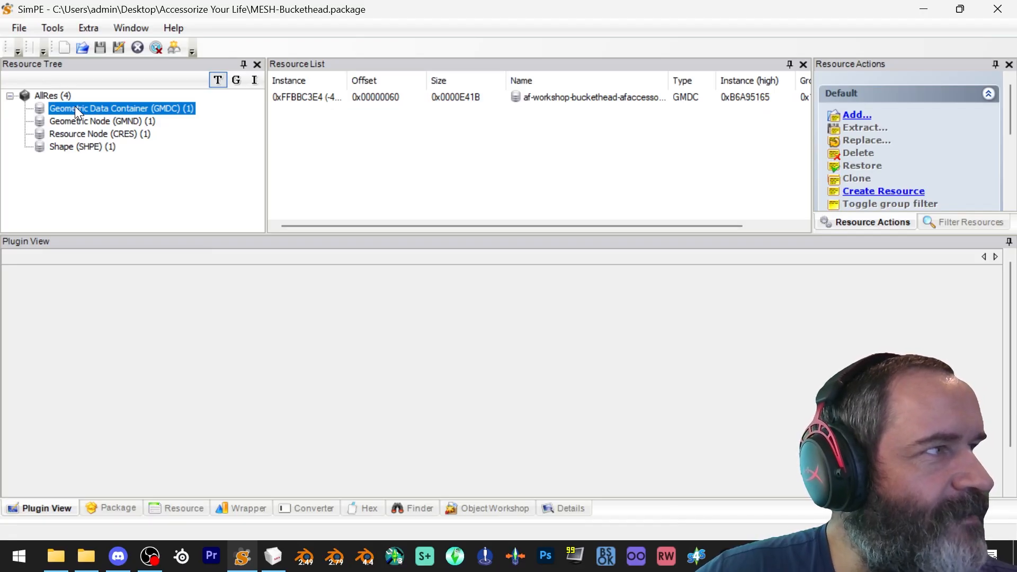
click(311, 100)
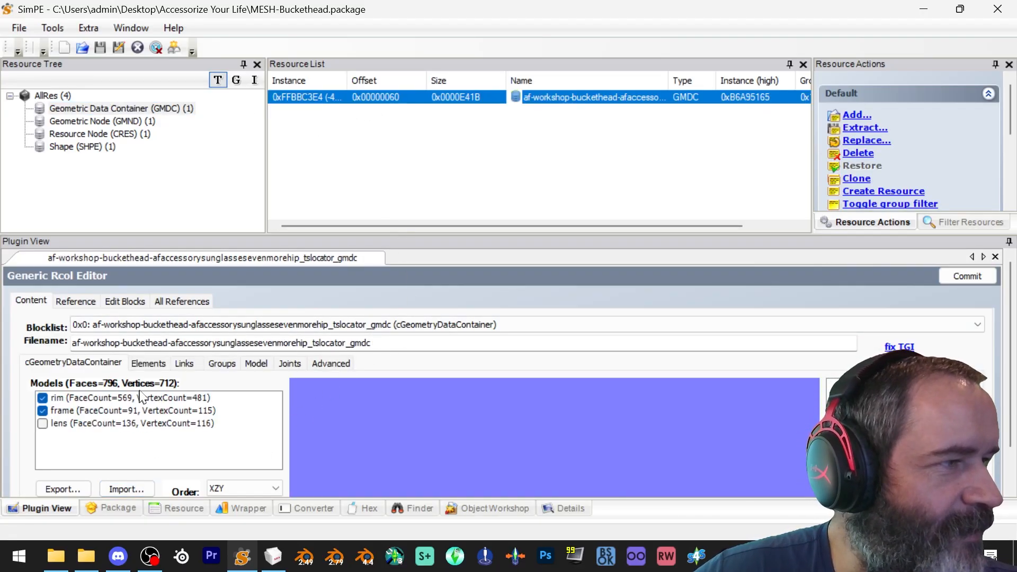
scroll(151, 419, down, 1)
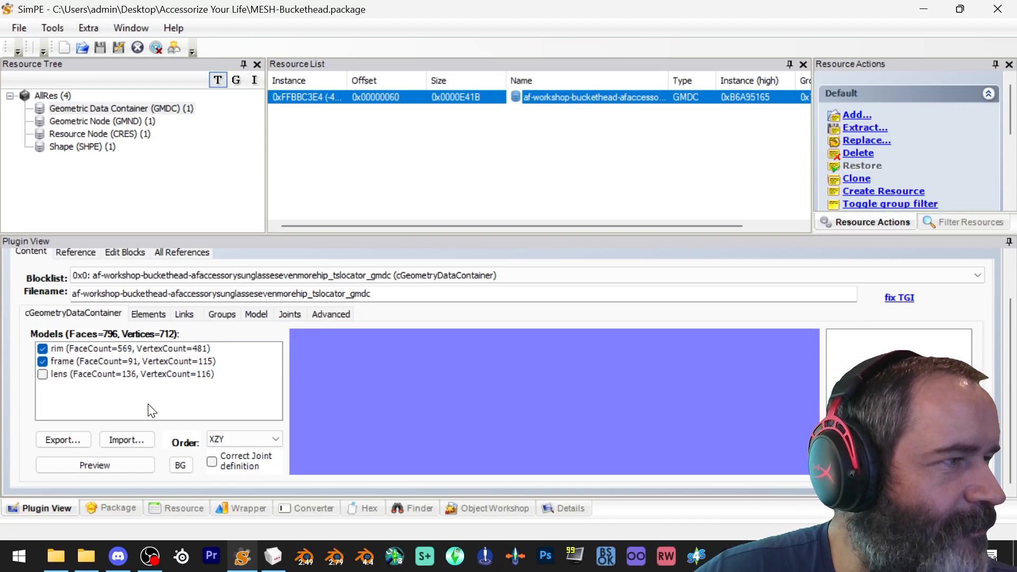
right_click(392, 96)
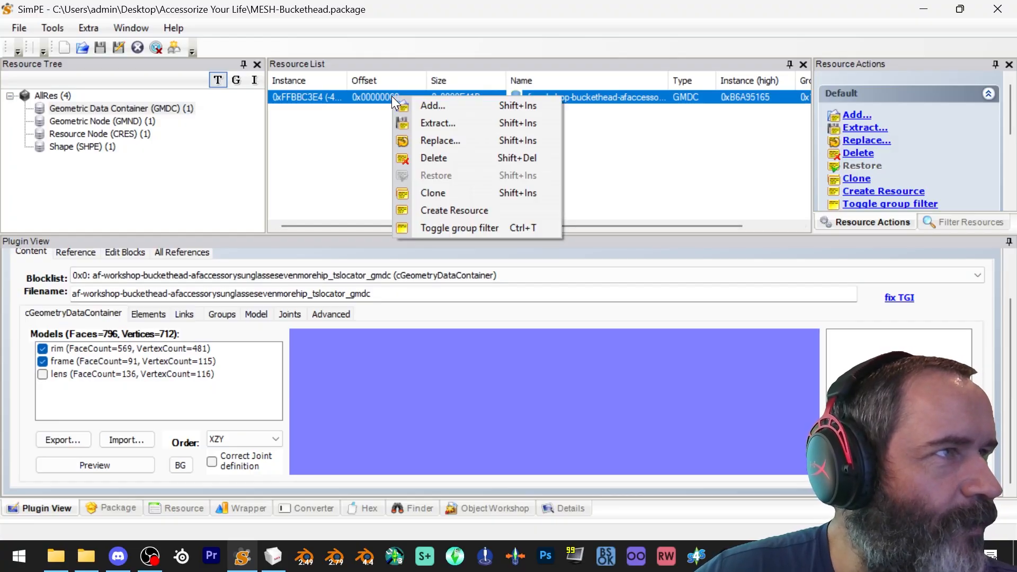
click(439, 140)
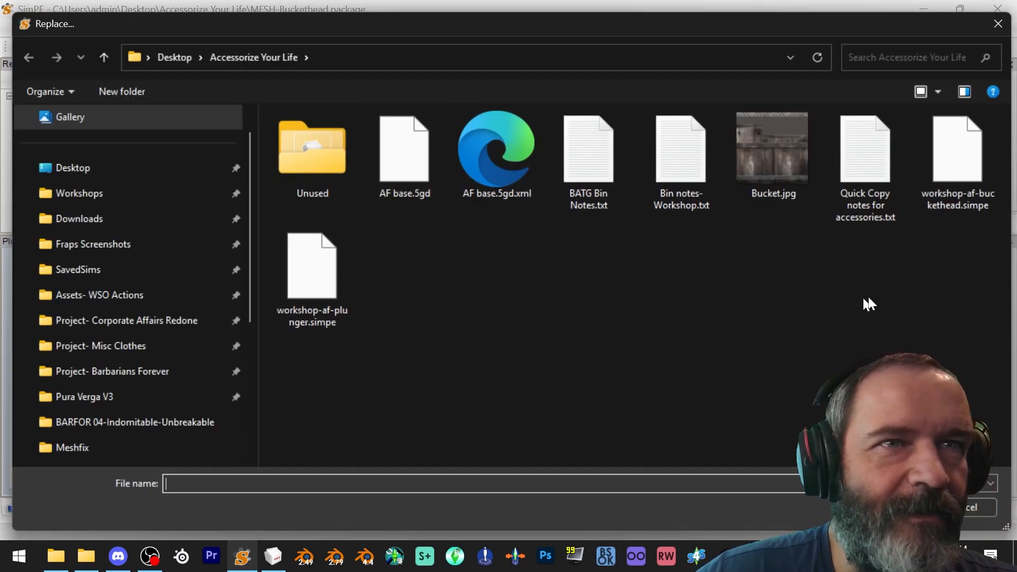
double_click(968, 171)
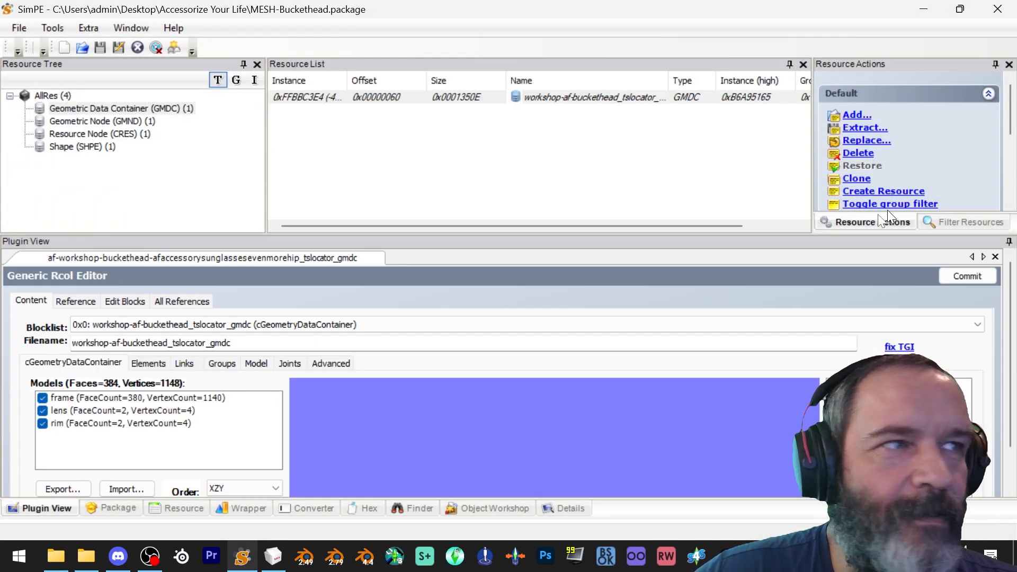
Preview the replaced buckethead mesh and rotate it in the viewer
scroll(185, 483, down, 1)
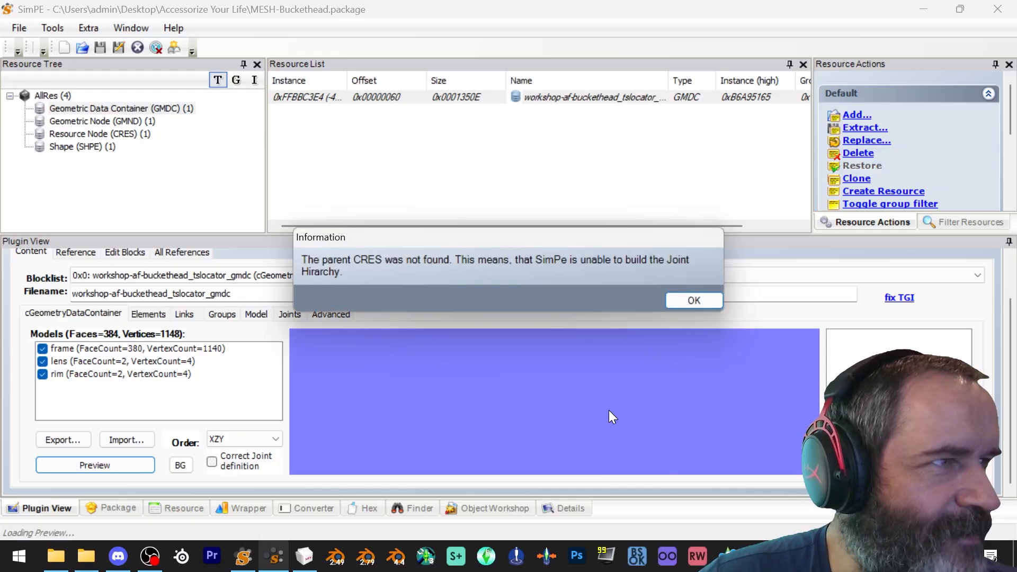
click(710, 299)
drag(524, 402, 383, 420)
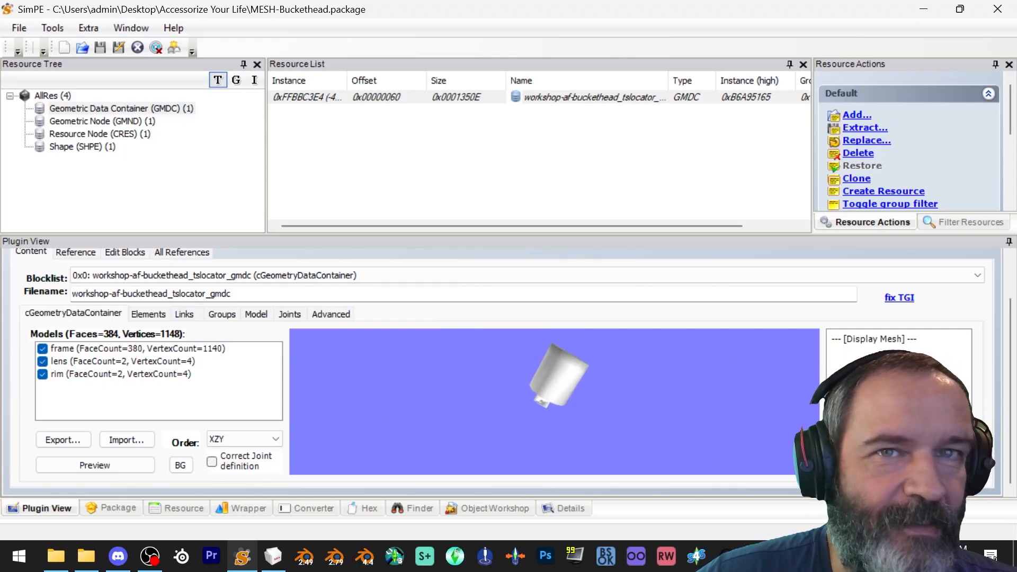
Commit the buckethead GMDC changes and save the package
scroll(1012, 368, up, 2)
click(959, 275)
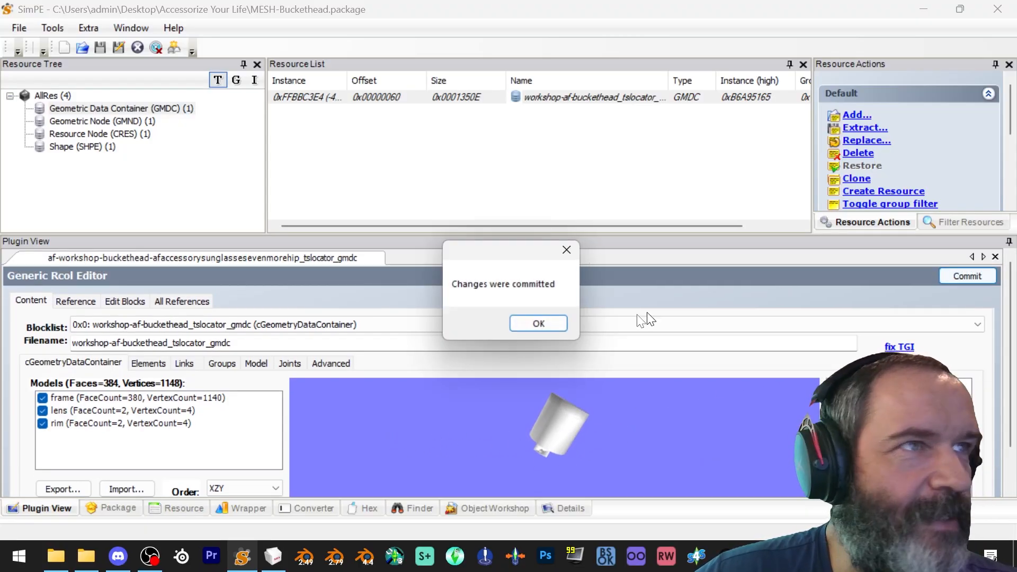
click(542, 324)
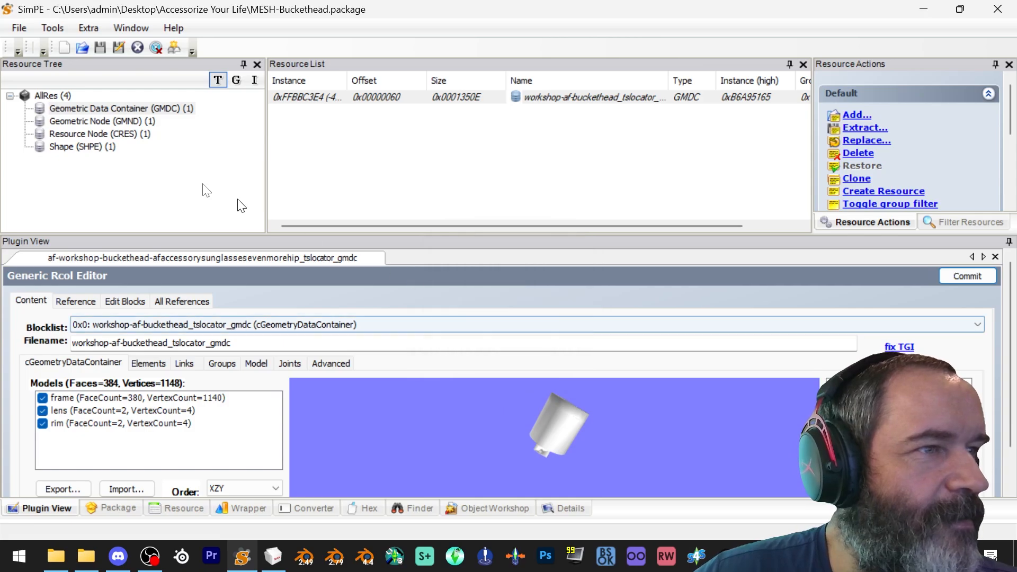
click(19, 27)
click(43, 115)
Open MESH-Plunger.package and replace its GMDC resource with workshop-af-plunger.simpe
click(22, 25)
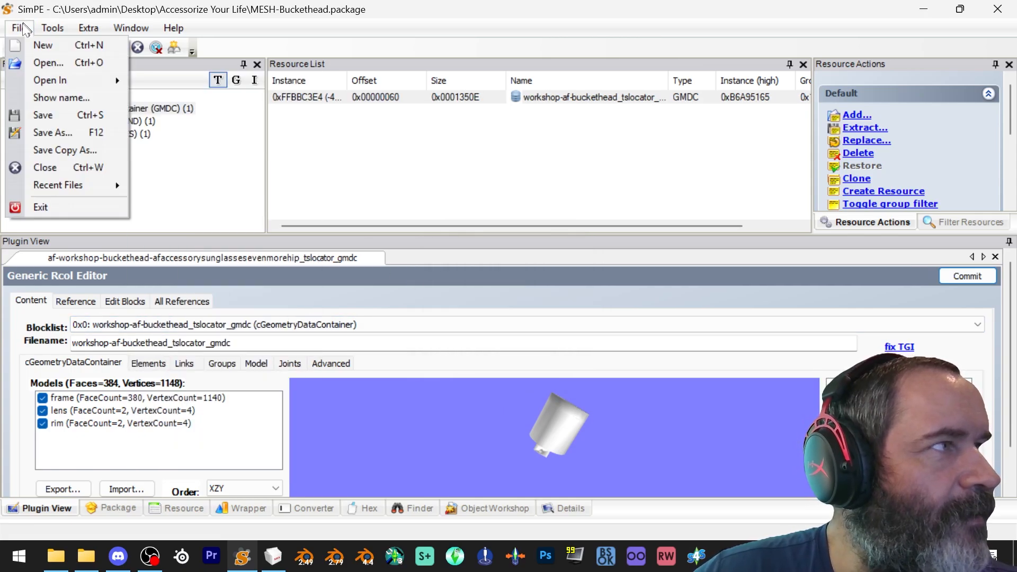
click(40, 66)
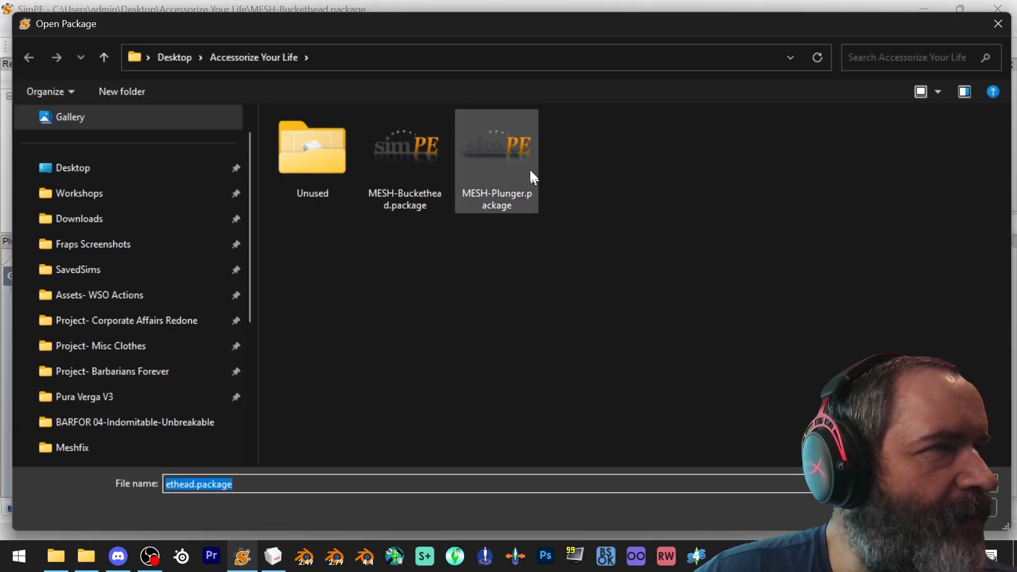
double_click(515, 157)
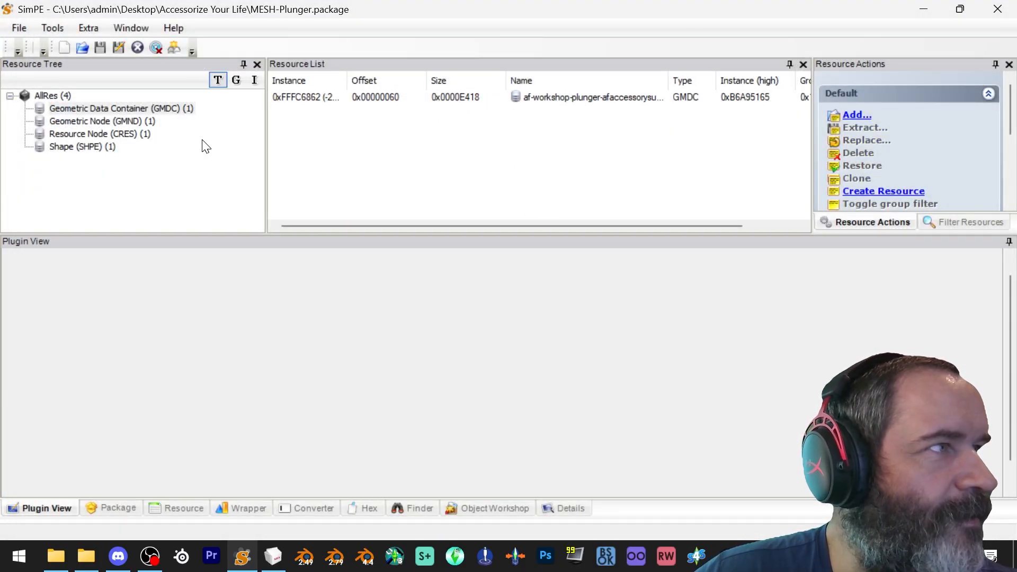
click(177, 110)
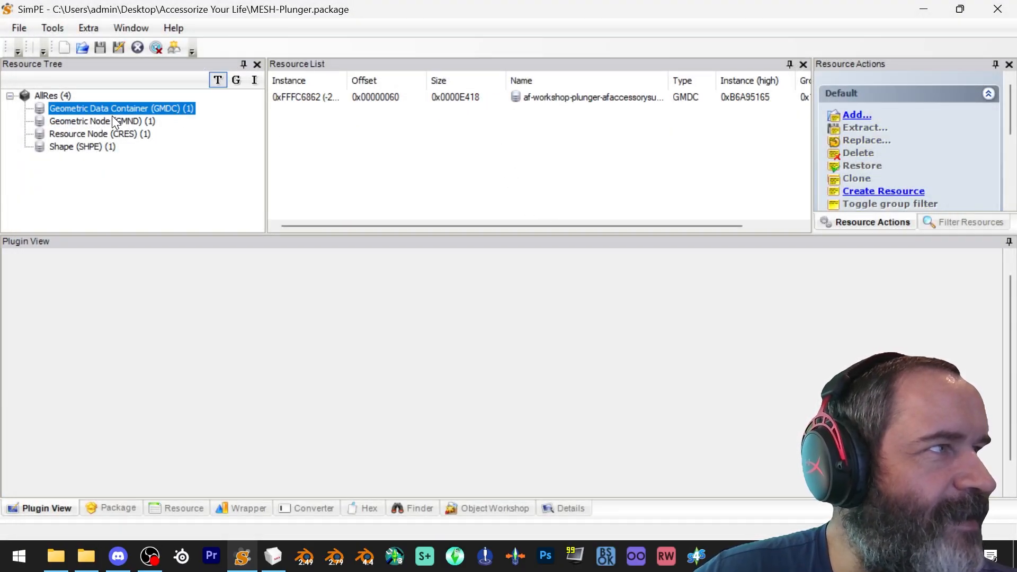
click(405, 97)
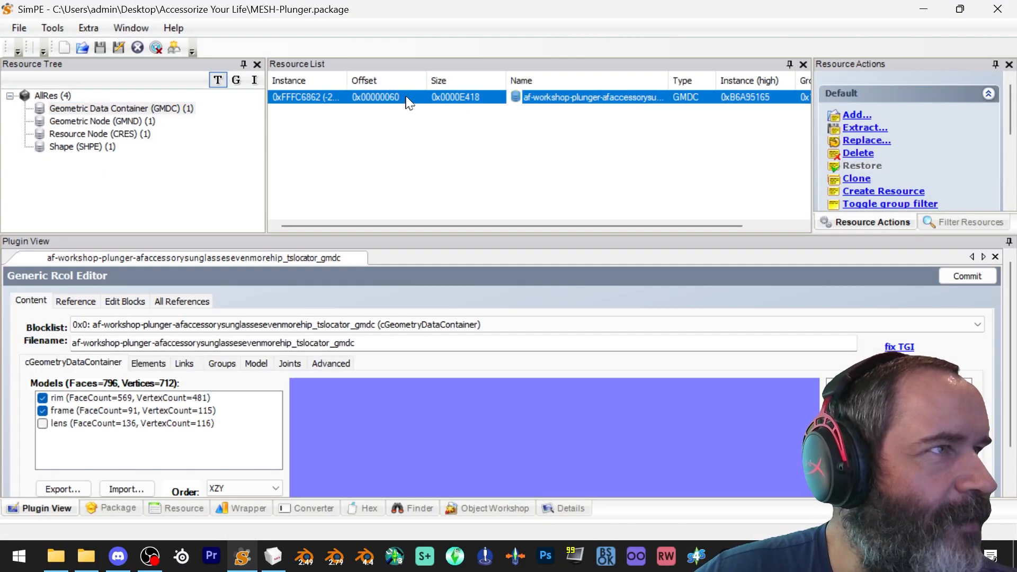
right_click(407, 95)
click(437, 136)
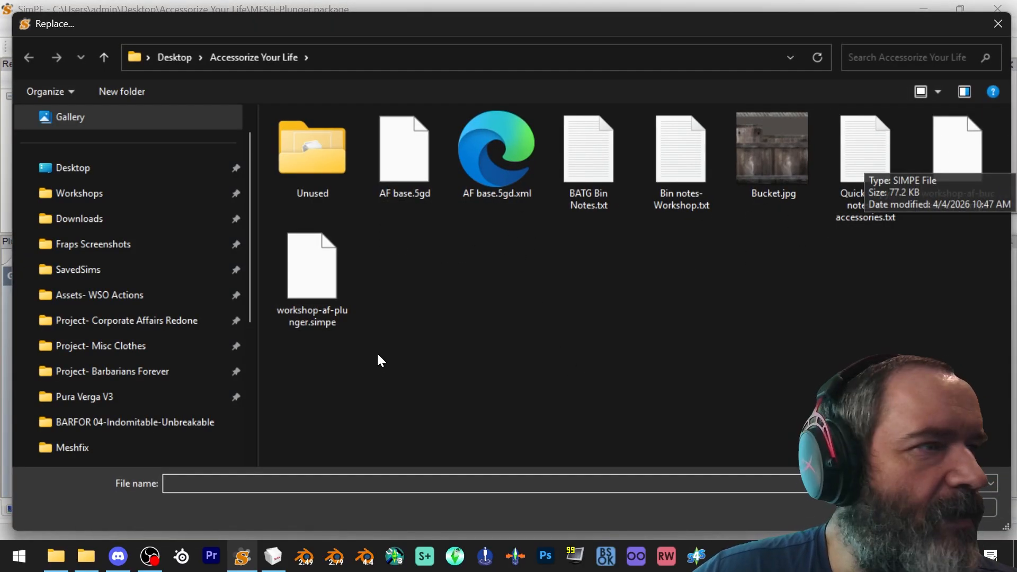
double_click(320, 281)
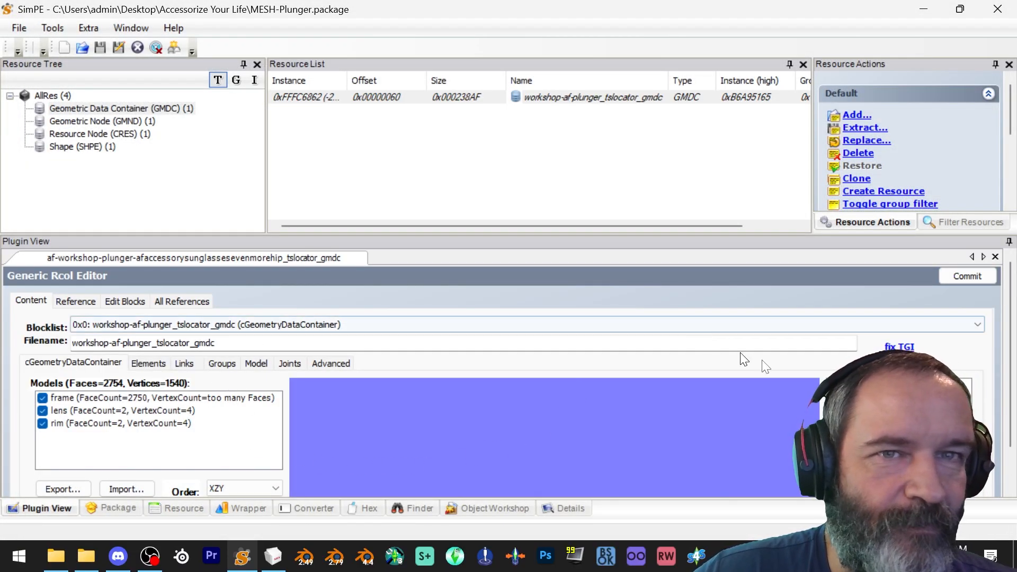
Commit the plunger GMDC changes and save the package
click(987, 276)
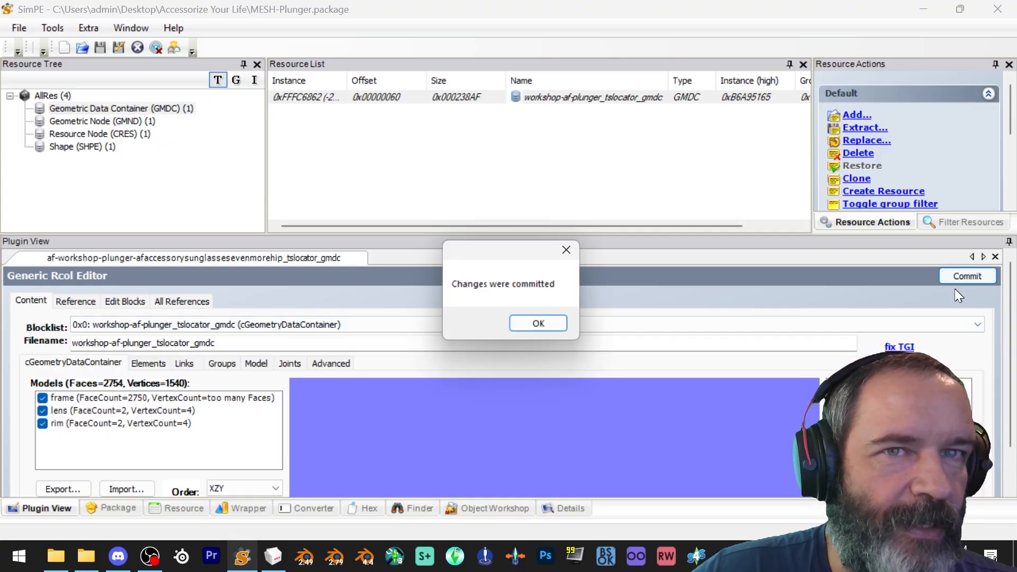
click(536, 325)
click(17, 30)
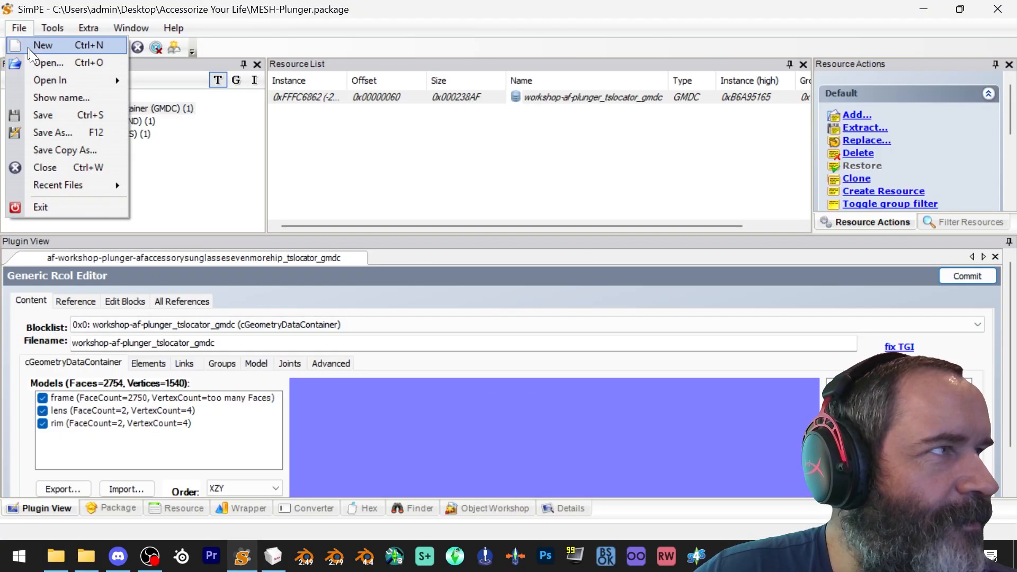
click(47, 115)
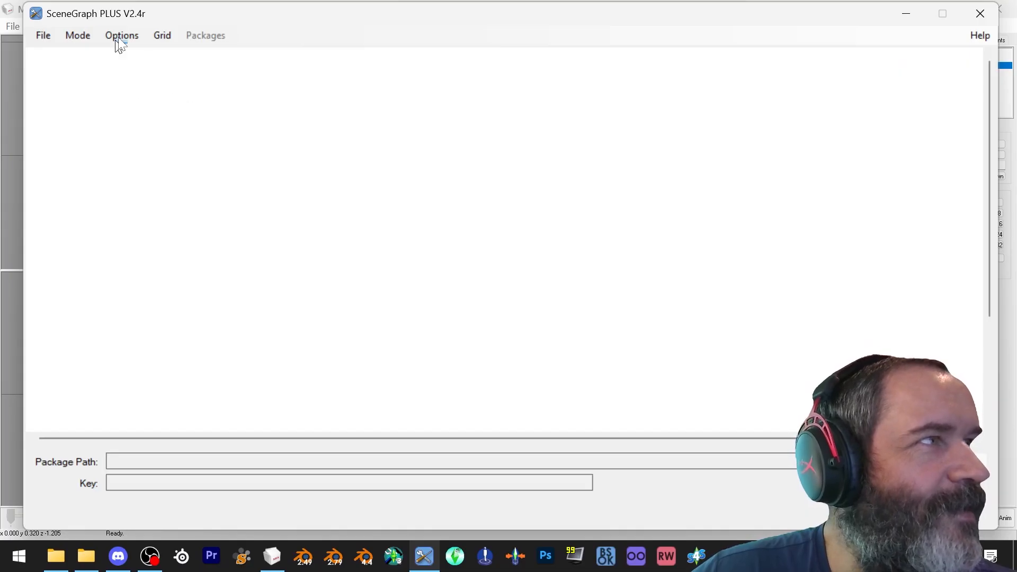
In SceneGraph PLUS, load both MESH-Buckethead.package and MESH-Plunger.package from the Accessorize Your Life folder
click(42, 36)
click(70, 92)
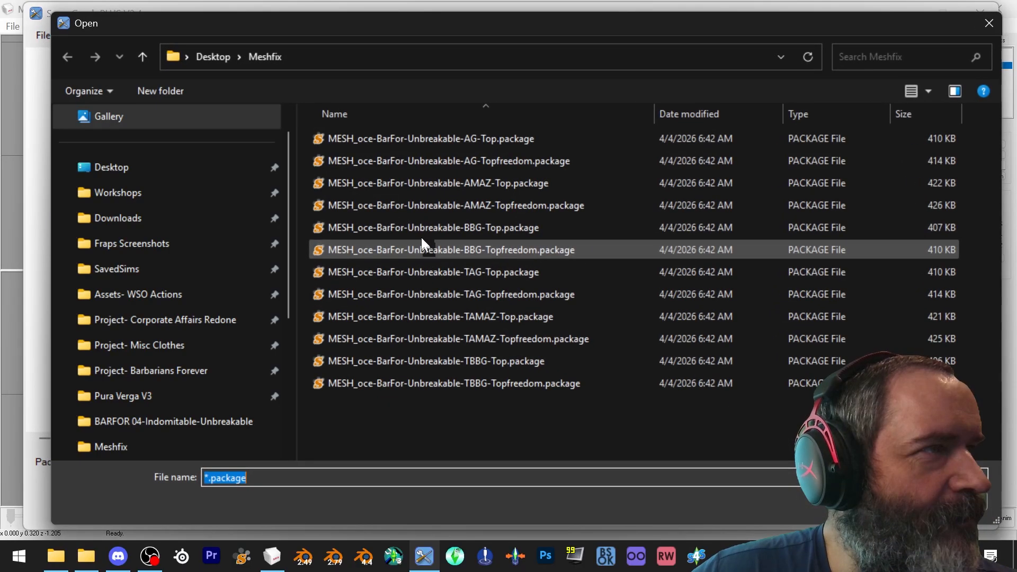
click(192, 175)
double_click(328, 122)
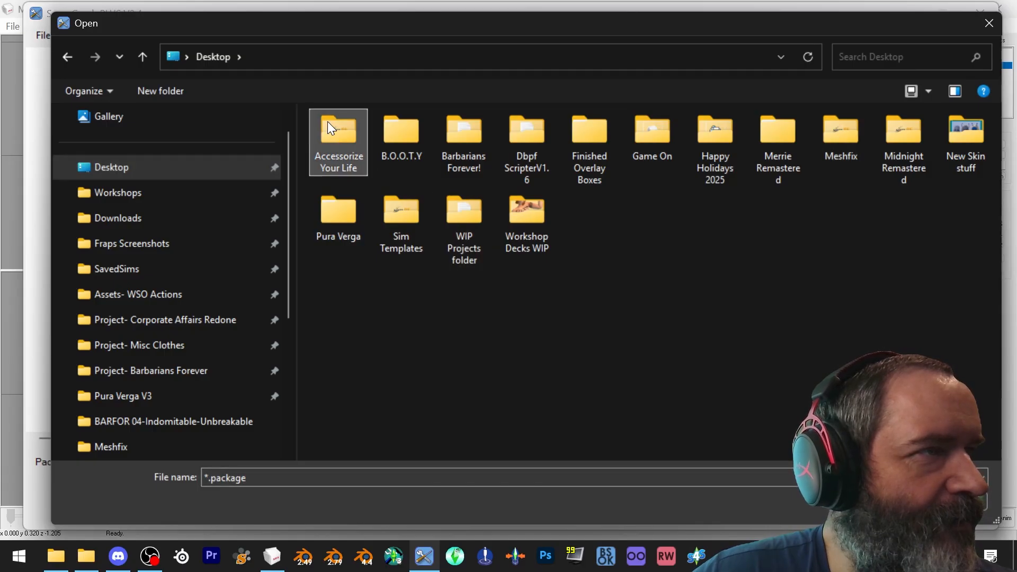
drag(652, 242, 460, 145)
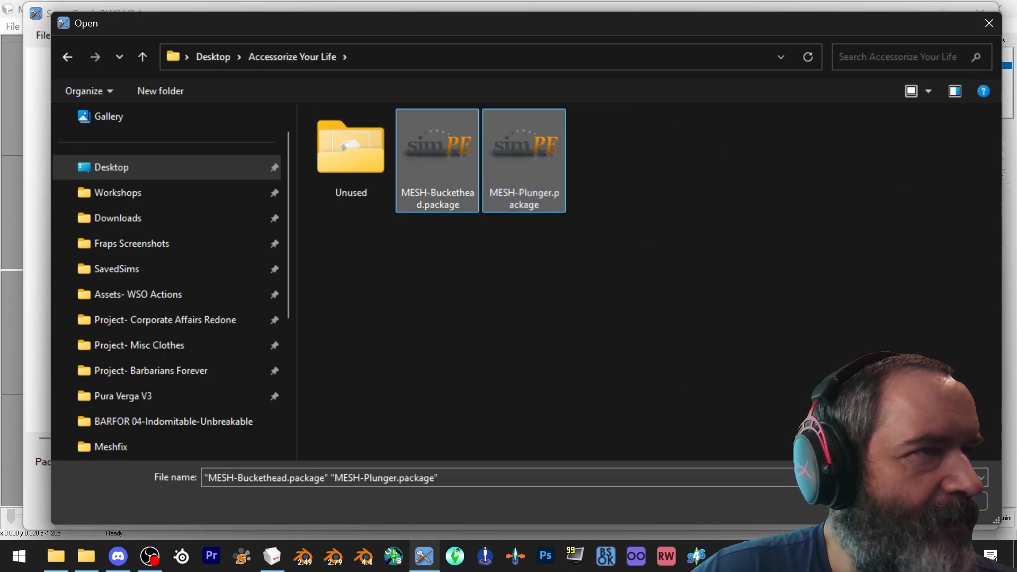
key(Return)
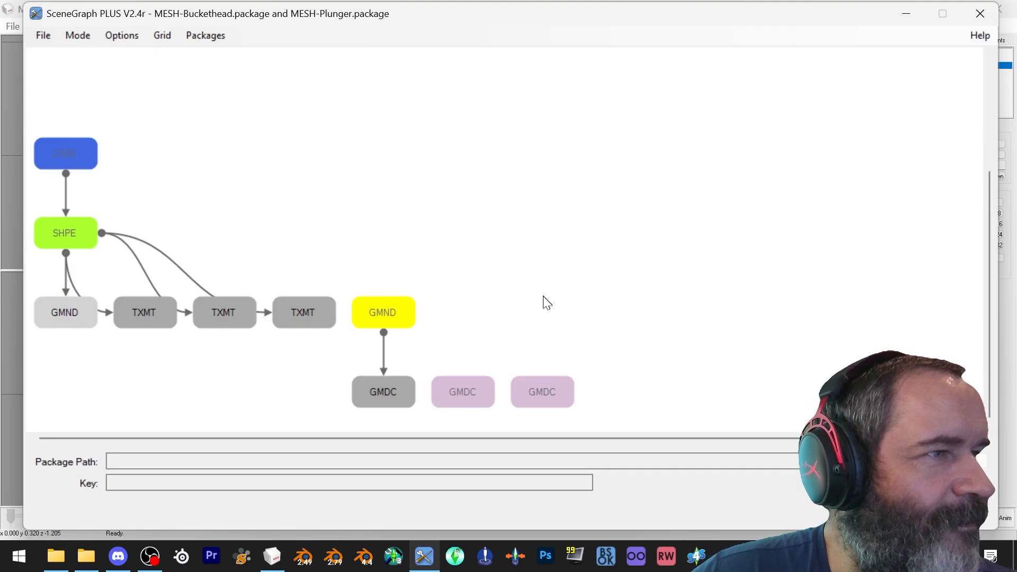
Clear the loaded packages and load only MESH-Buckethead.package
drag(541, 439, 449, 422)
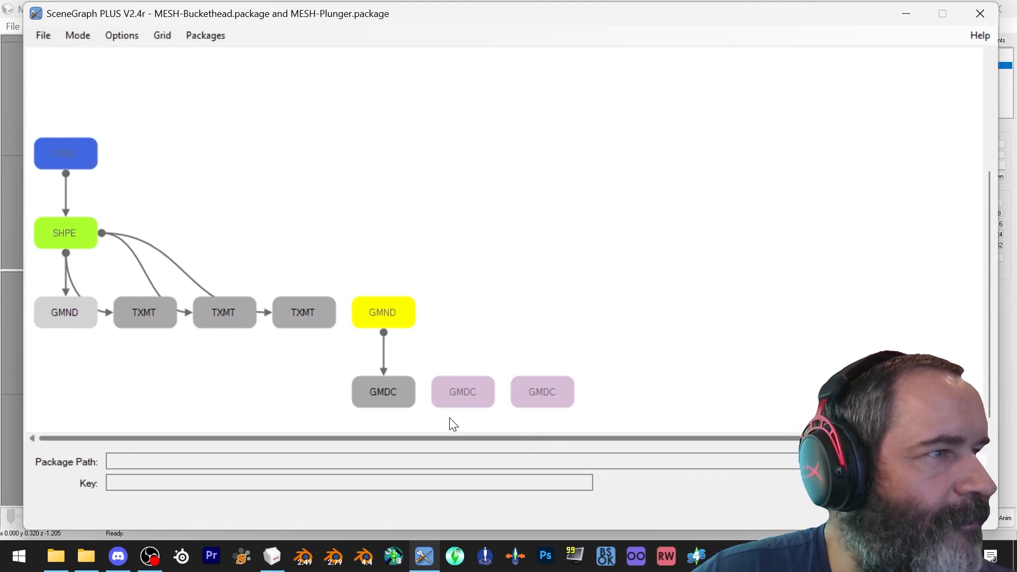
click(51, 36)
click(65, 52)
click(51, 36)
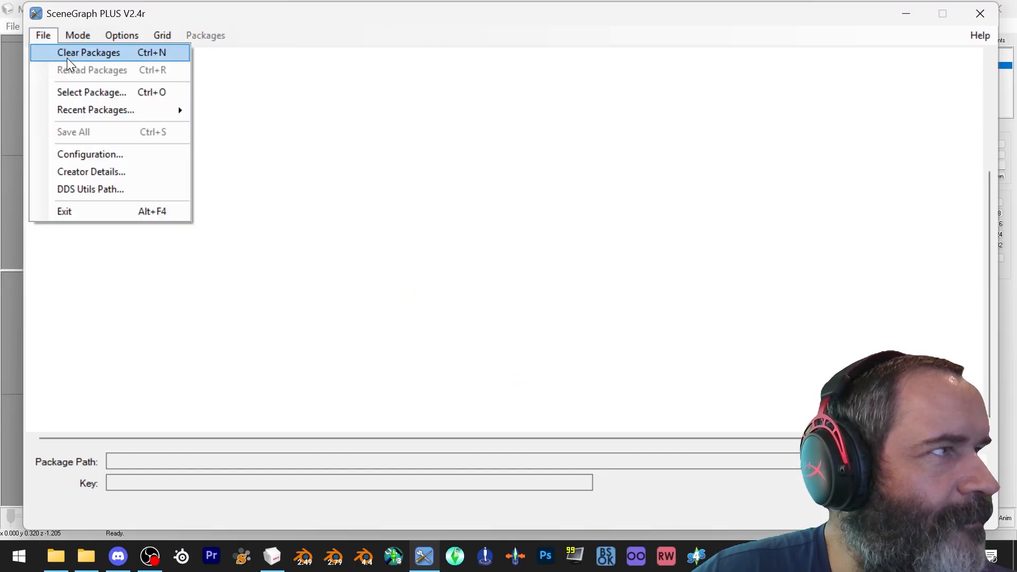
click(85, 93)
double_click(433, 147)
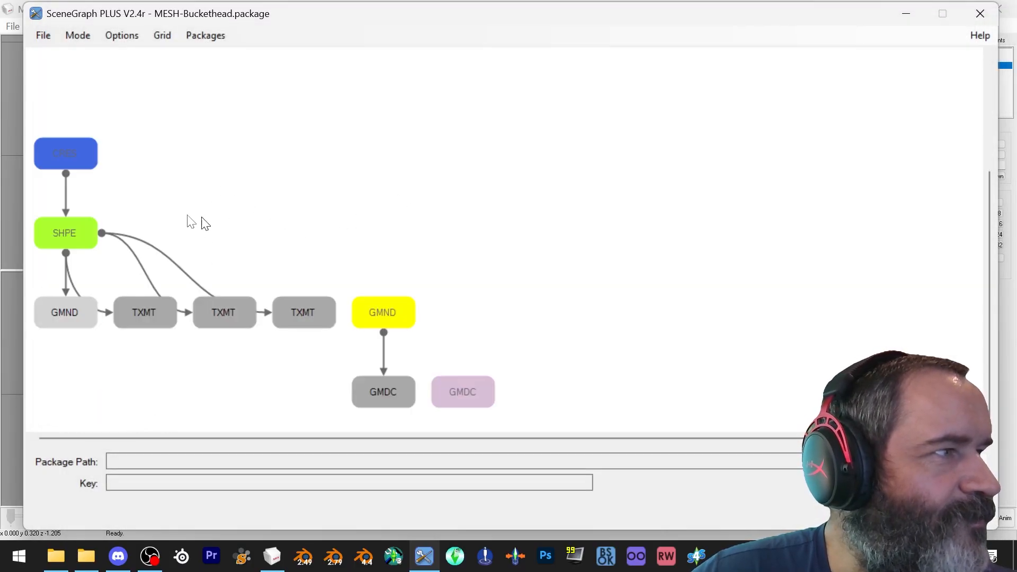
Rename the CRES node's SG name to af-workshop-buckethead
click(72, 153)
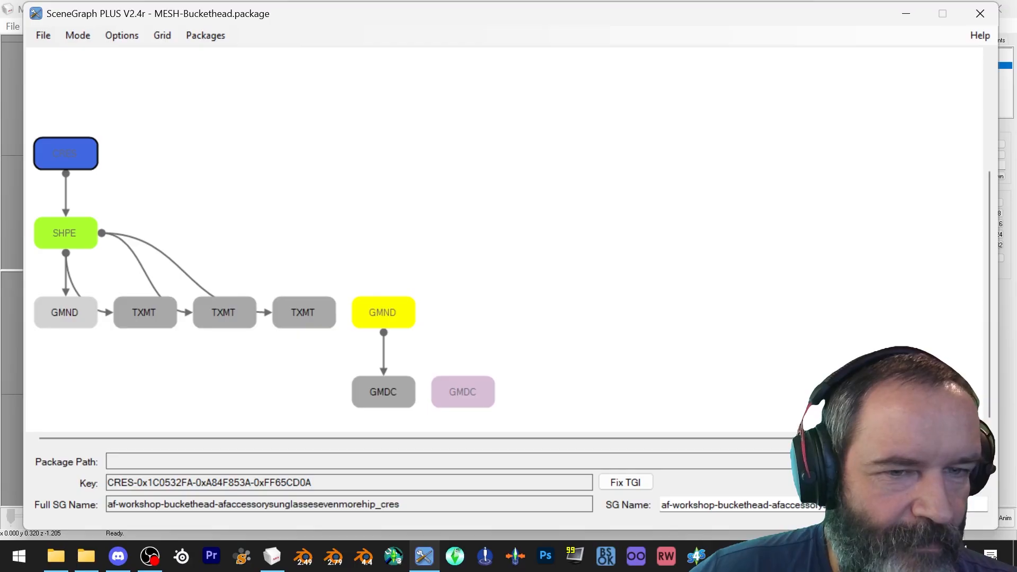
drag(900, 505, 763, 487)
key(BackSpace)
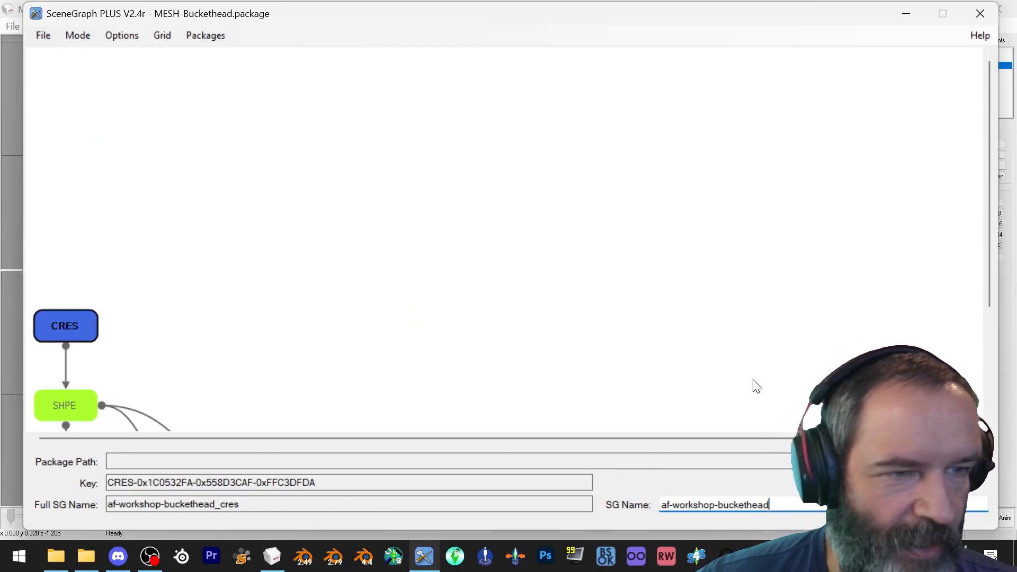
Copy the SG name from its parent onto the SHPE node
scroll(306, 351, down, 3)
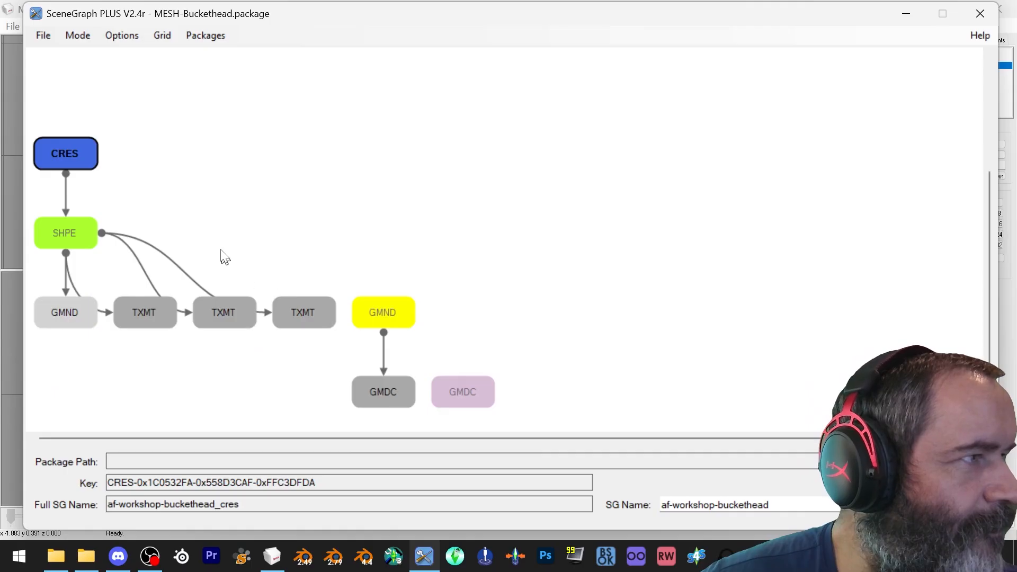
click(53, 233)
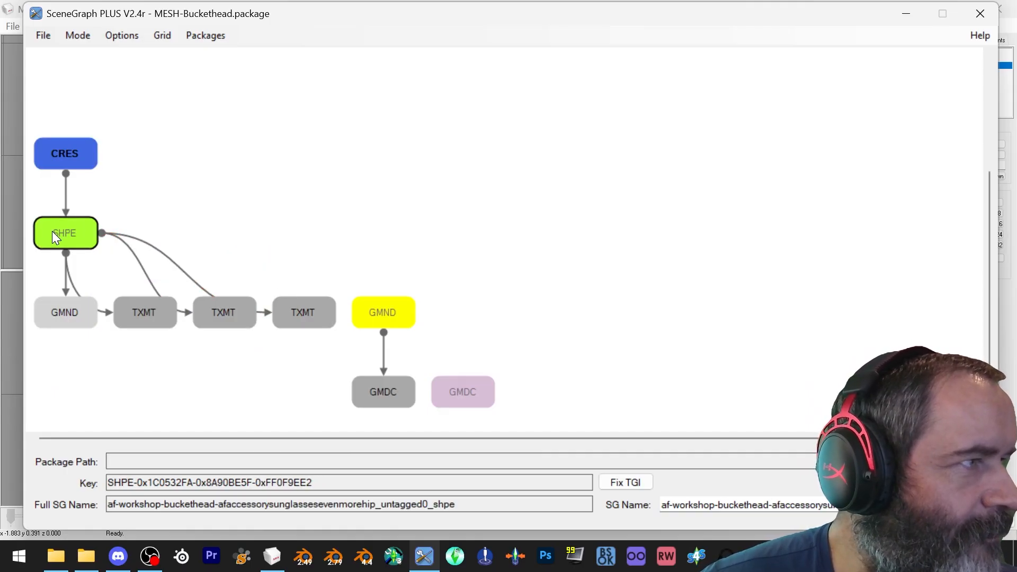
right_click(53, 232)
click(123, 296)
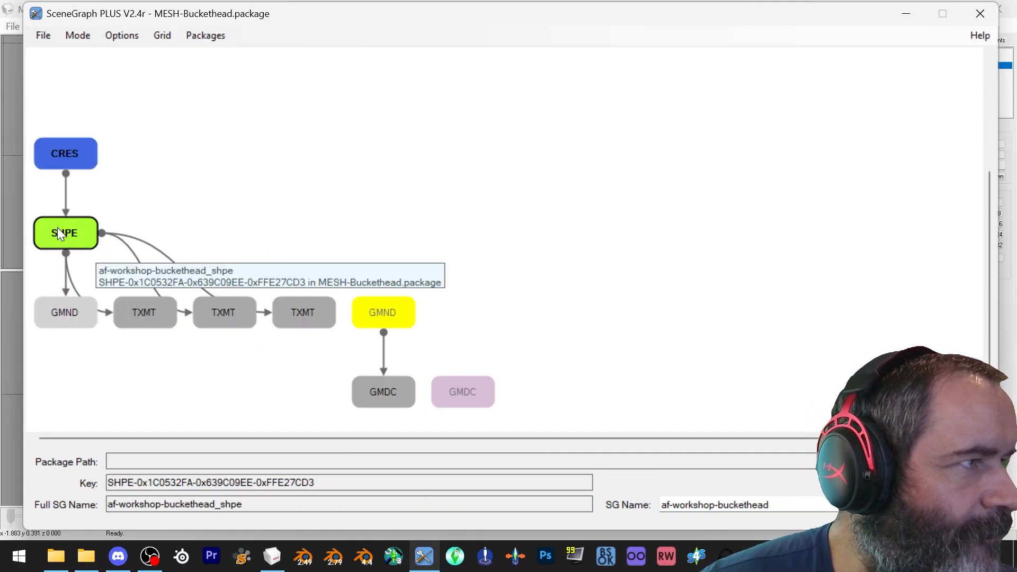
Attach the new GMND to the Buckethead SHPE in place of the old one and copy the SG name from its parent
click(401, 310)
mouse_move(393, 308)
mouse_down()
mouse_move(402, 266)
mouse_move(409, 297)
mouse_up()
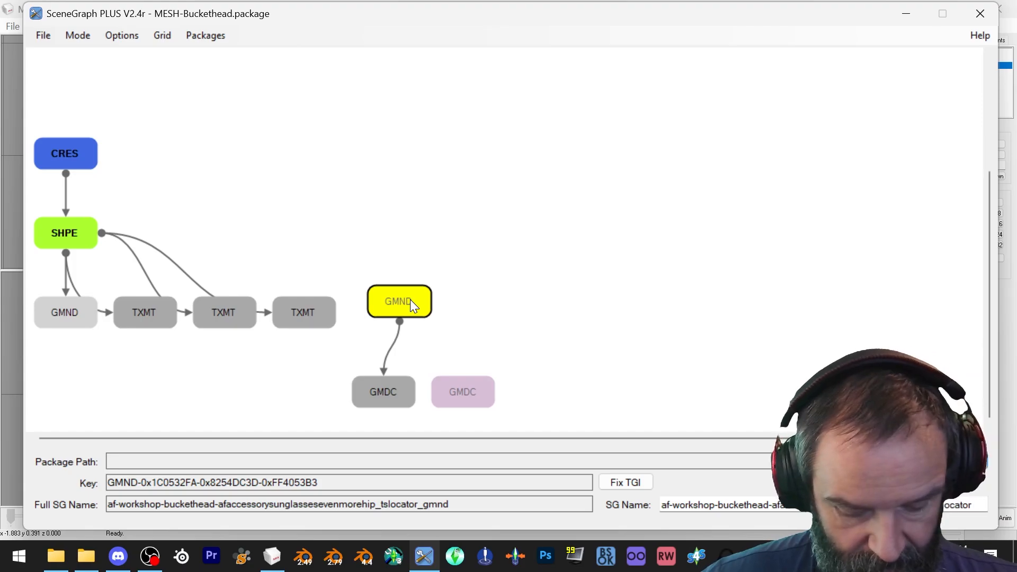
drag(411, 300, 71, 308)
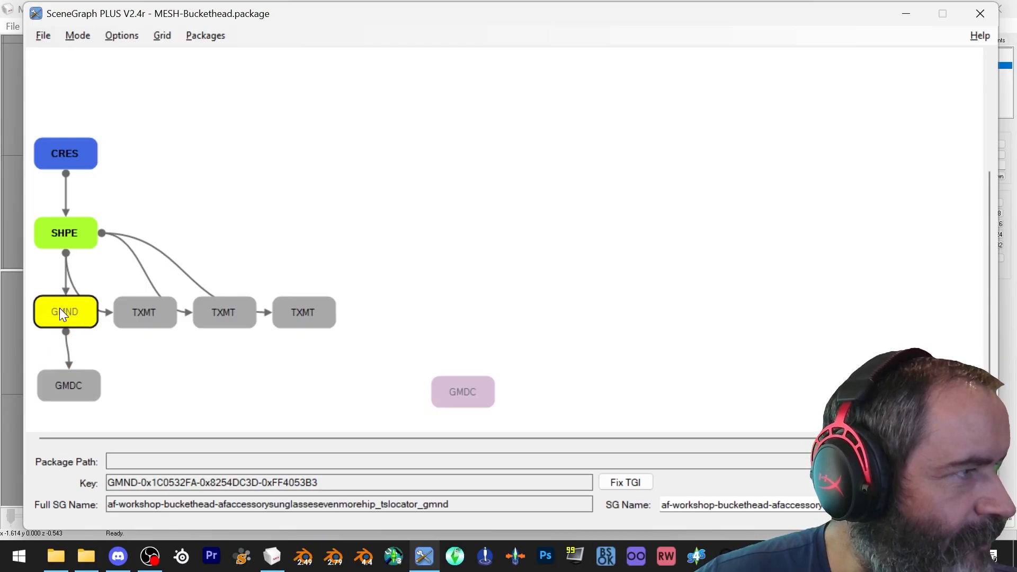
right_click(61, 309)
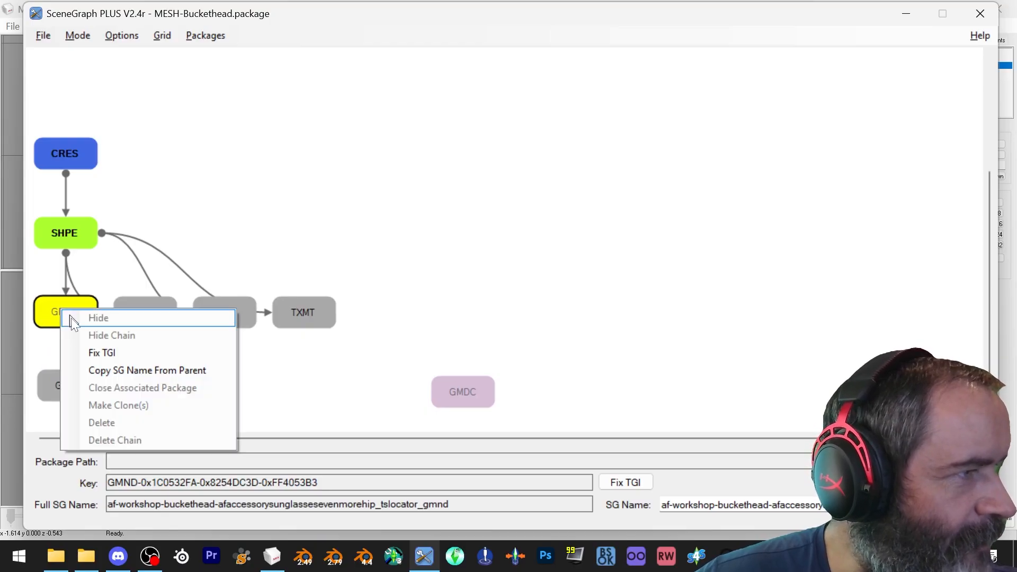
click(120, 371)
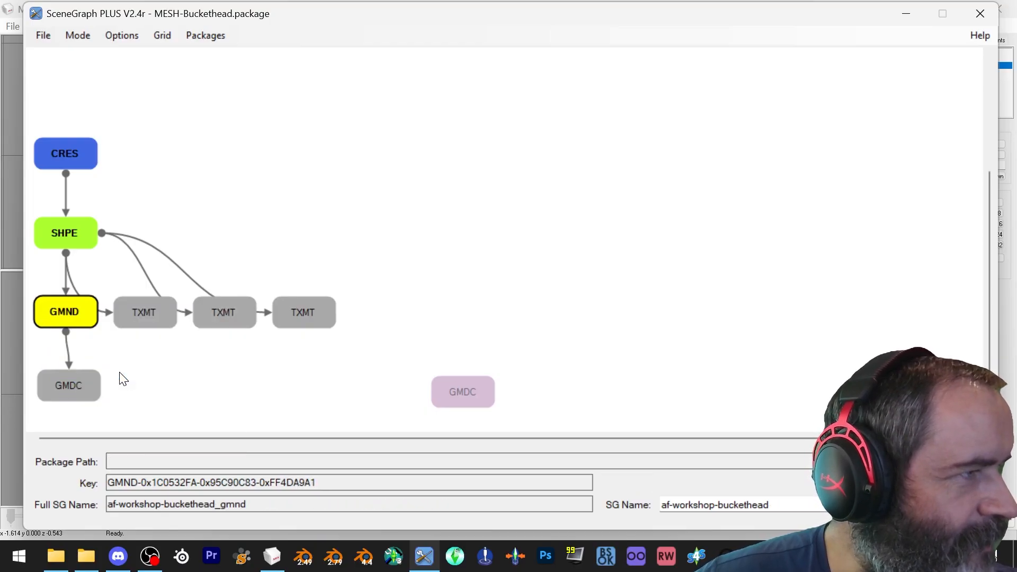
Attach the new GMDC to the GMND node and copy the SG name from its parent onto it
click(472, 390)
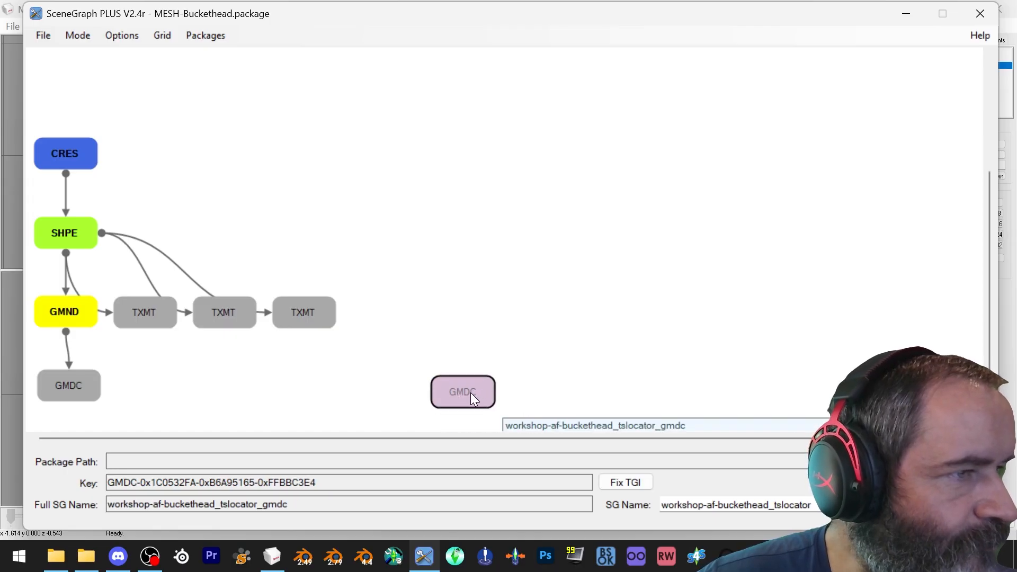
drag(468, 393, 75, 388)
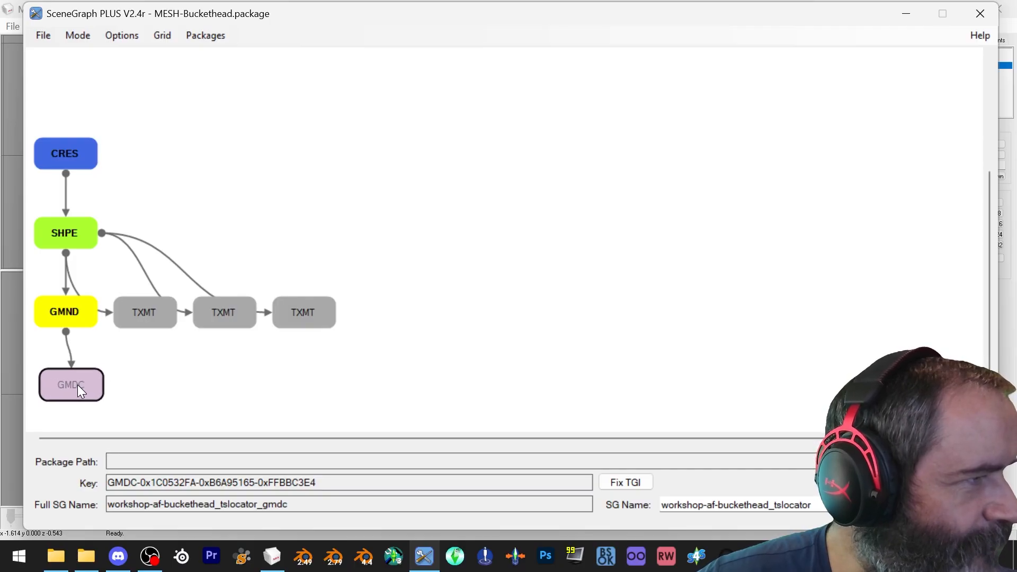
right_click(80, 386)
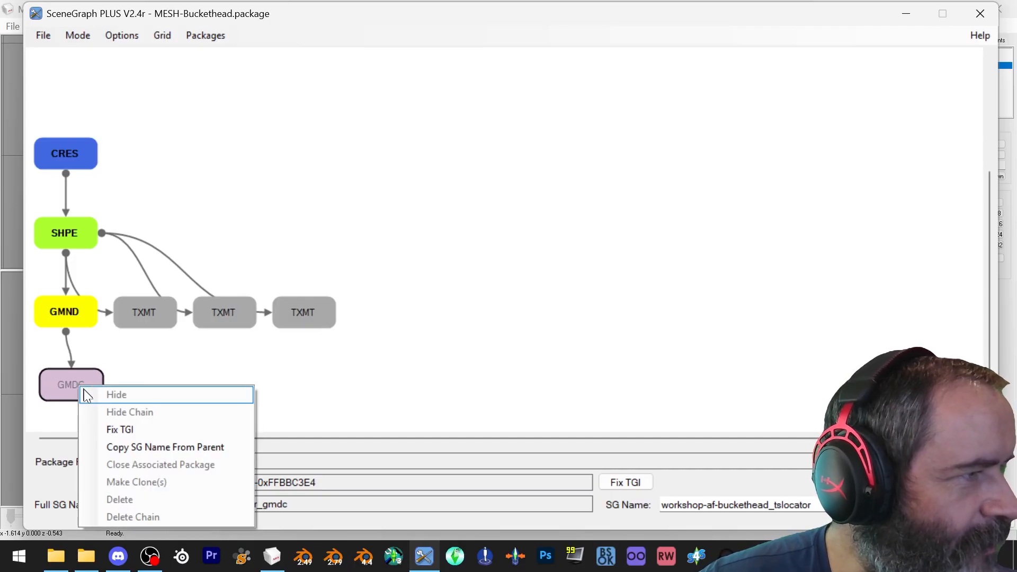
click(138, 447)
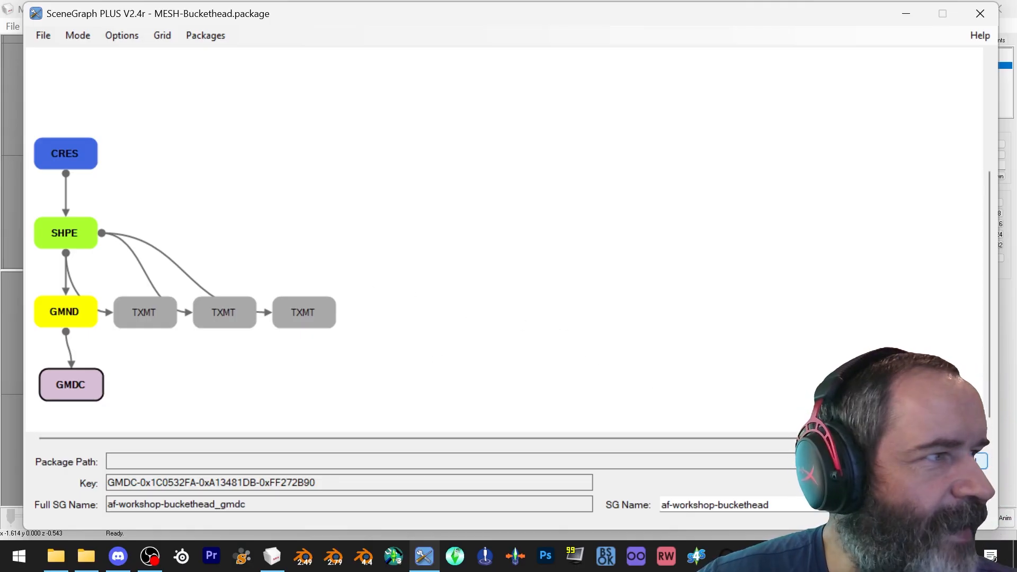
click(957, 460)
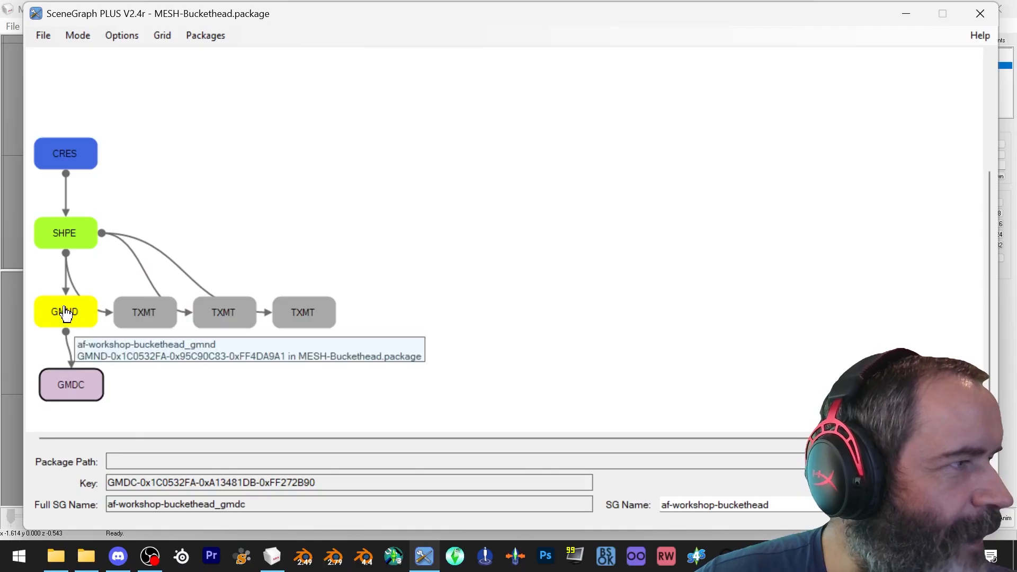
Review the SG names of the CRES, SHPE, GMND and GMDC nodes in turn
click(54, 152)
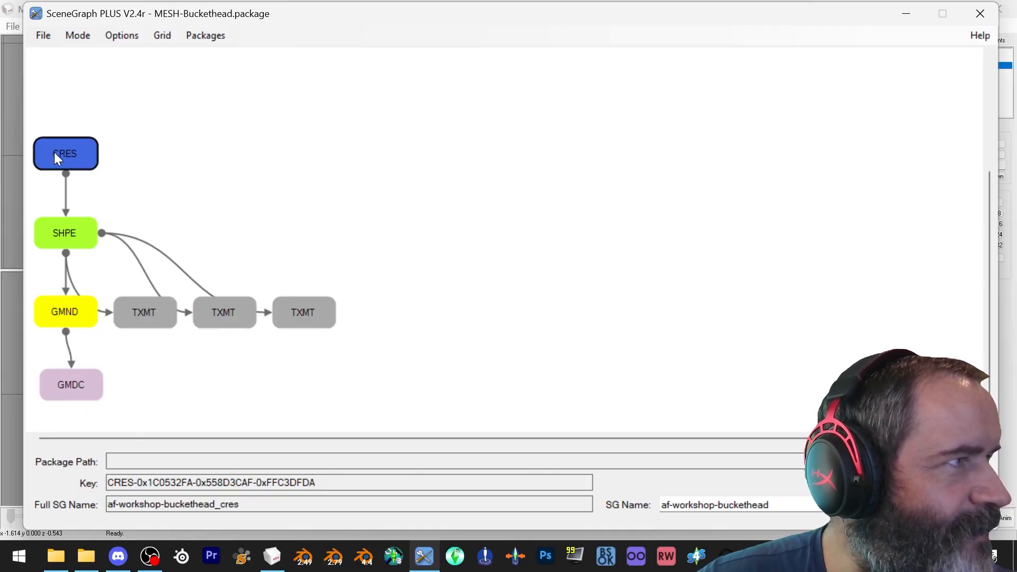
click(66, 233)
click(73, 306)
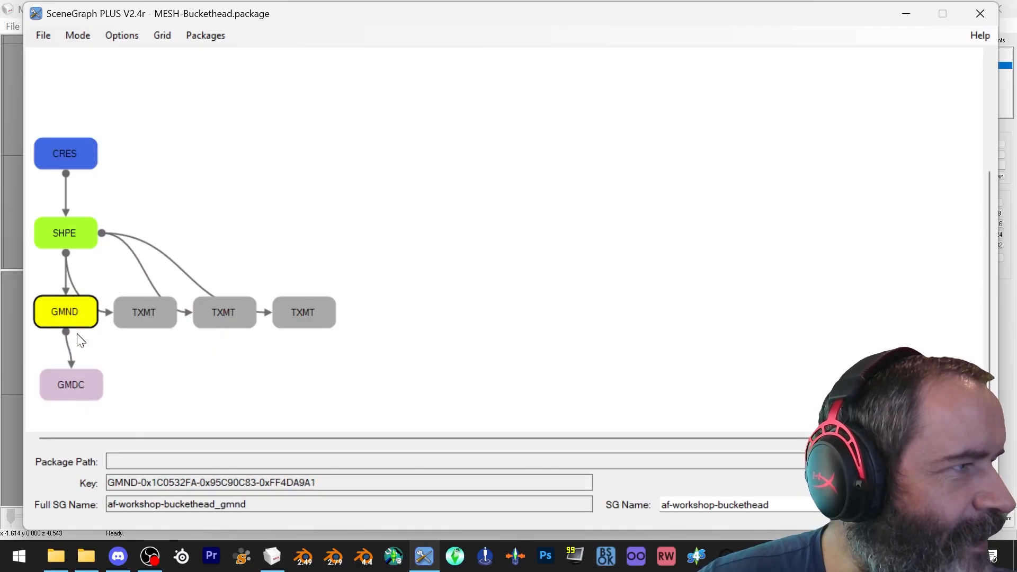
click(81, 397)
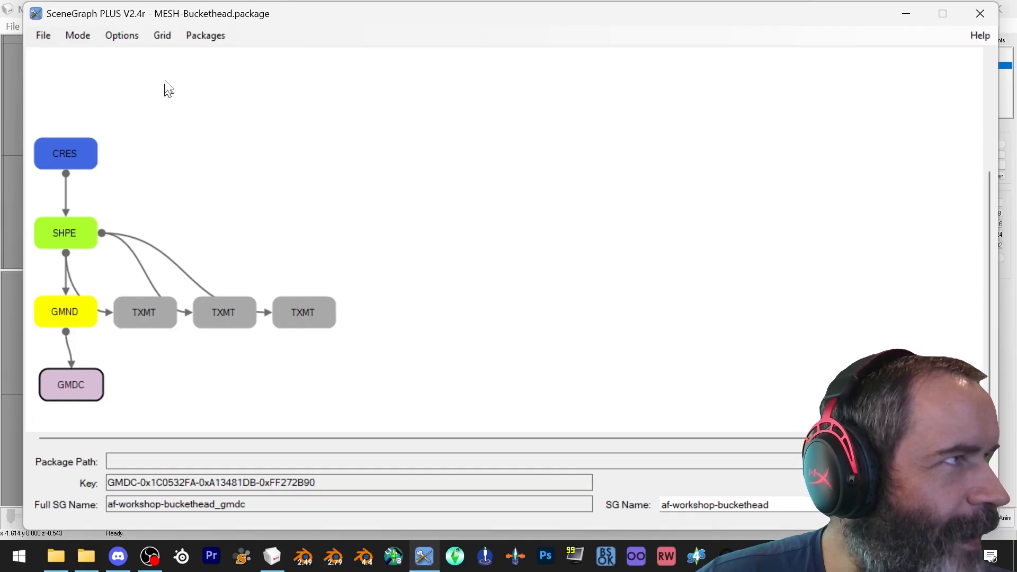
Clear the loaded packages and load MESH-Plunger.package instead
click(44, 37)
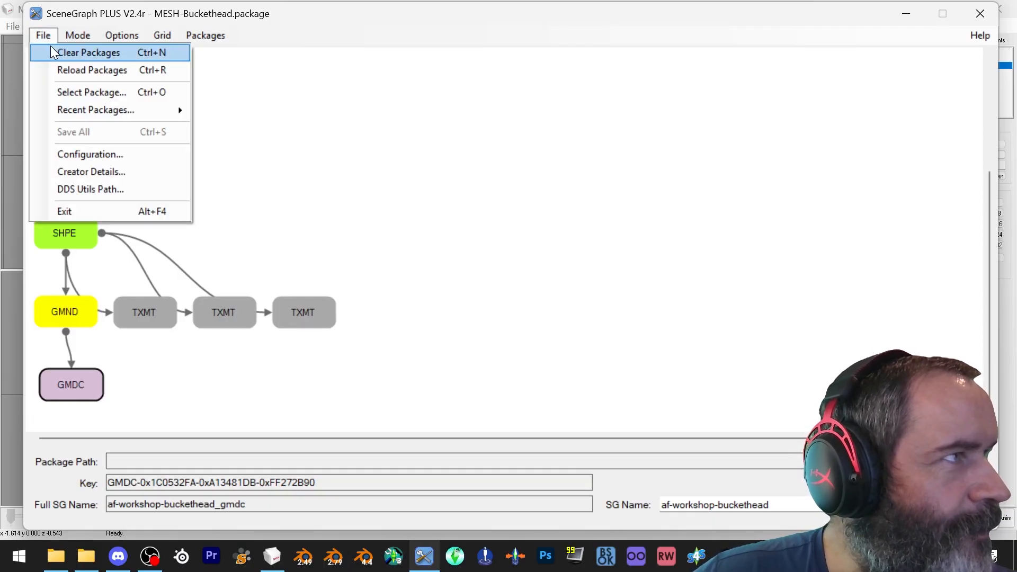
click(52, 51)
click(42, 35)
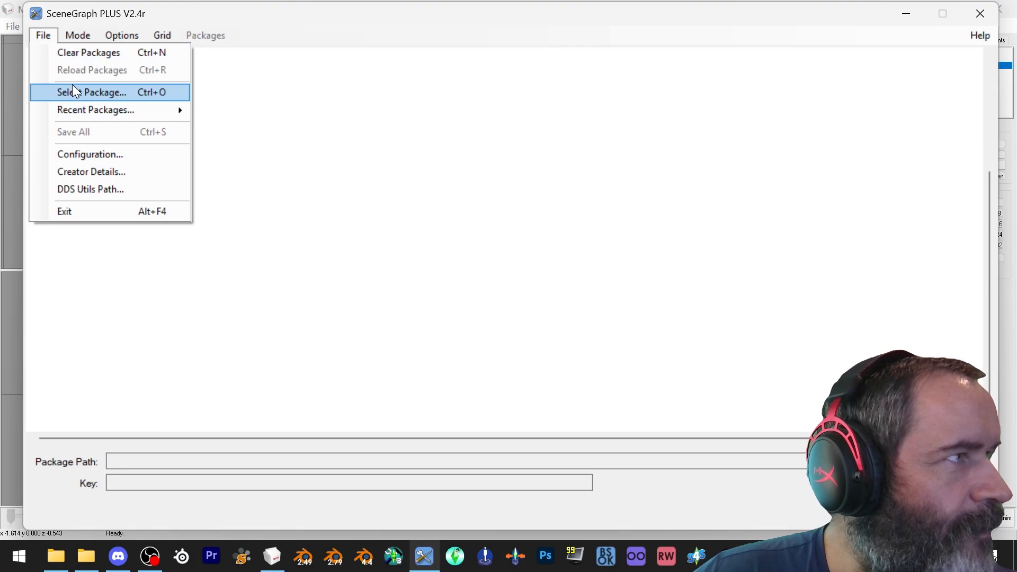
click(74, 91)
double_click(545, 156)
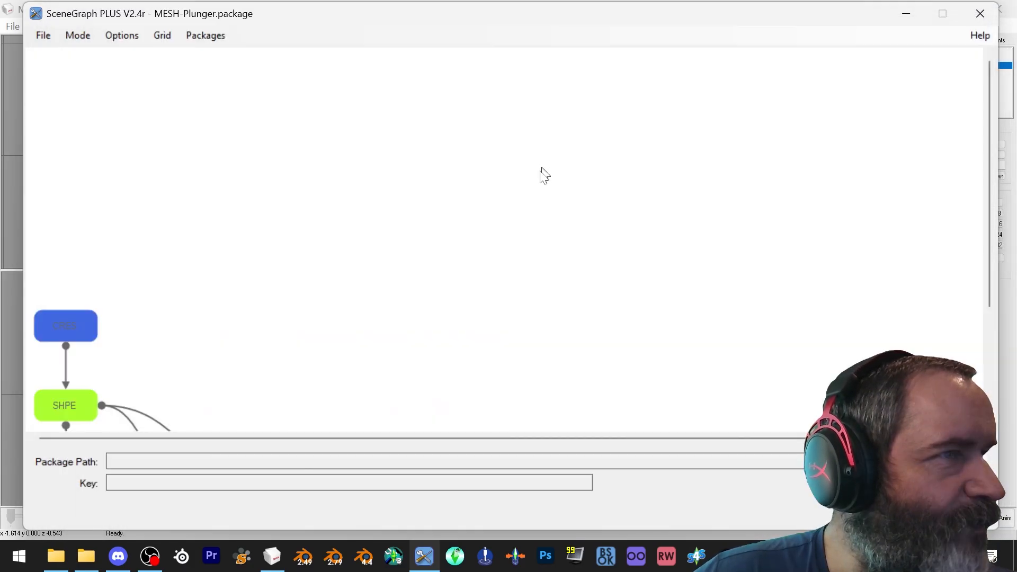
Attach the new GMND to the Plunger SHPE node in place of the old GMND
mouse_move(411, 316)
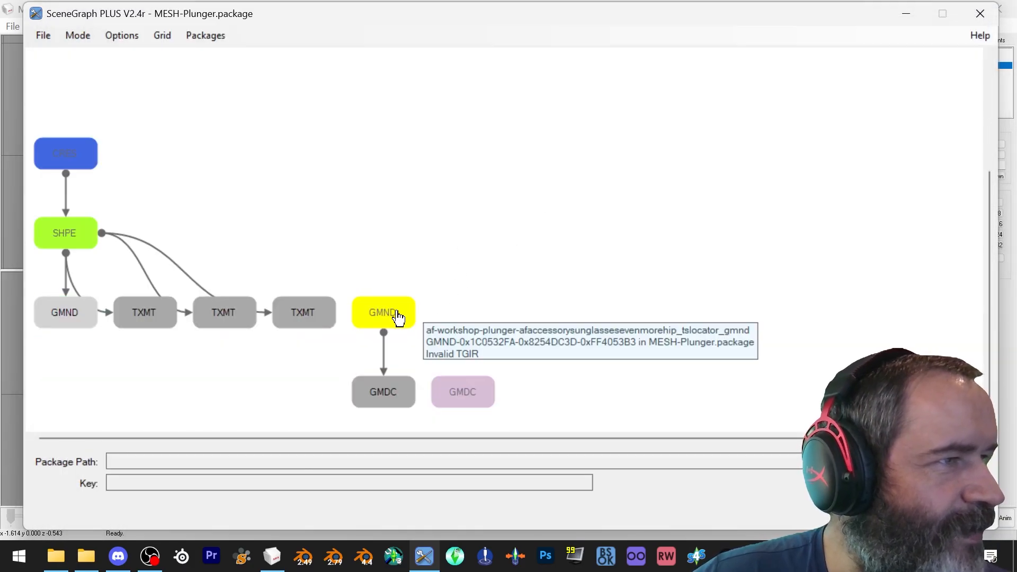
drag(402, 316, 87, 313)
mouse_move(95, 324)
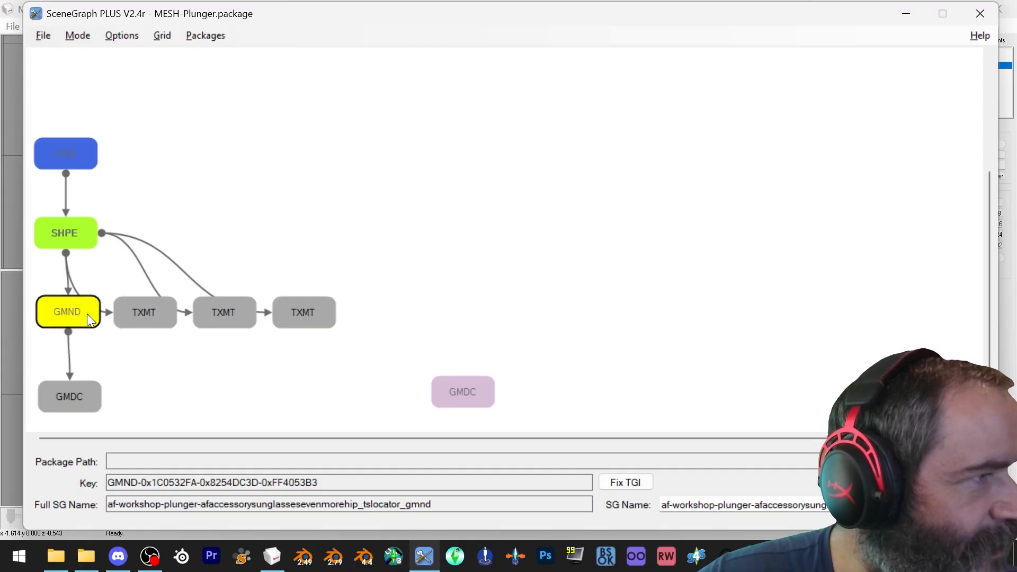
Shorten the CRES node's SG name to af-workshop-plunger and copy the SG name from its parent onto the SHPE
click(59, 154)
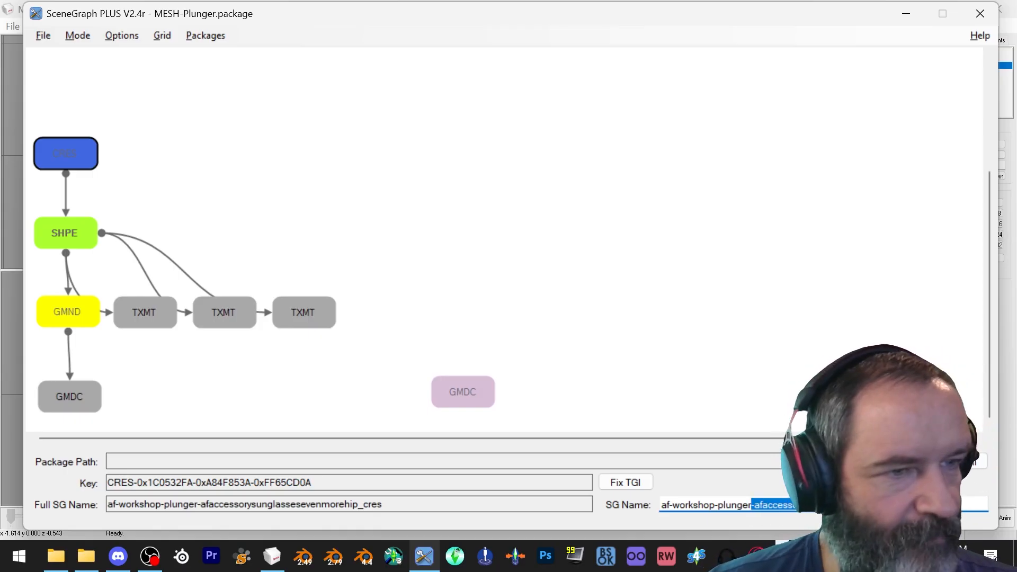
key(BackSpace)
click(65, 223)
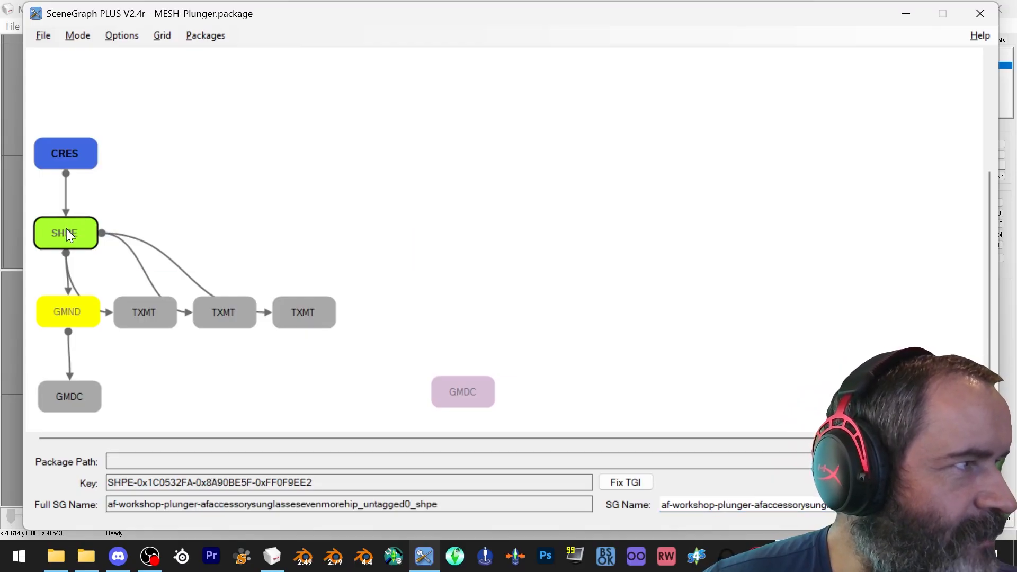
right_click(68, 234)
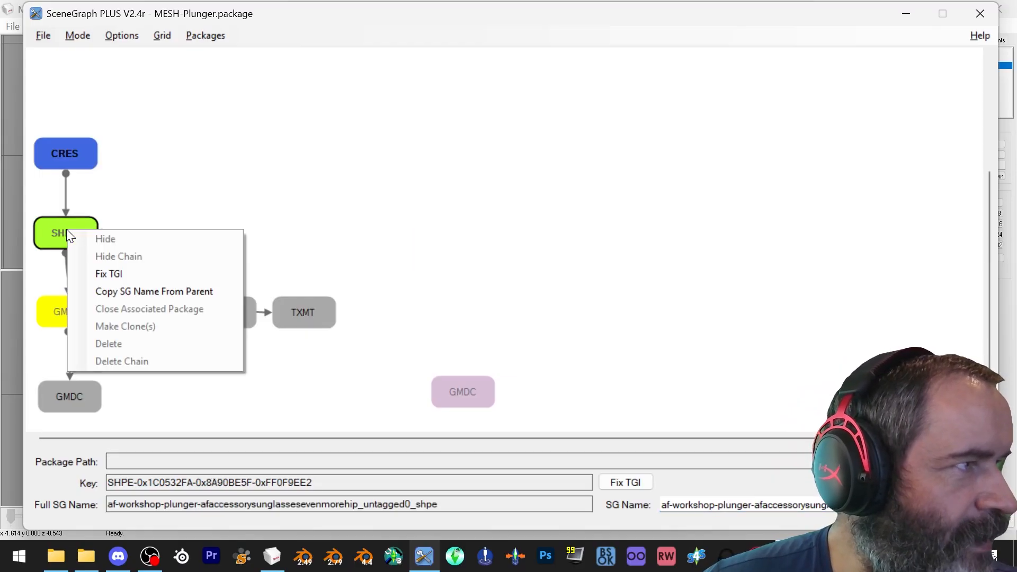
click(116, 291)
Copy the SG name from its parent onto the Plunger GMND node
click(64, 311)
right_click(65, 311)
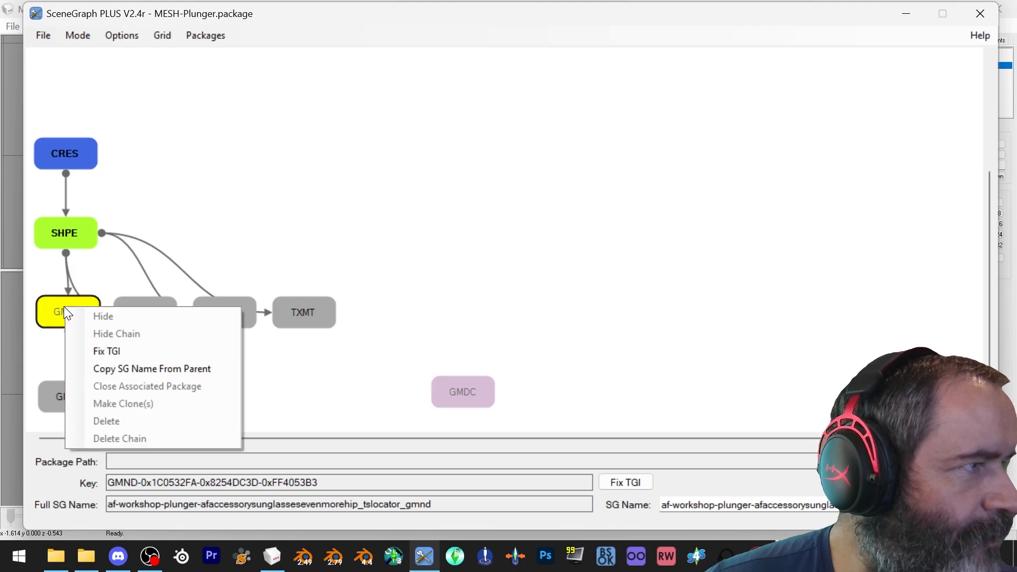
click(112, 368)
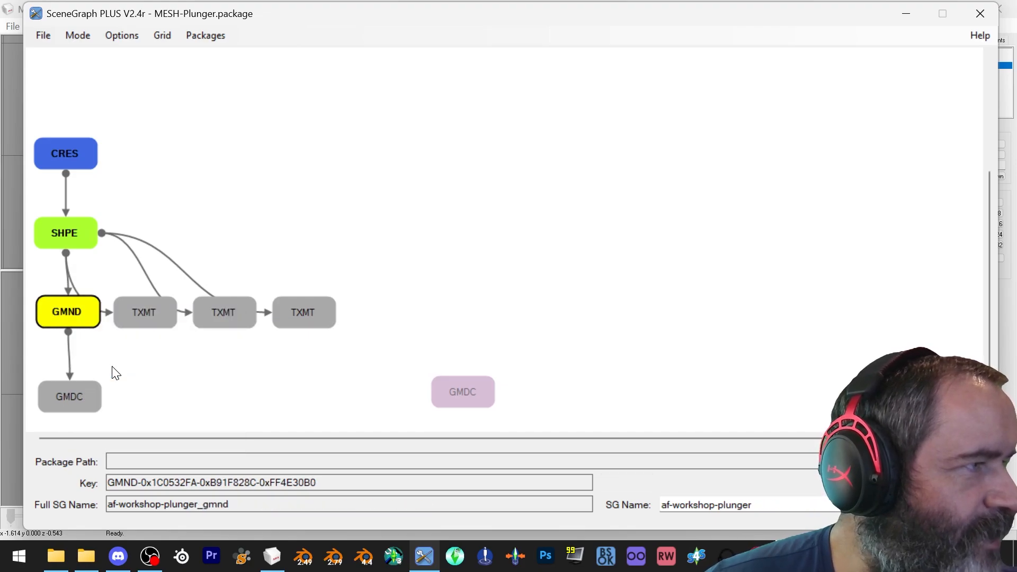
Attach the new GMDC to the GMND node and copy the SG name from its parent onto it
drag(456, 392, 72, 402)
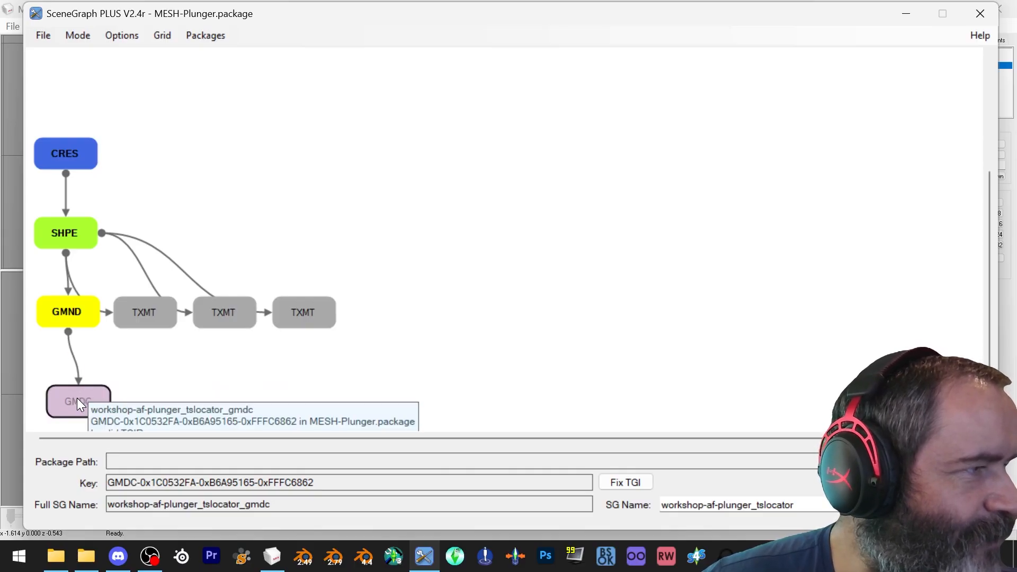
right_click(76, 398)
click(158, 459)
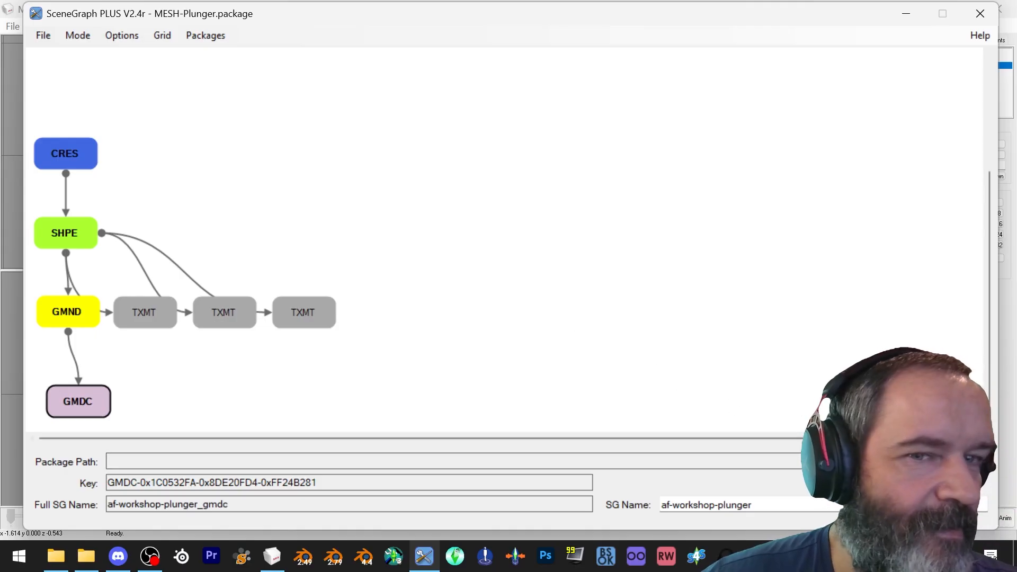
Save the package and close SceneGraph PLUS
key(ctrl+s)
scroll(488, 270, down, 3)
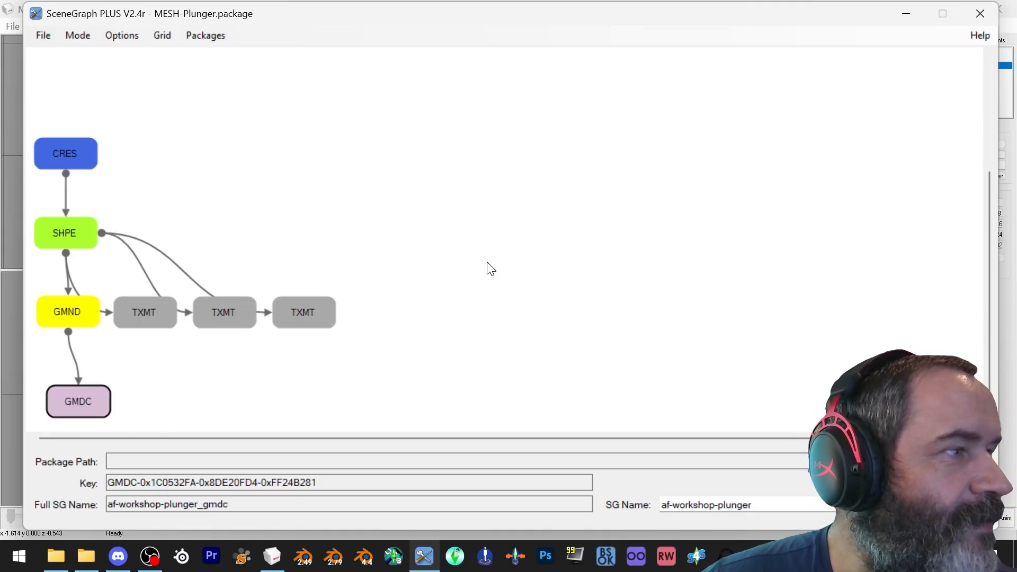
click(980, 13)
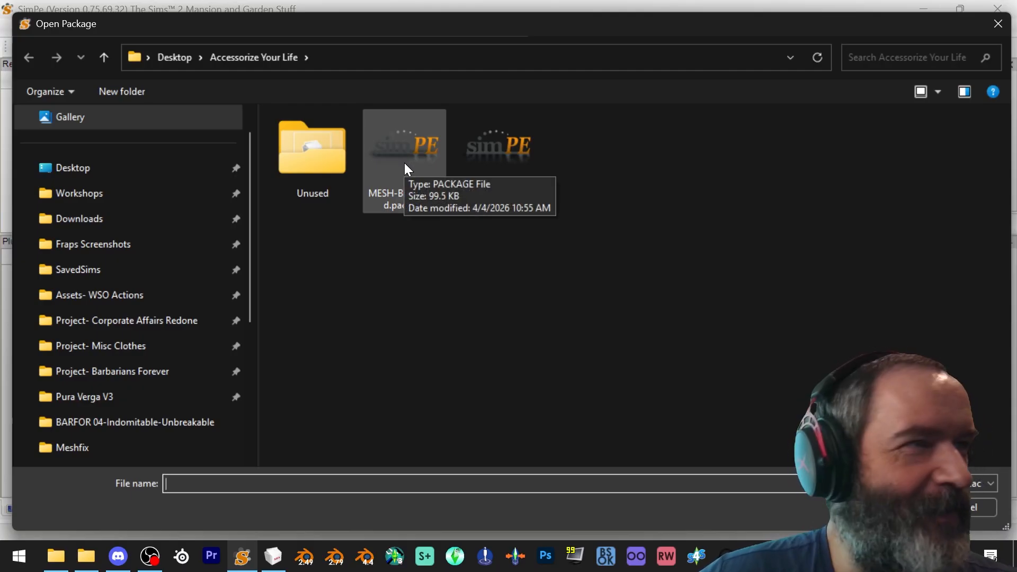
Open MESH-Buckethead.package in SimPE and preview its GMDC resource
double_click(401, 156)
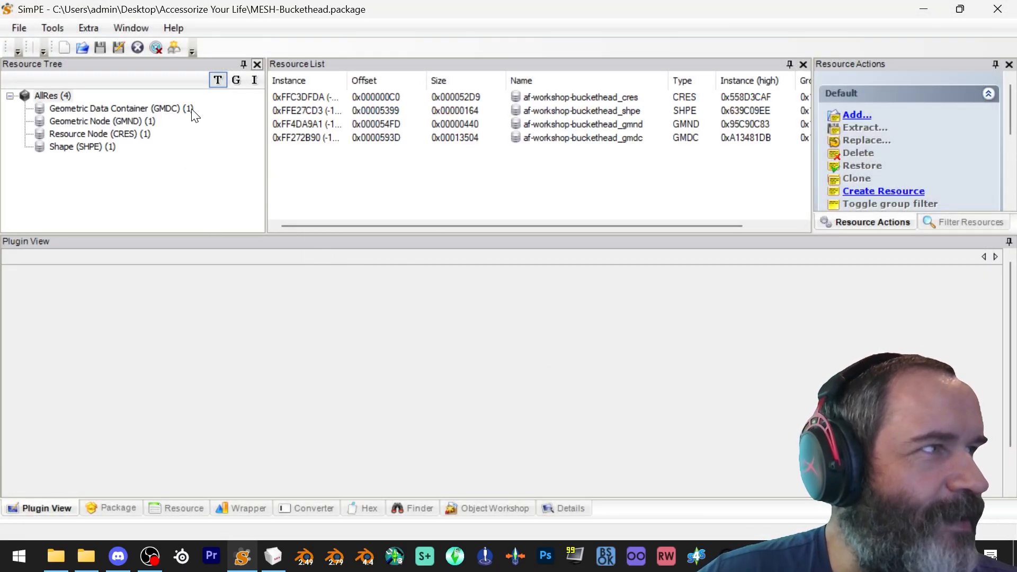
click(180, 109)
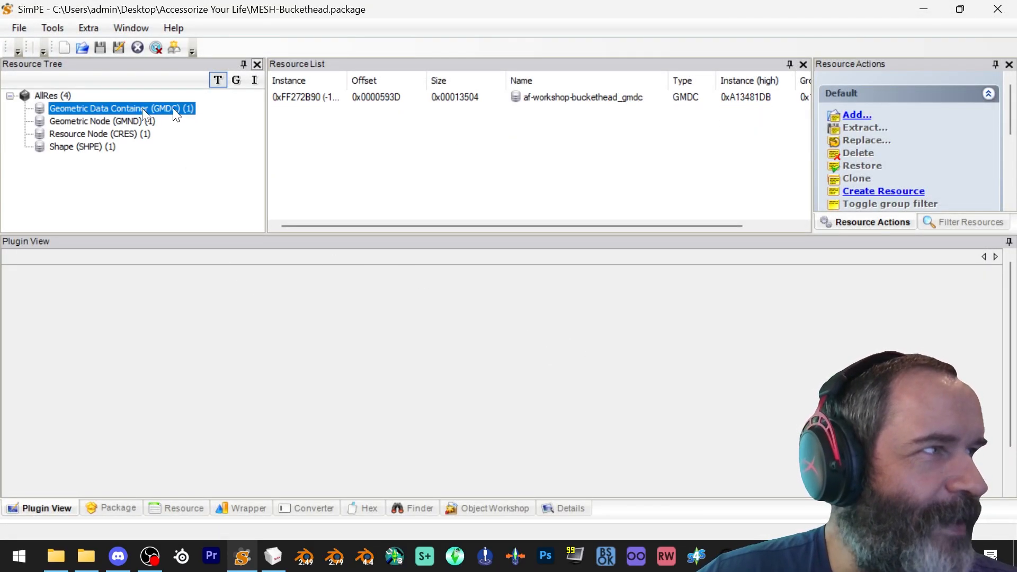
click(394, 99)
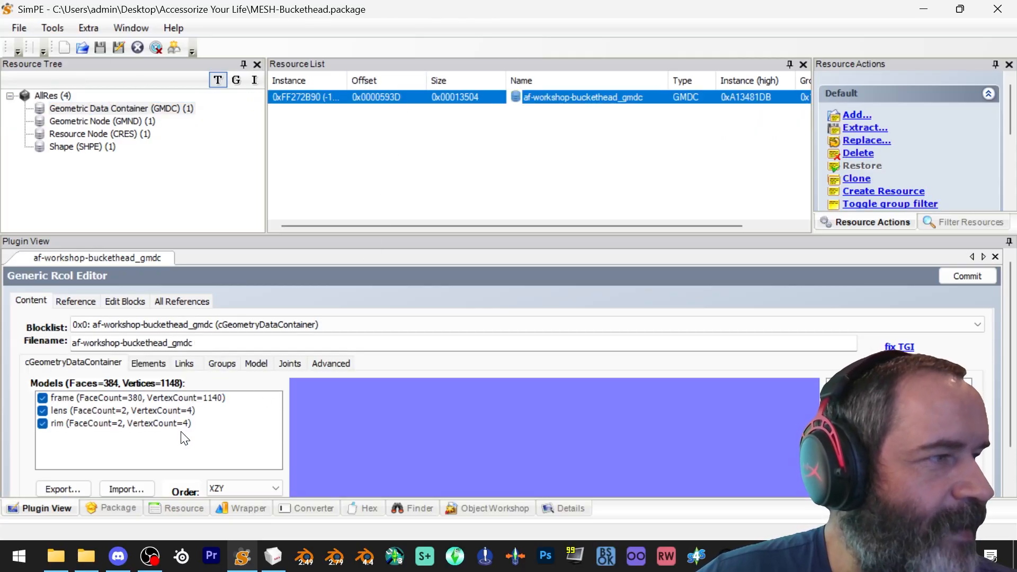
scroll(151, 492, down, 2)
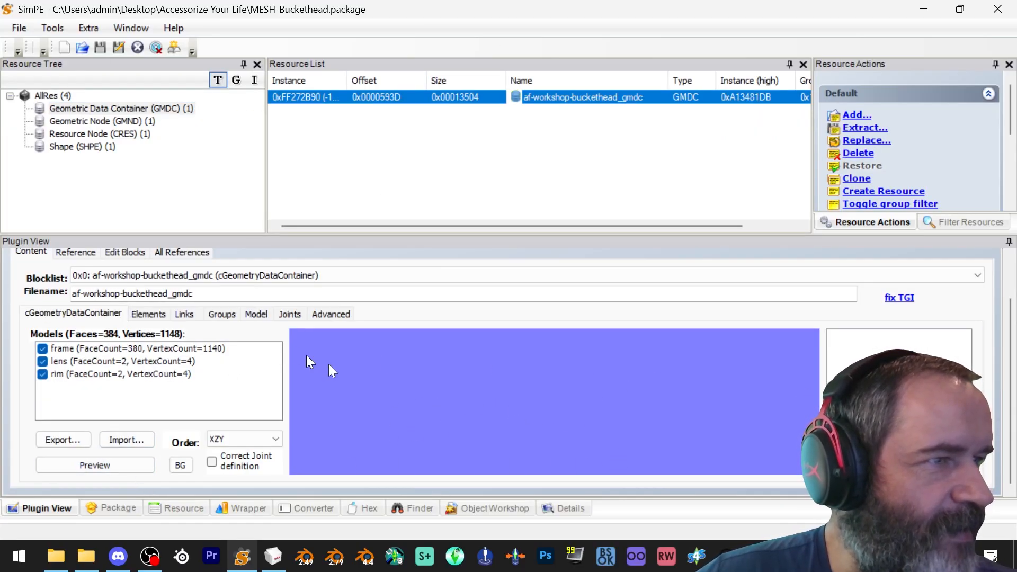
click(90, 465)
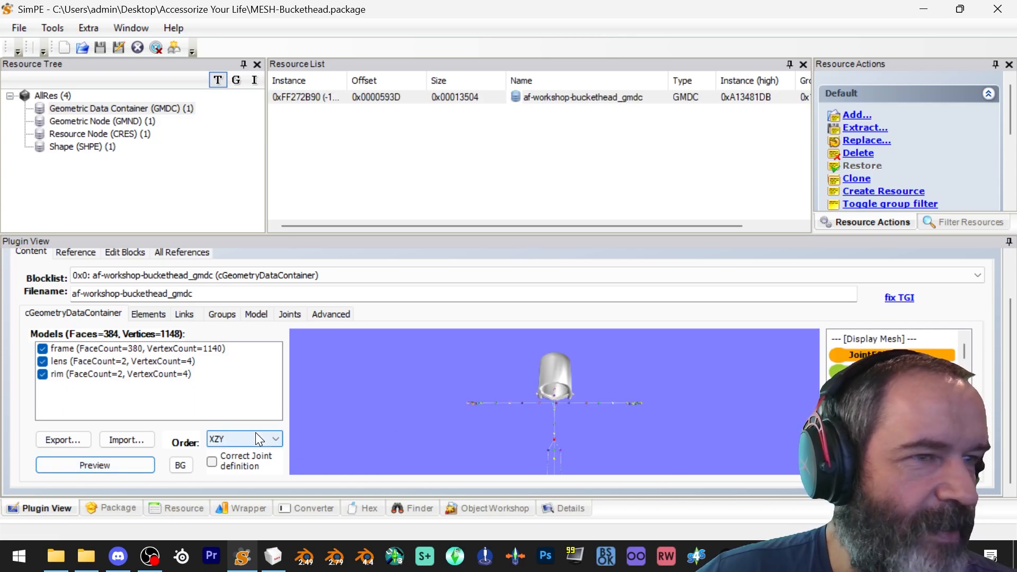
Inspect the buckethead mesh in the preview from different angles and zoom levels
drag(615, 419, 593, 440)
scroll(895, 400, down, 2)
scroll(895, 400, down, 3)
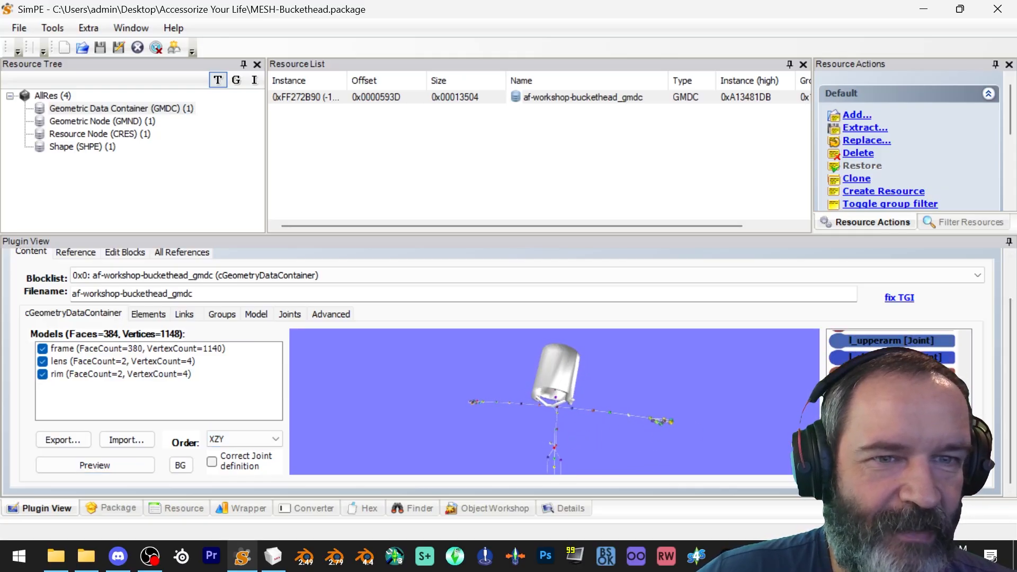
scroll(895, 400, down, 2)
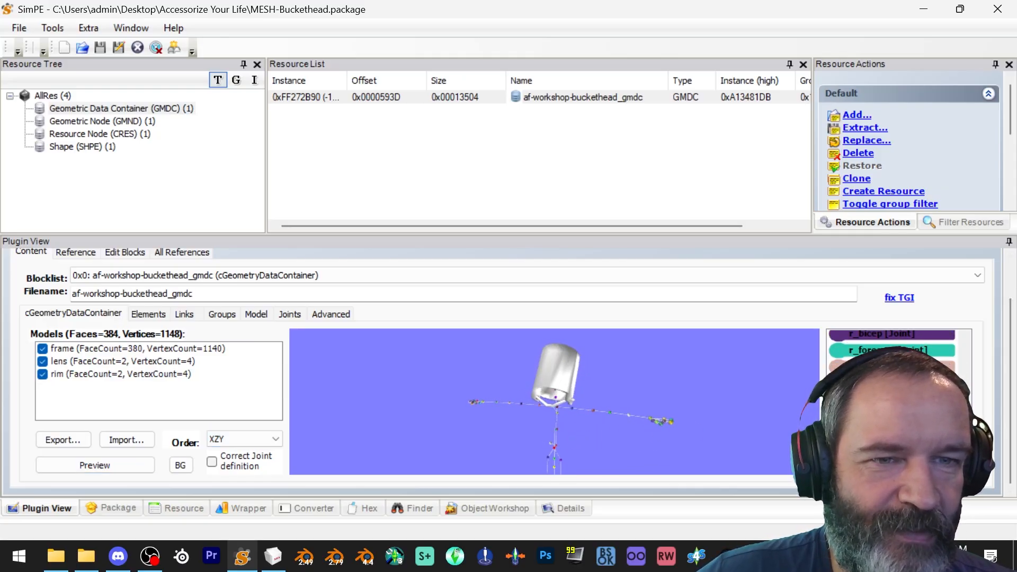
scroll(895, 400, up, 5)
scroll(895, 400, down, 3)
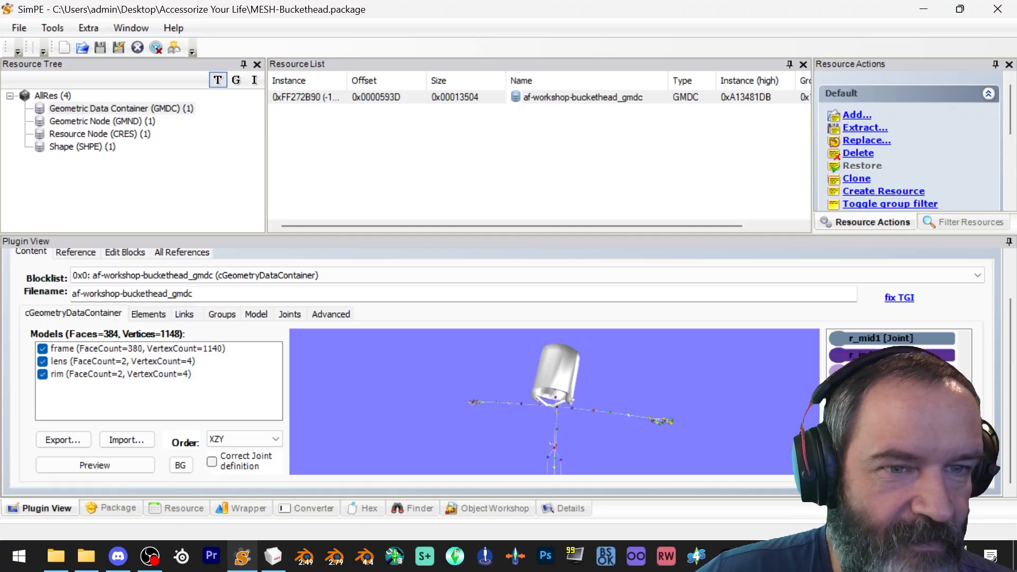
mouse_move(735, 409)
mouse_down()
mouse_move(583, 430)
mouse_move(750, 408)
mouse_up()
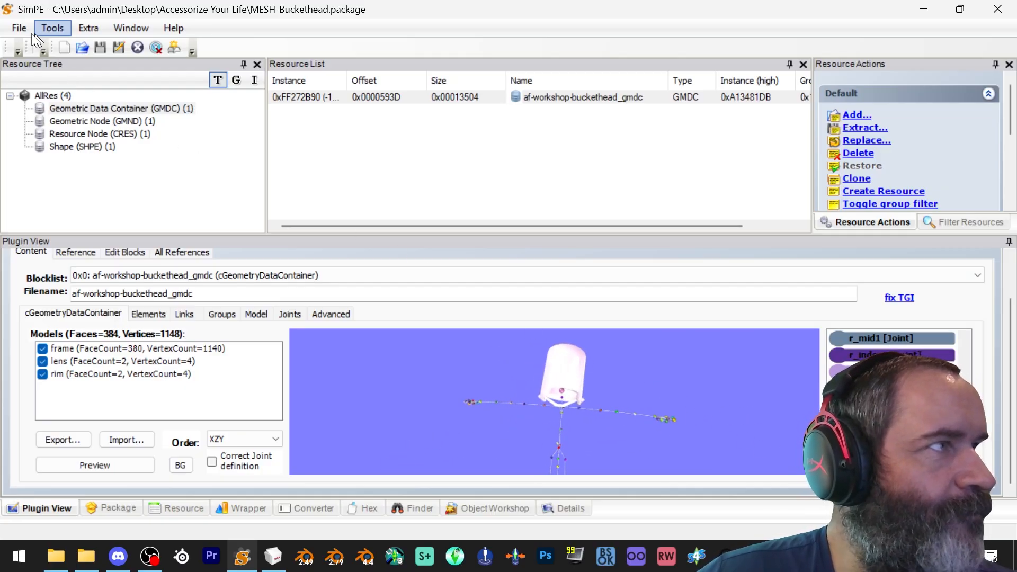
Open MESH-Plunger.package and preview its GMDC resource
click(19, 28)
click(31, 64)
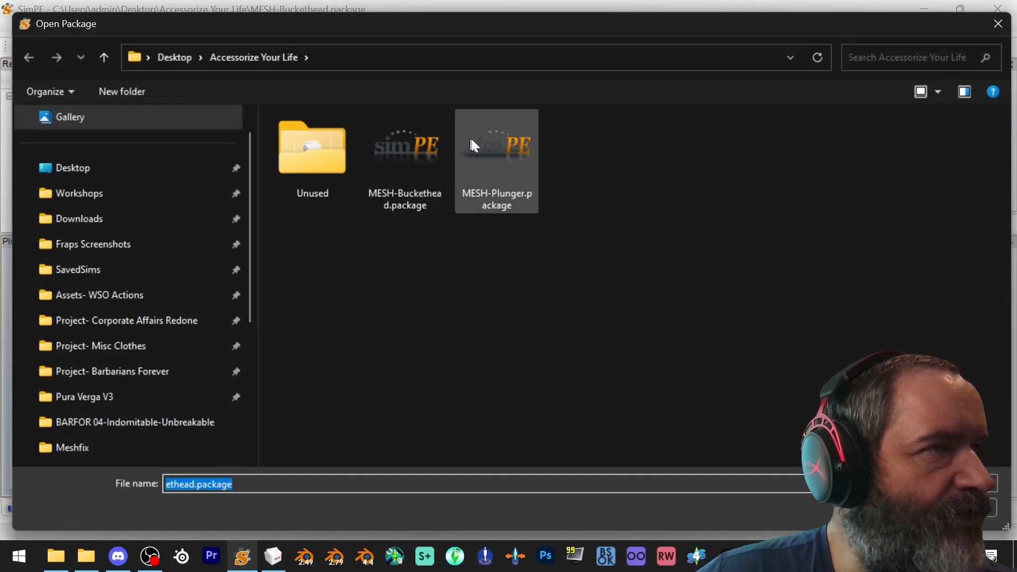
double_click(492, 154)
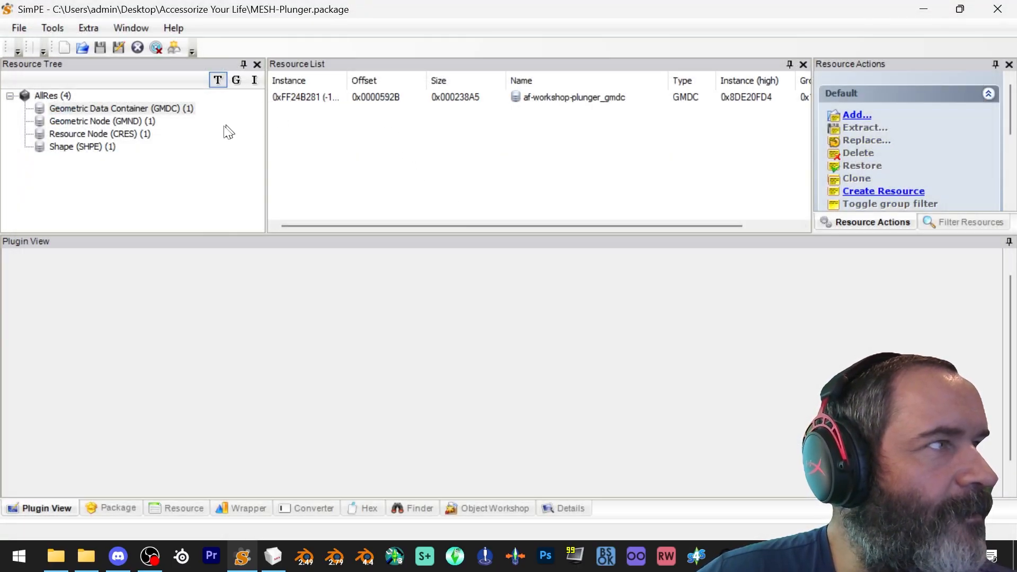
click(174, 110)
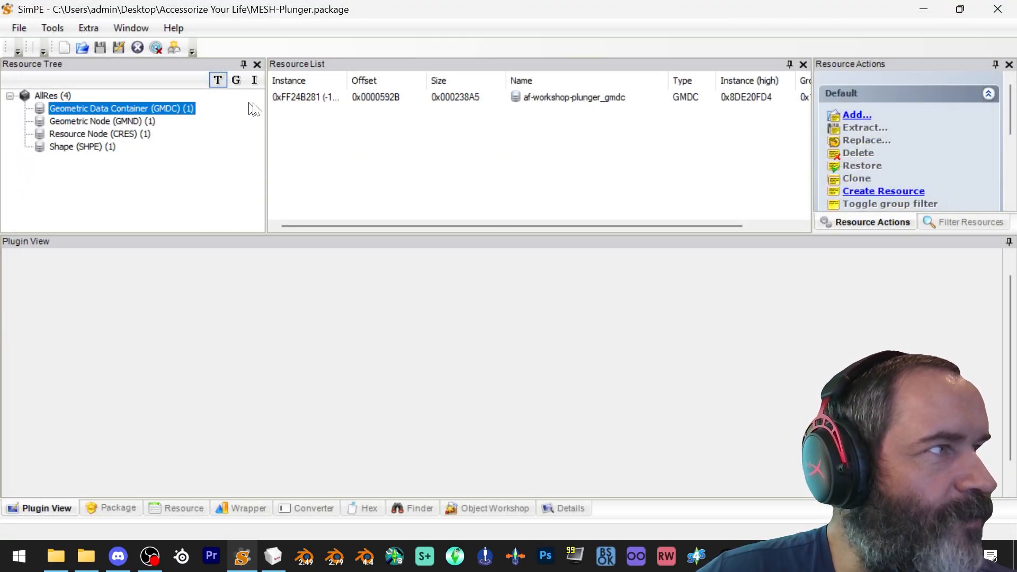
click(285, 99)
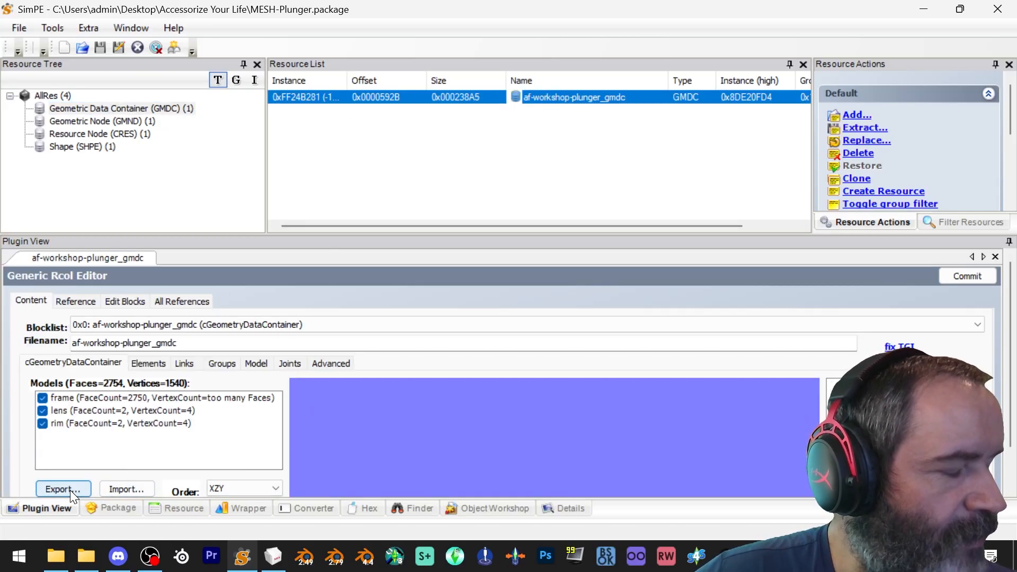
scroll(123, 475, down, 1)
click(116, 466)
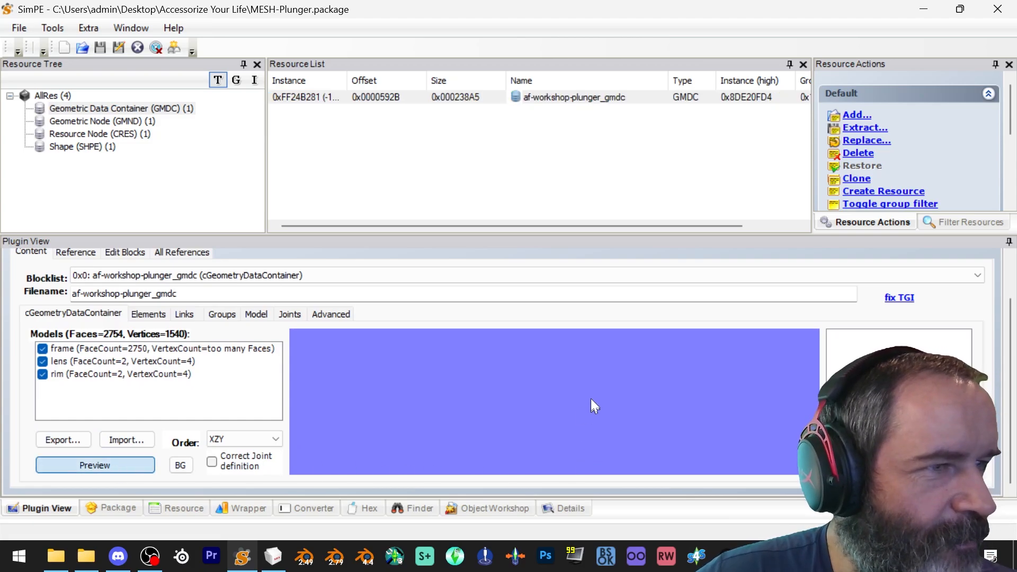
Inspect the plunger mesh in the preview from different angles and zoom levels
drag(650, 399, 562, 451)
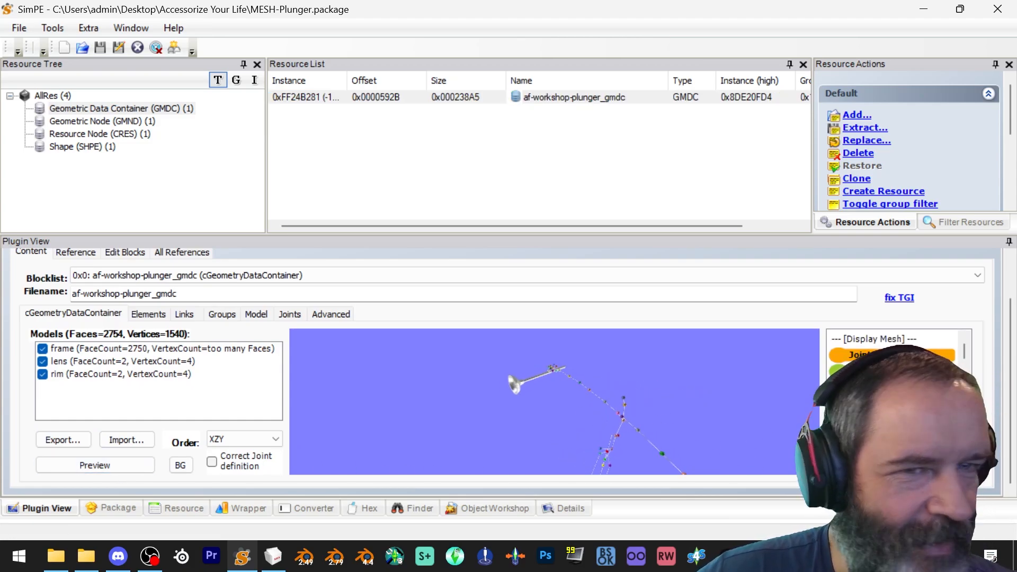
scroll(896, 398, down, 10)
scroll(895, 397, down, 8)
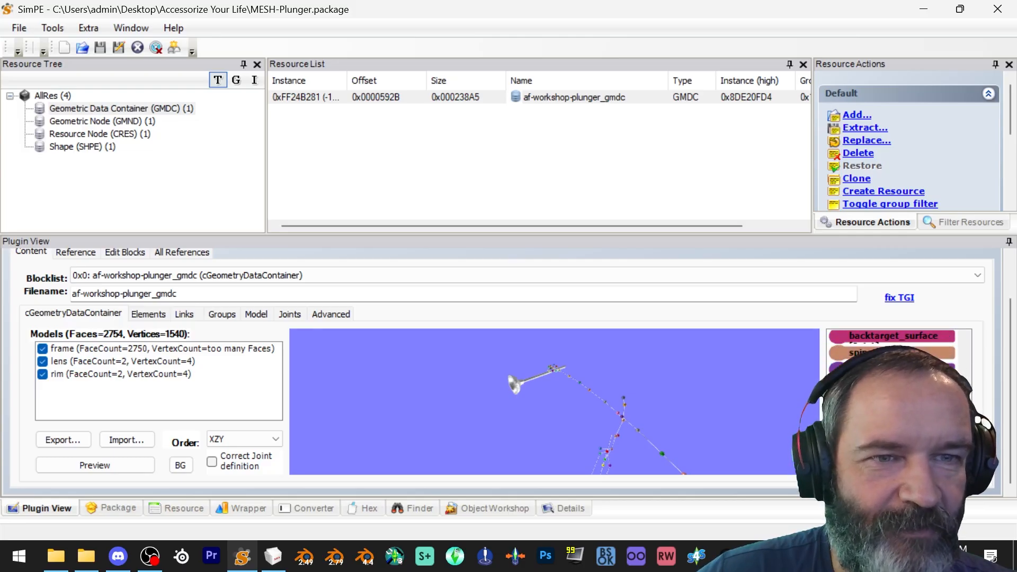
scroll(895, 397, down, 8)
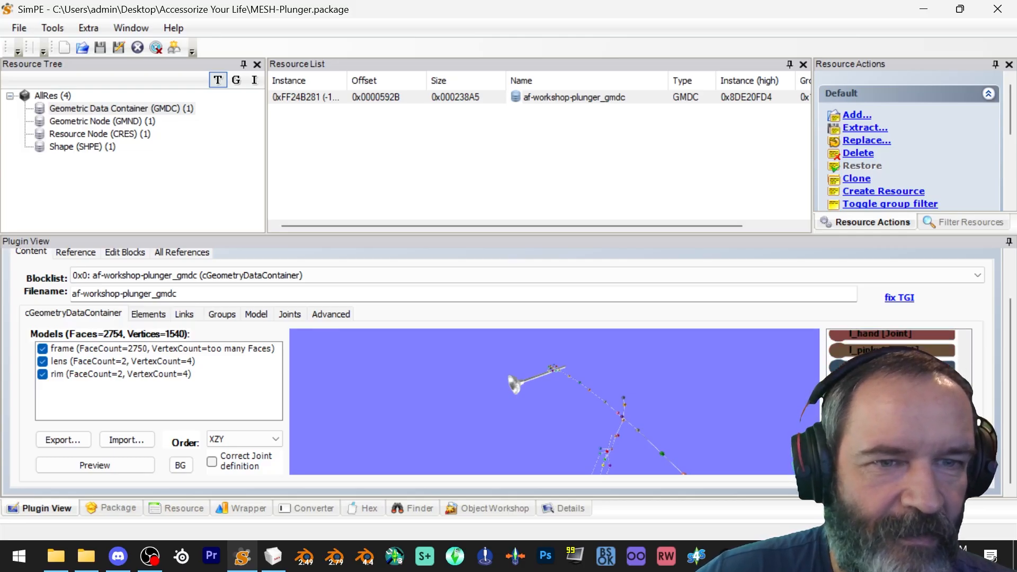
scroll(895, 397, down, 2)
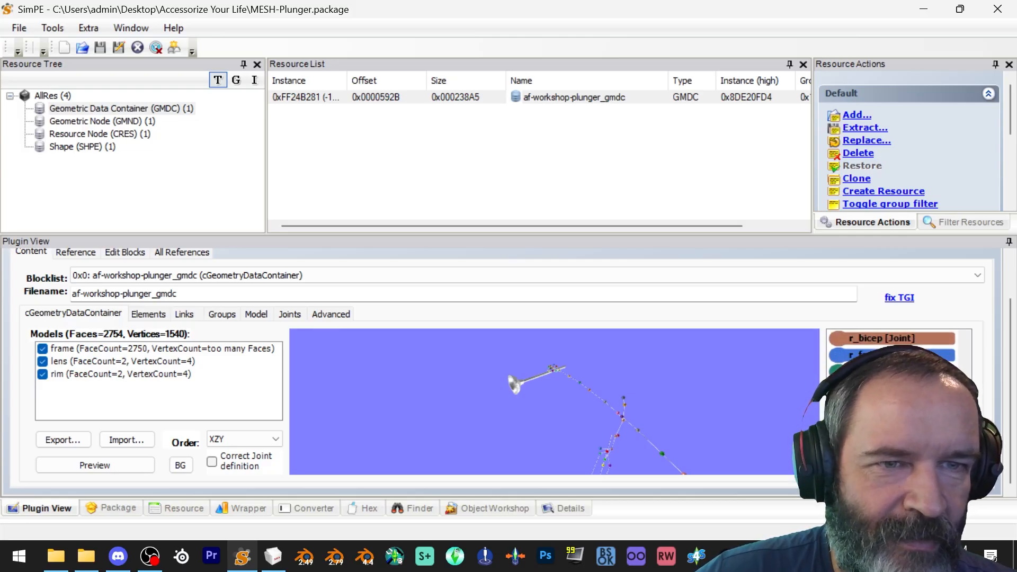
drag(646, 396, 711, 291)
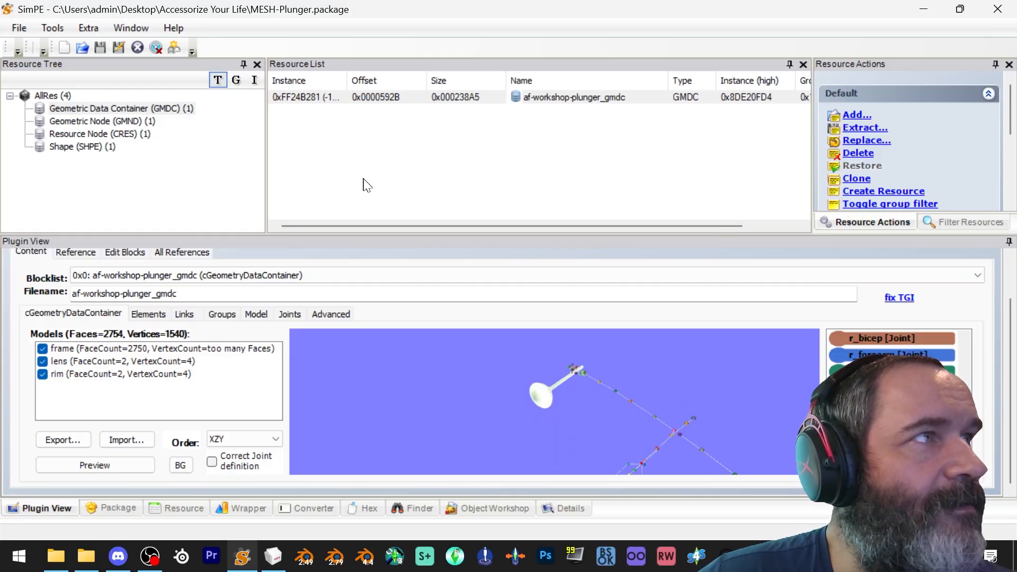
drag(643, 397, 649, 377)
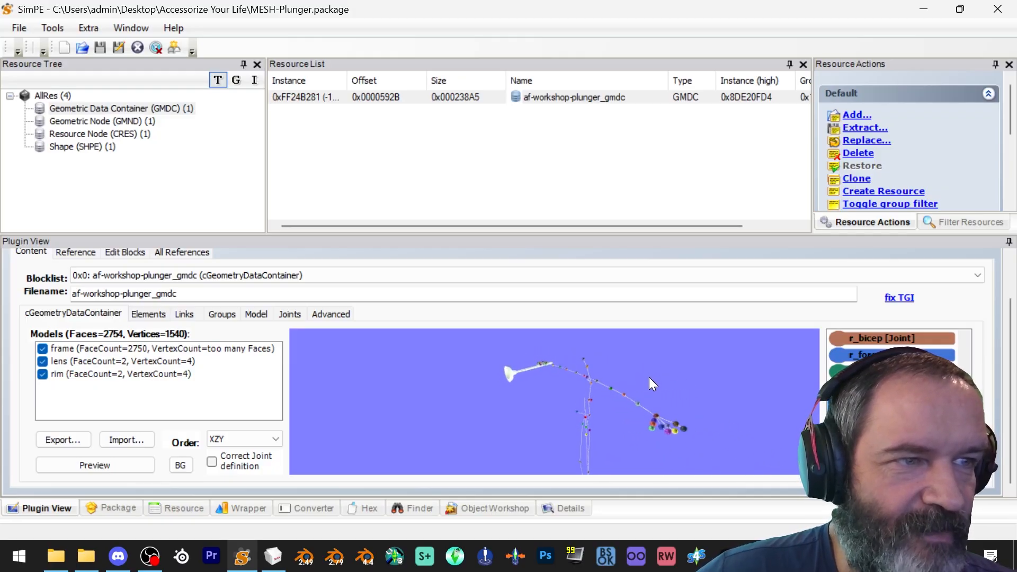
mouse_move(548, 371)
mouse_down()
mouse_move(583, 382)
mouse_move(557, 388)
mouse_up()
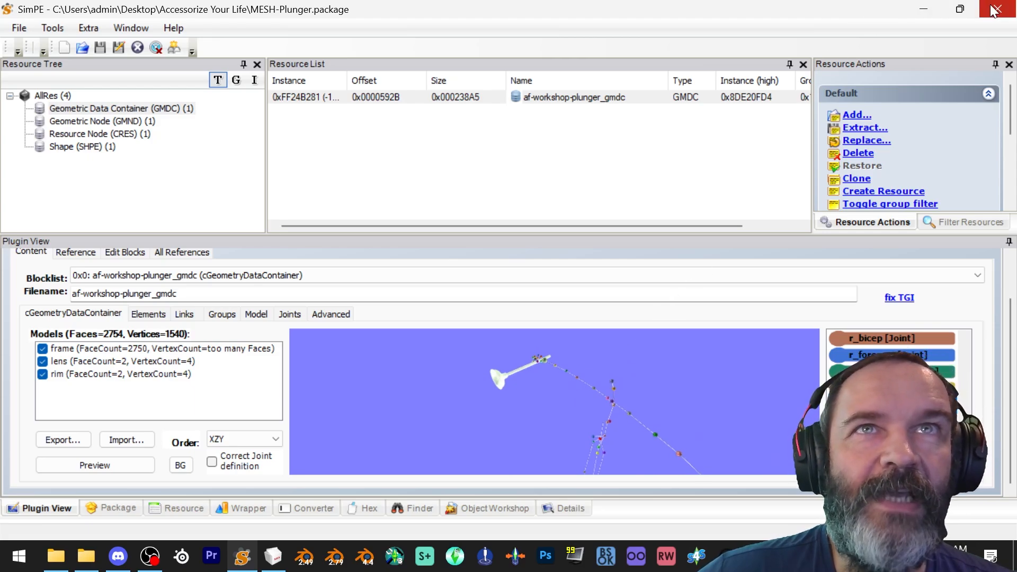